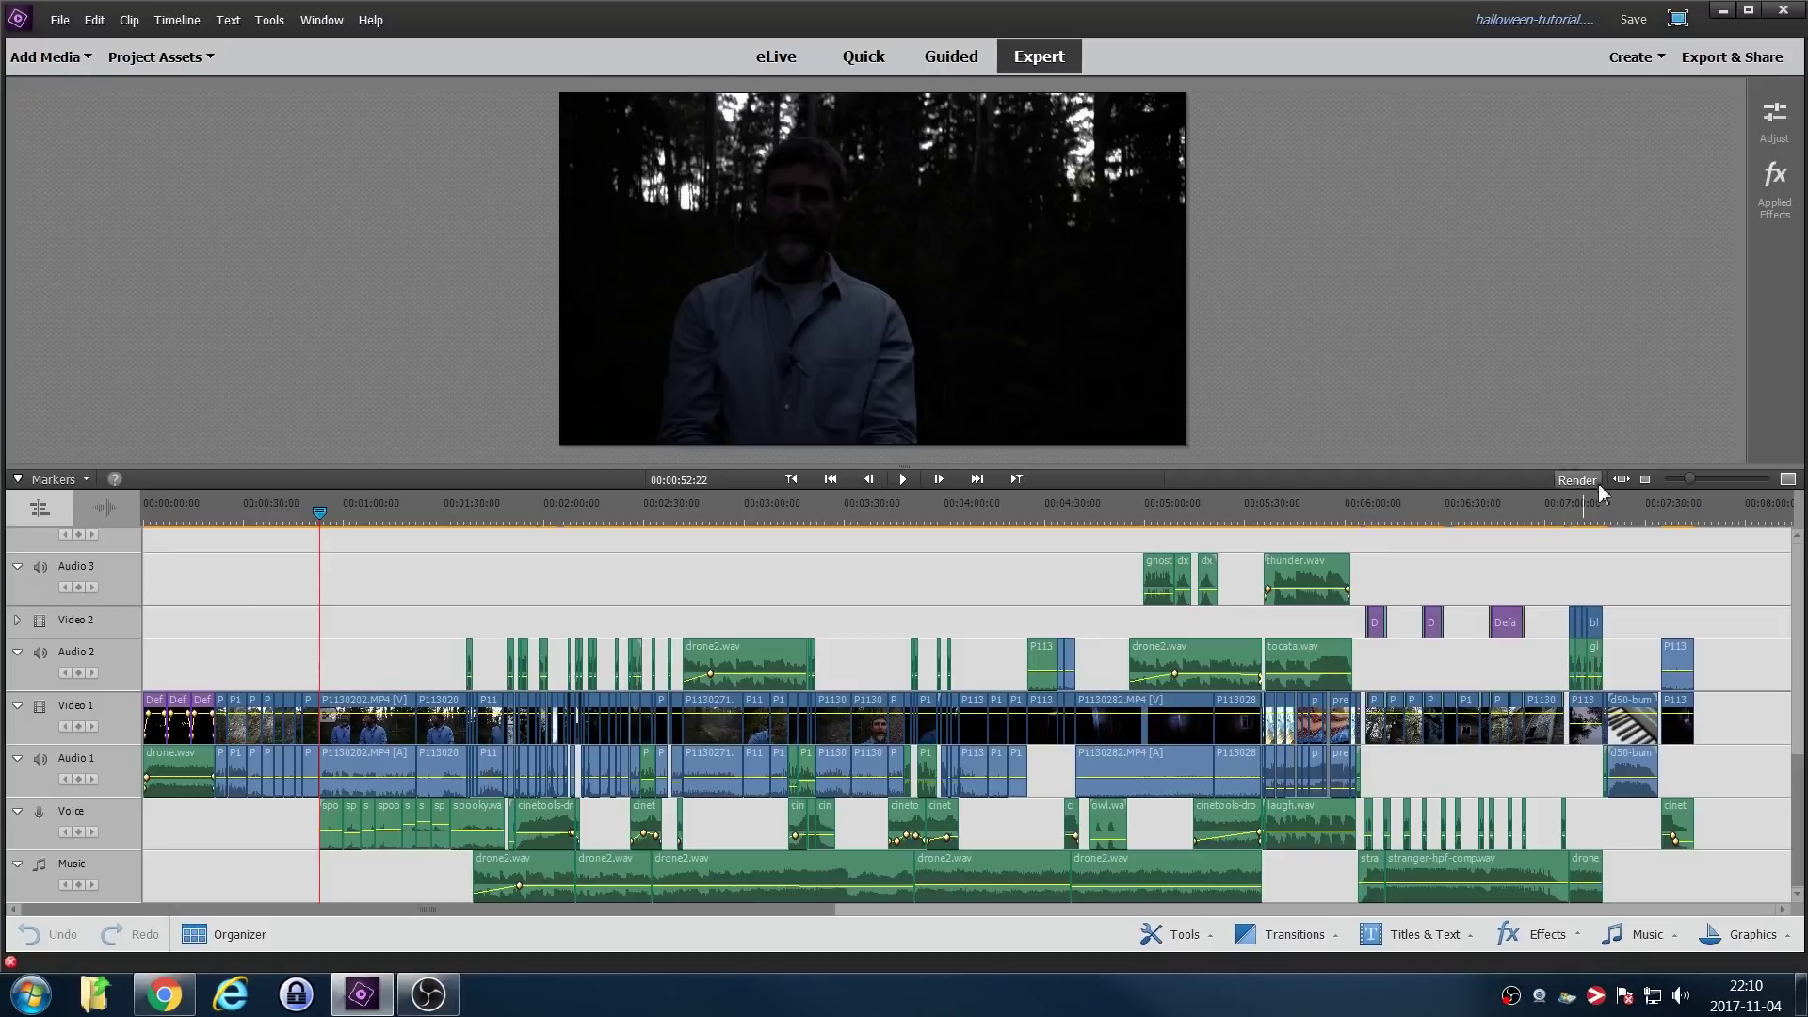
# Zoom the timeline in, step the playhead to 1:37, and preview the section from about 1:33.
pyautogui.scroll(-2, 1682, 486)
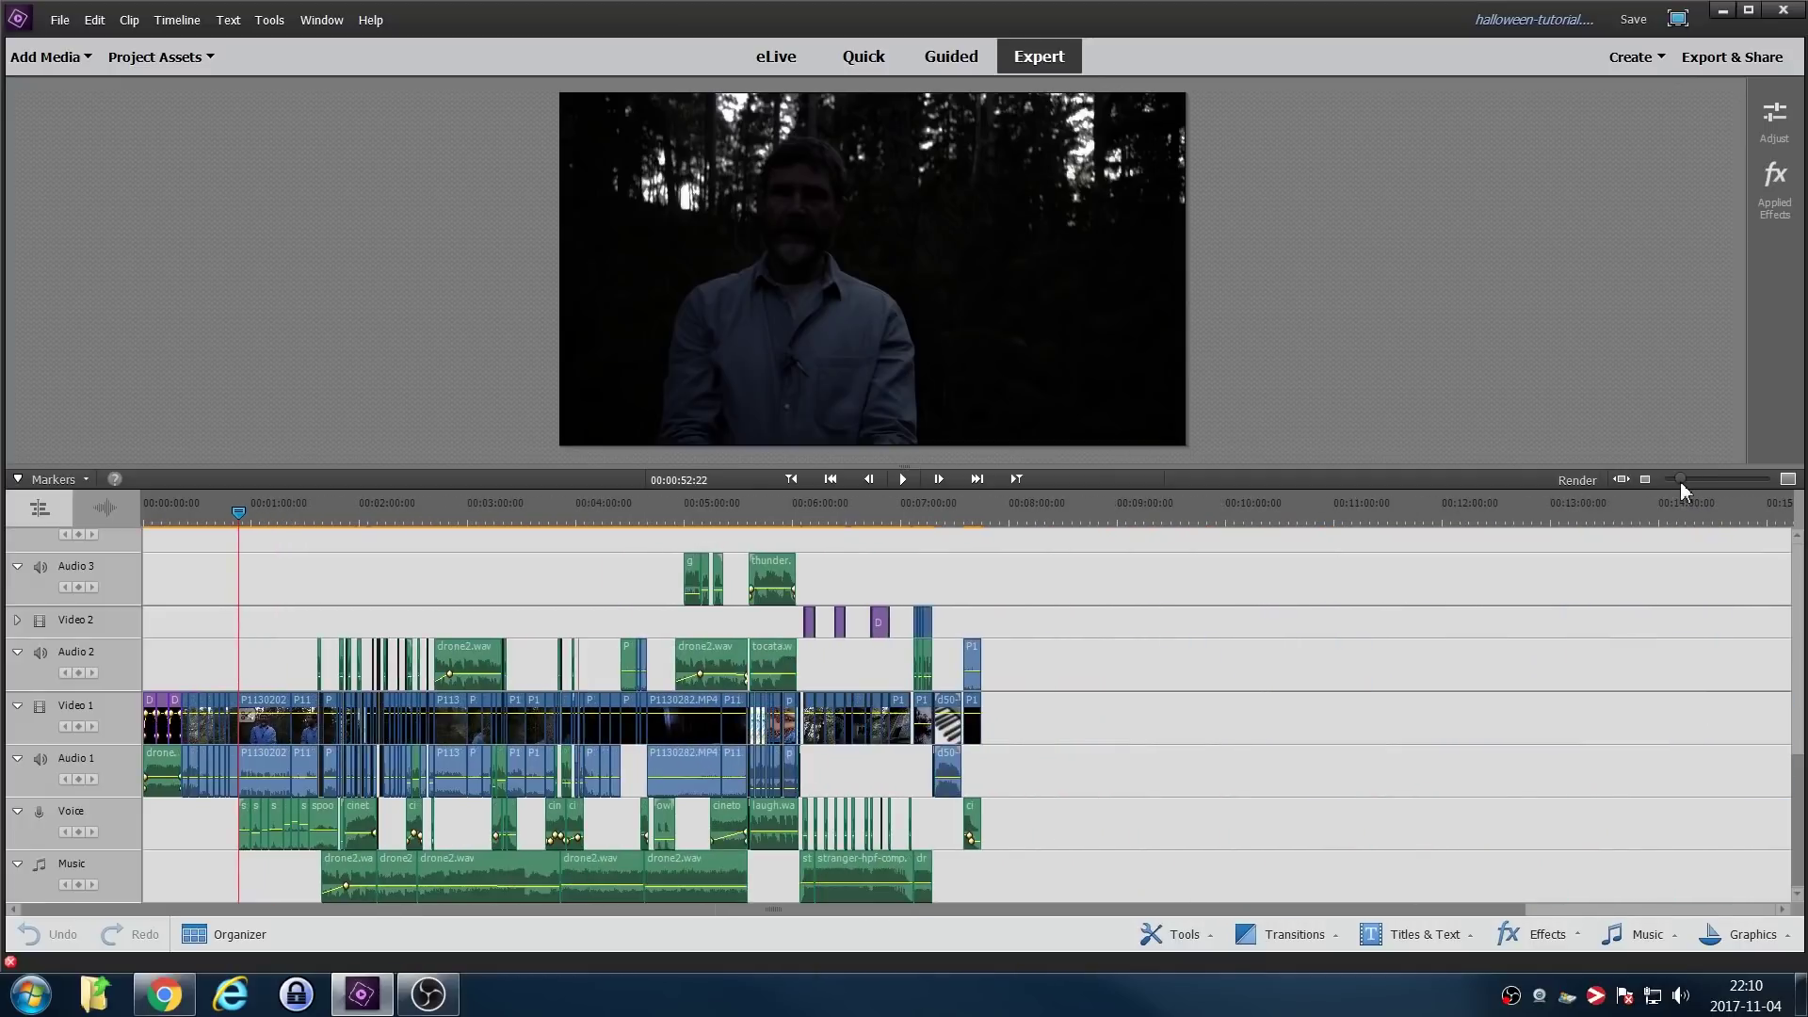
pyautogui.moveTo(1682, 482); pyautogui.dragTo(1705, 484)
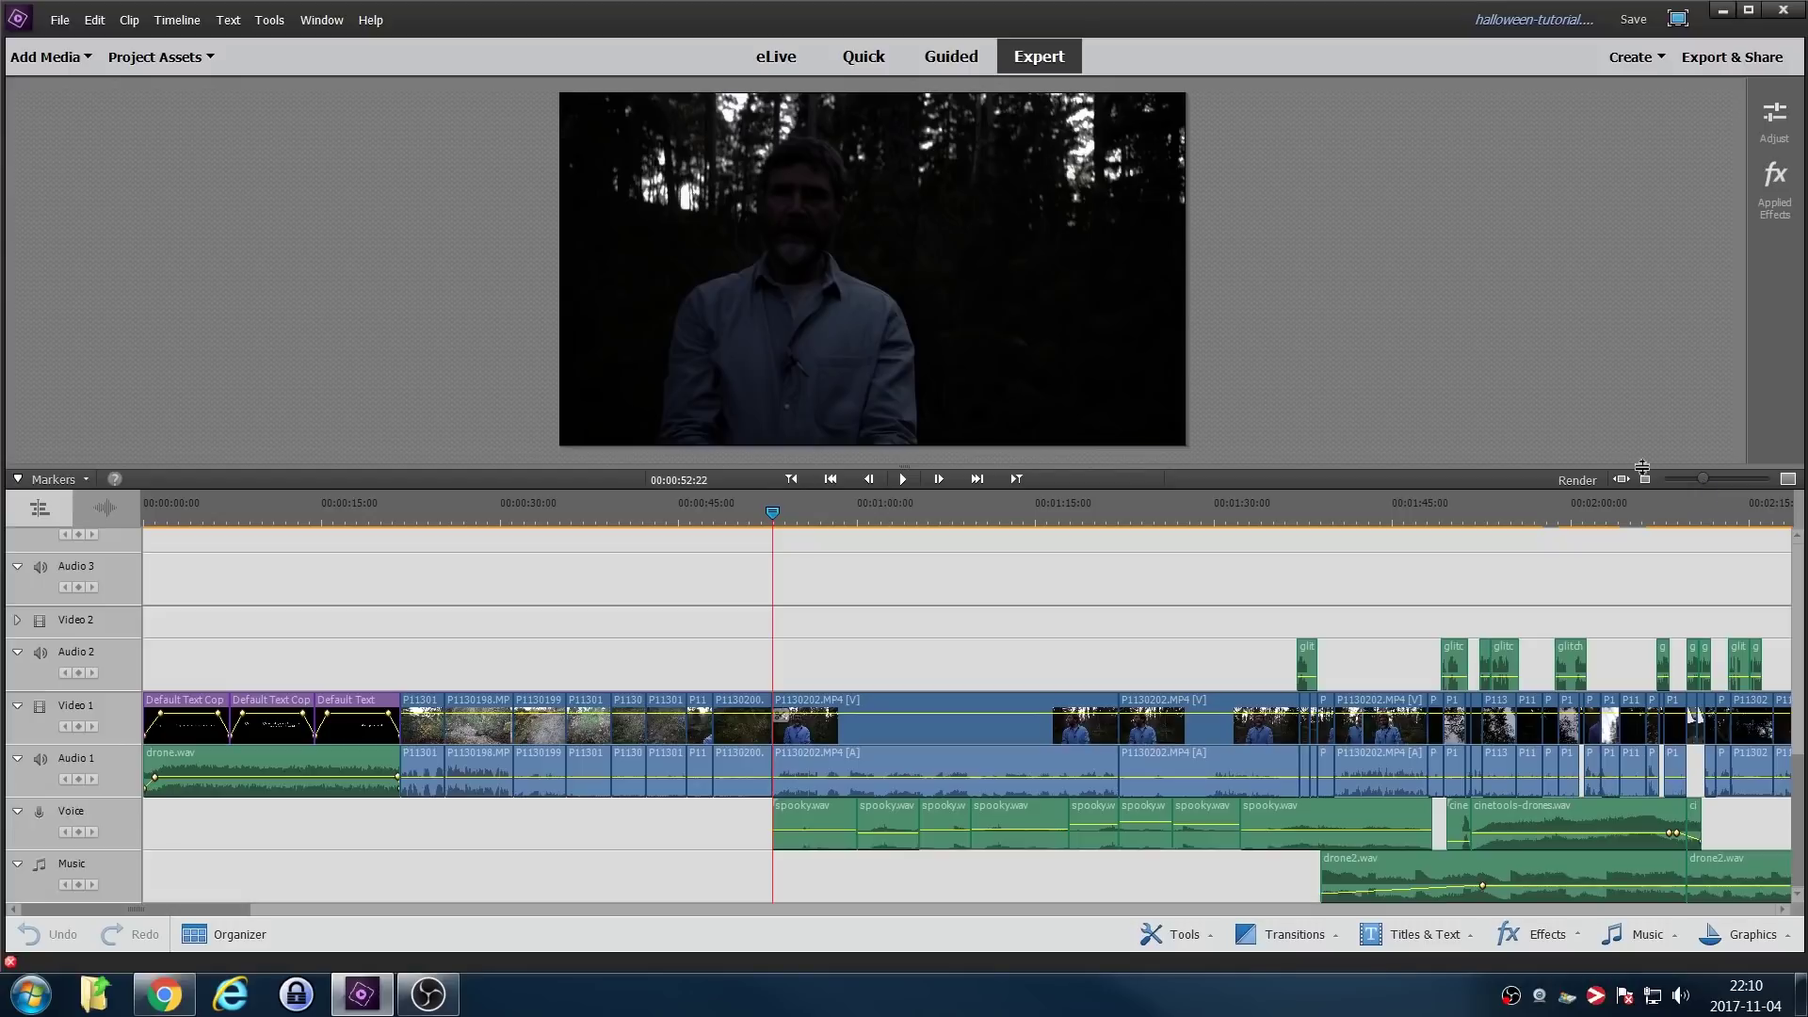
pyautogui.press('pagedown')
pyautogui.press('pagedown')
pyautogui.press('pagedown')
pyautogui.press('pagedown')
pyautogui.press('pagedown')
pyautogui.press('pagedown')
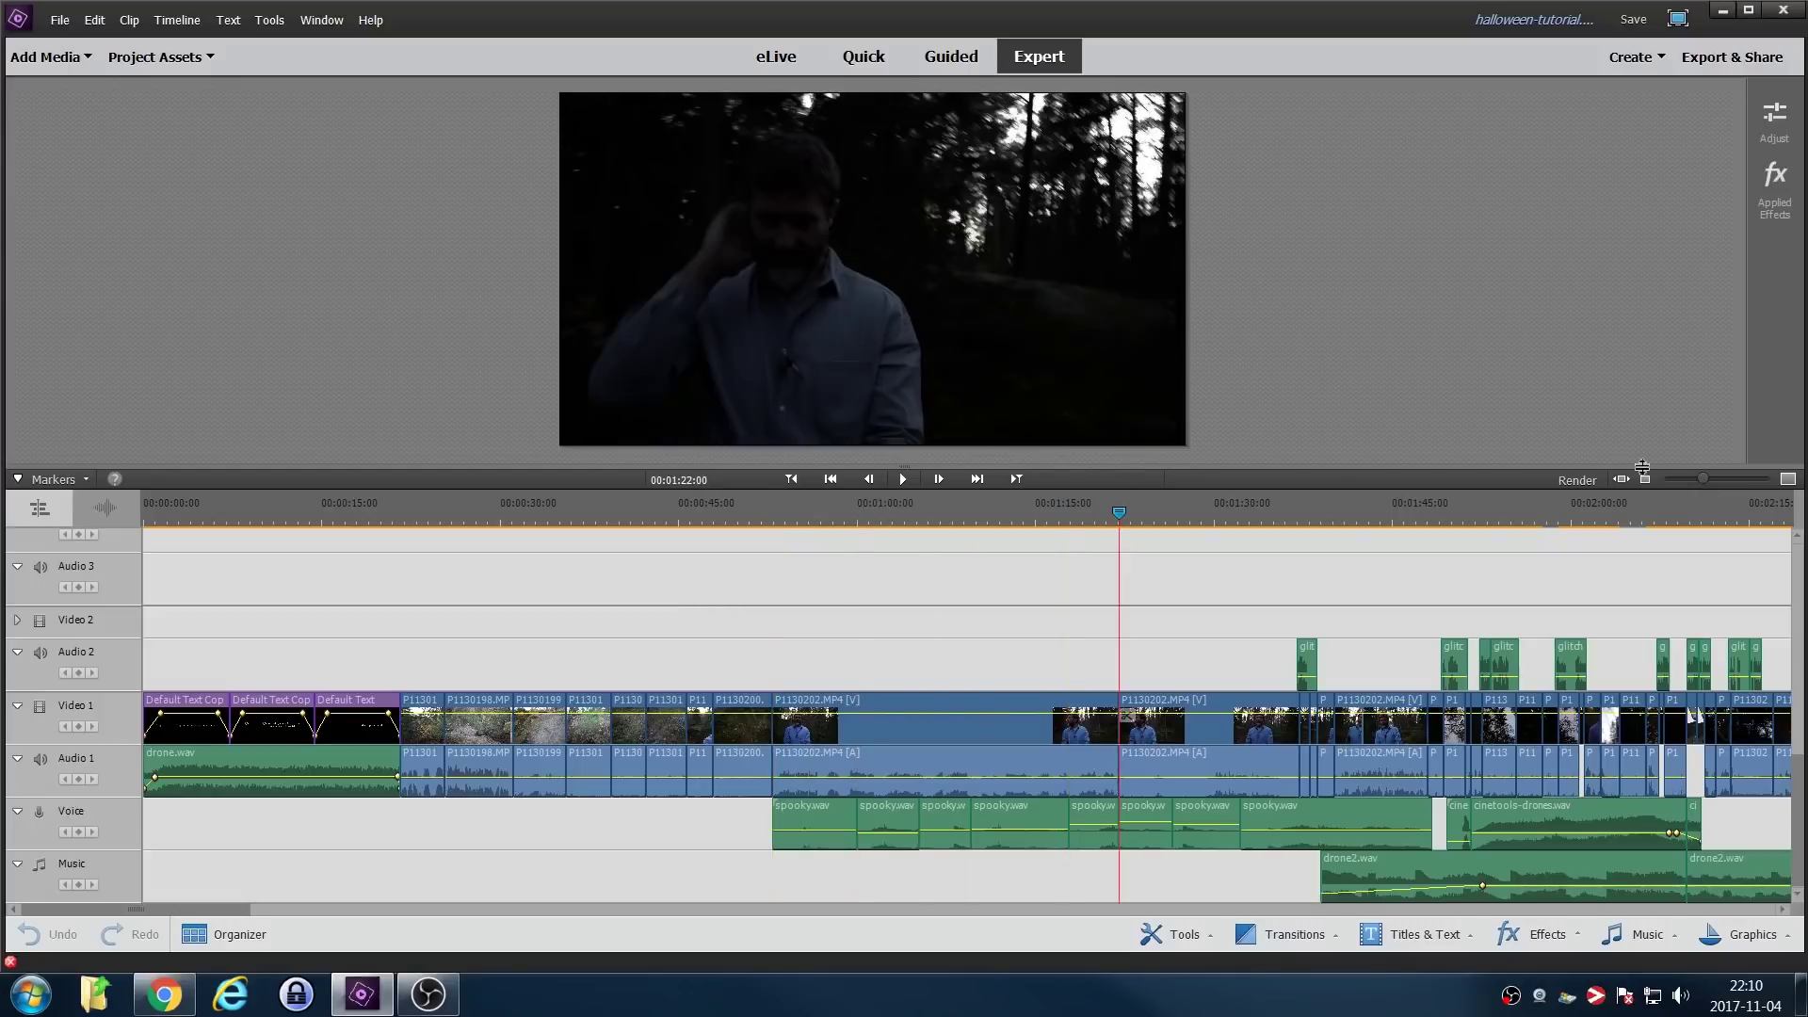
pyautogui.press('pagedown')
pyautogui.press('pagedown')
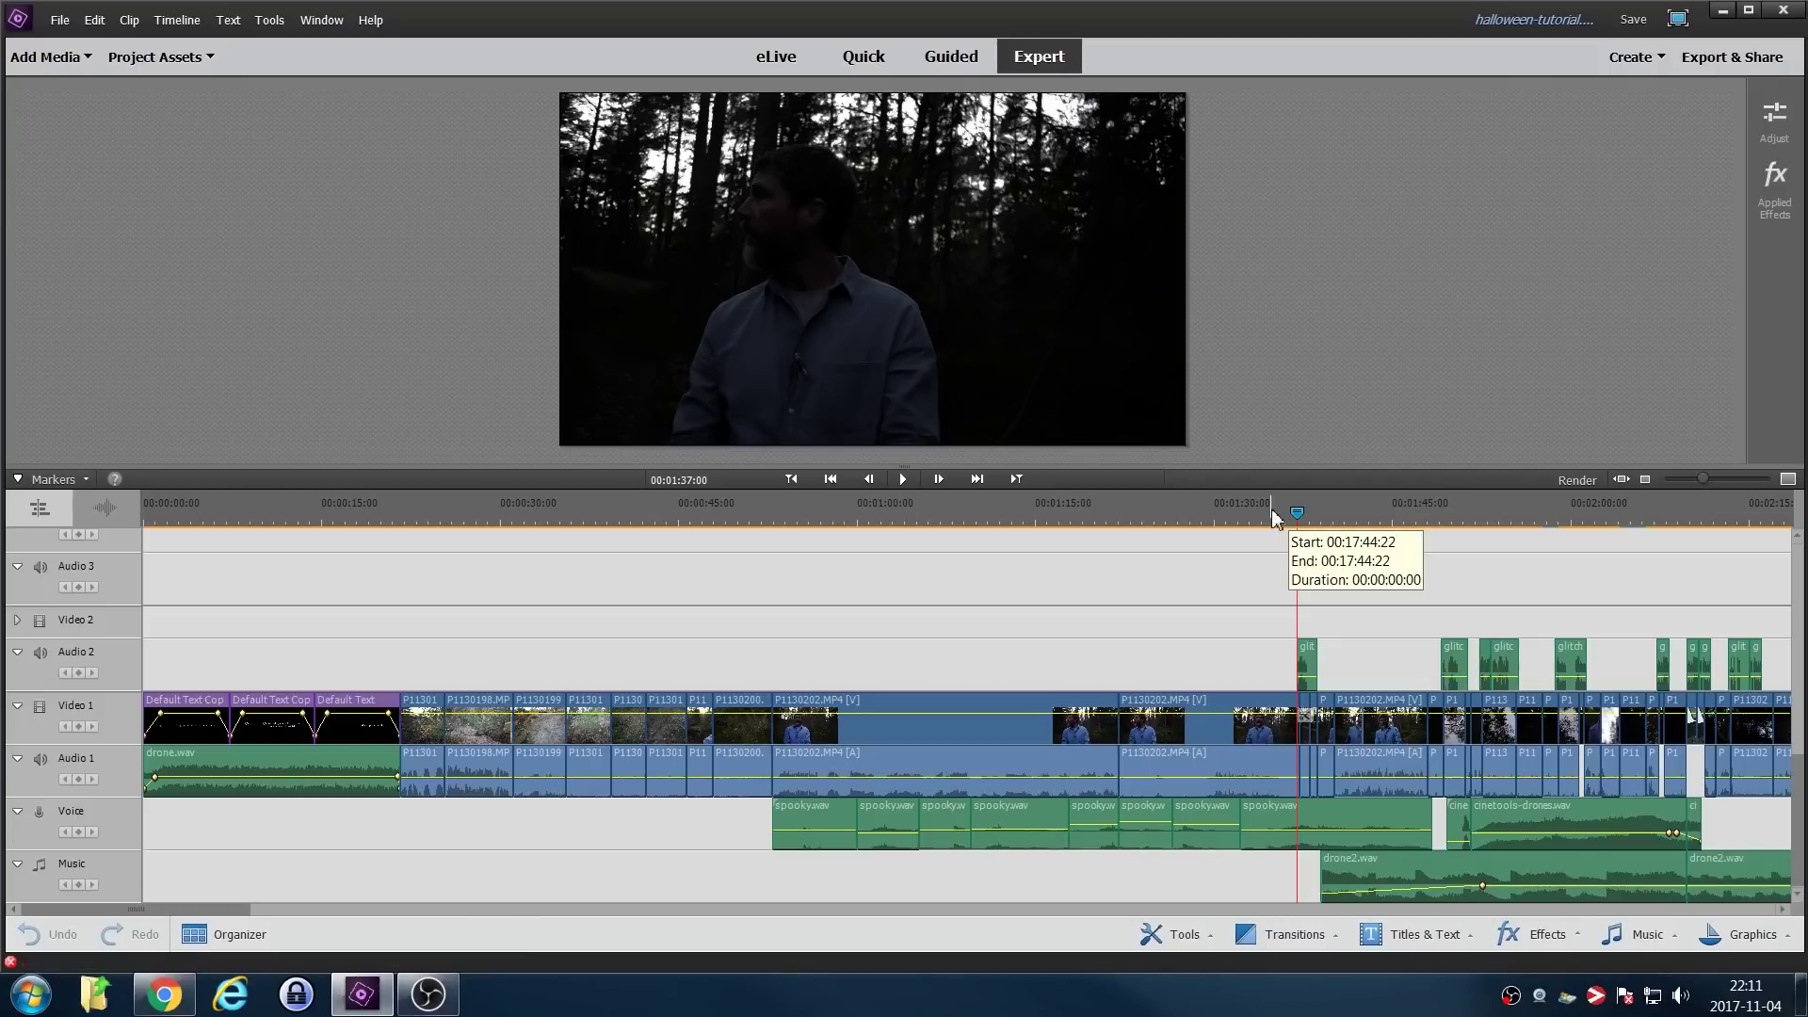
pyautogui.click(1251, 508)
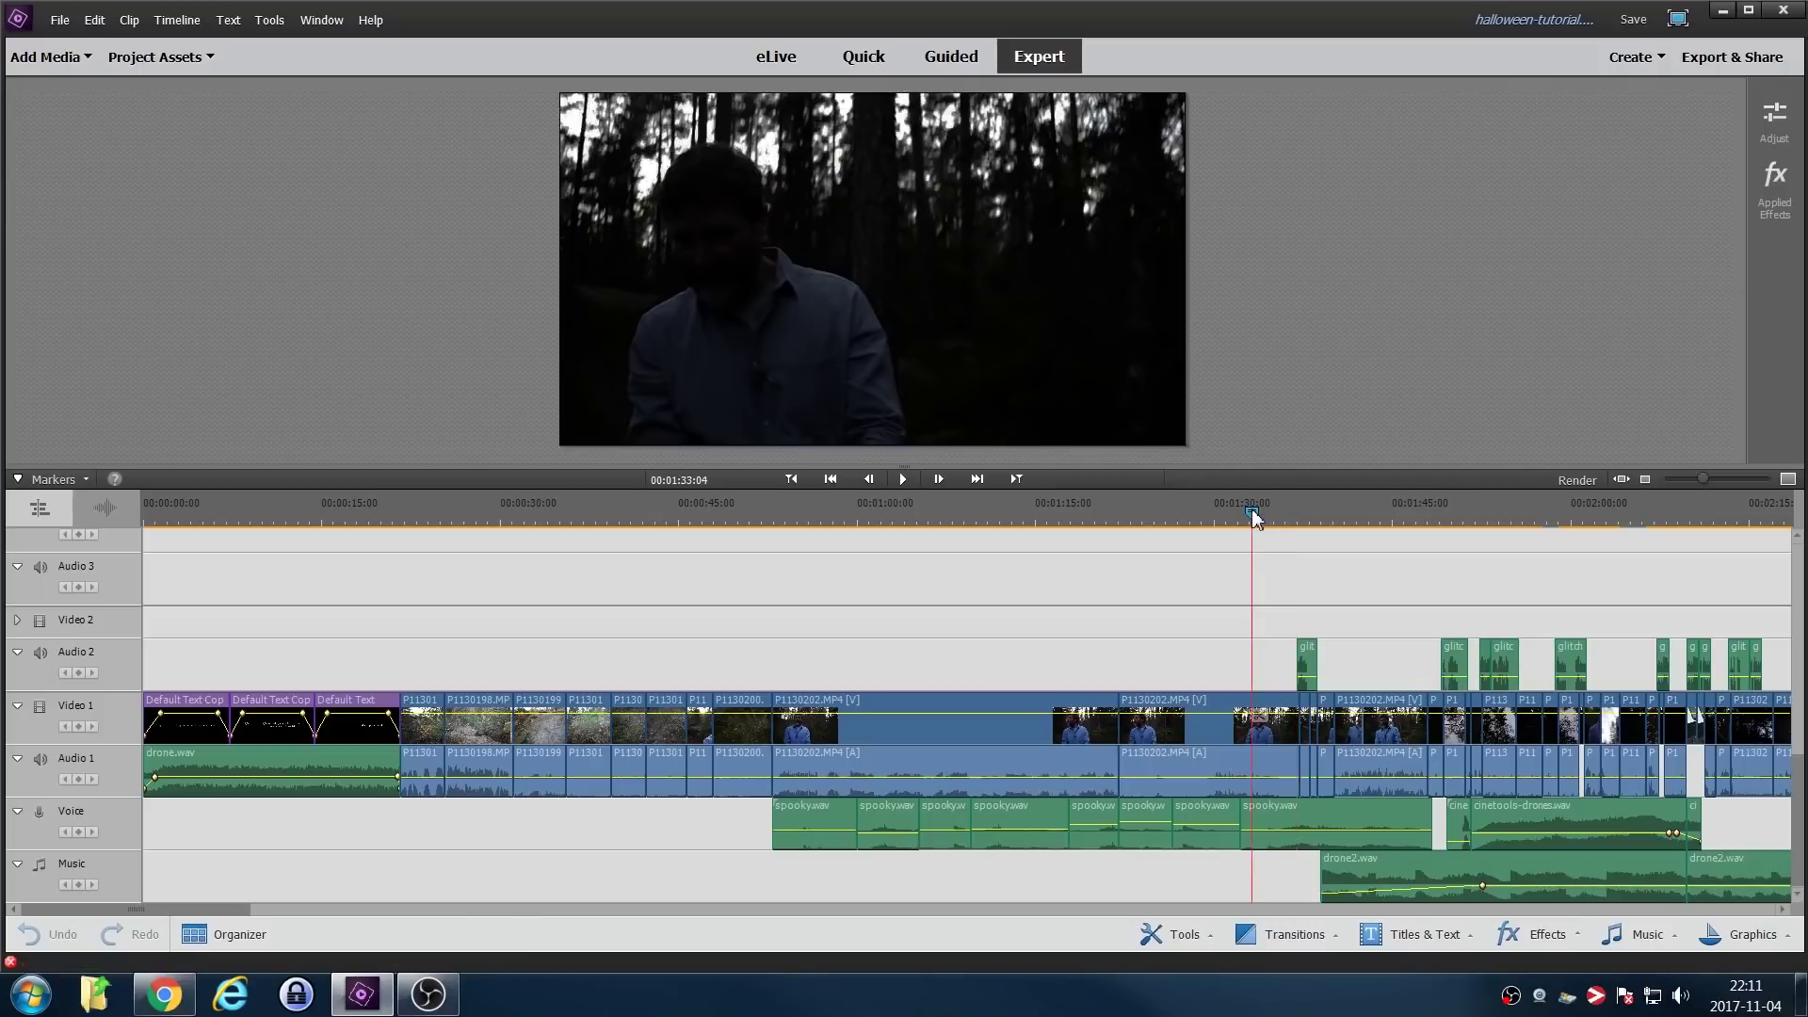
pyautogui.press('space')
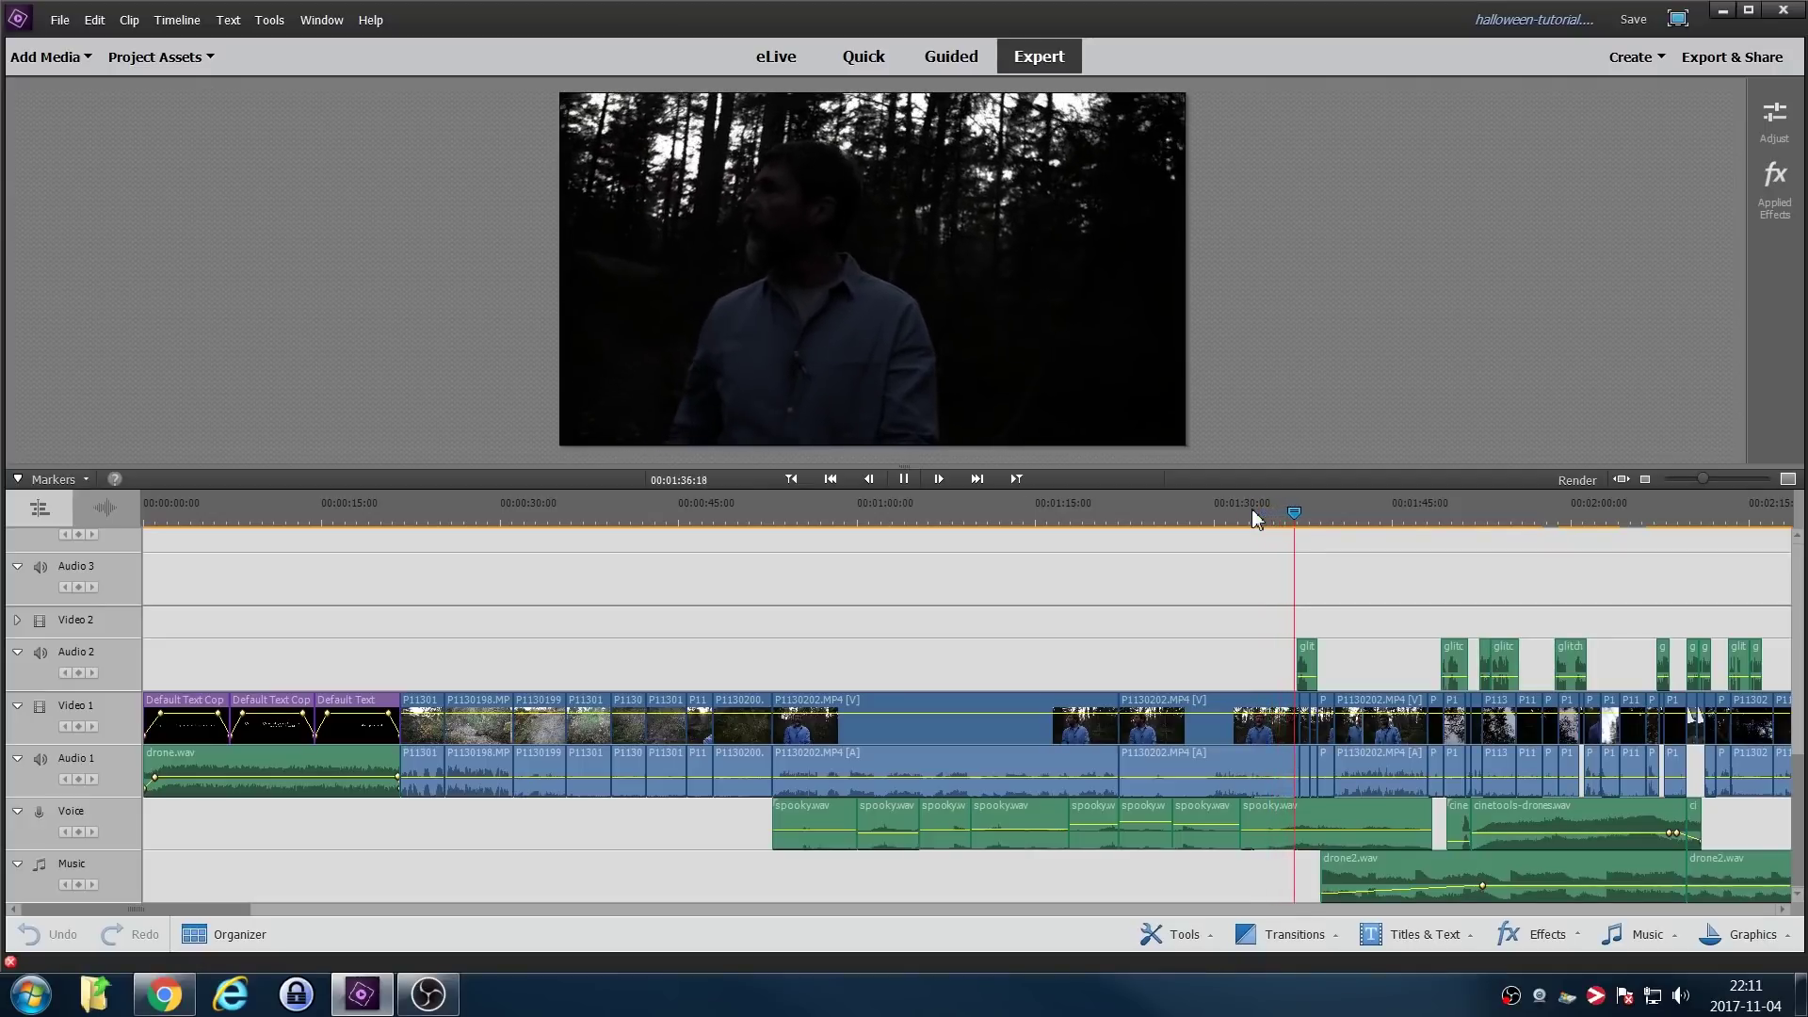
pyautogui.press('space')
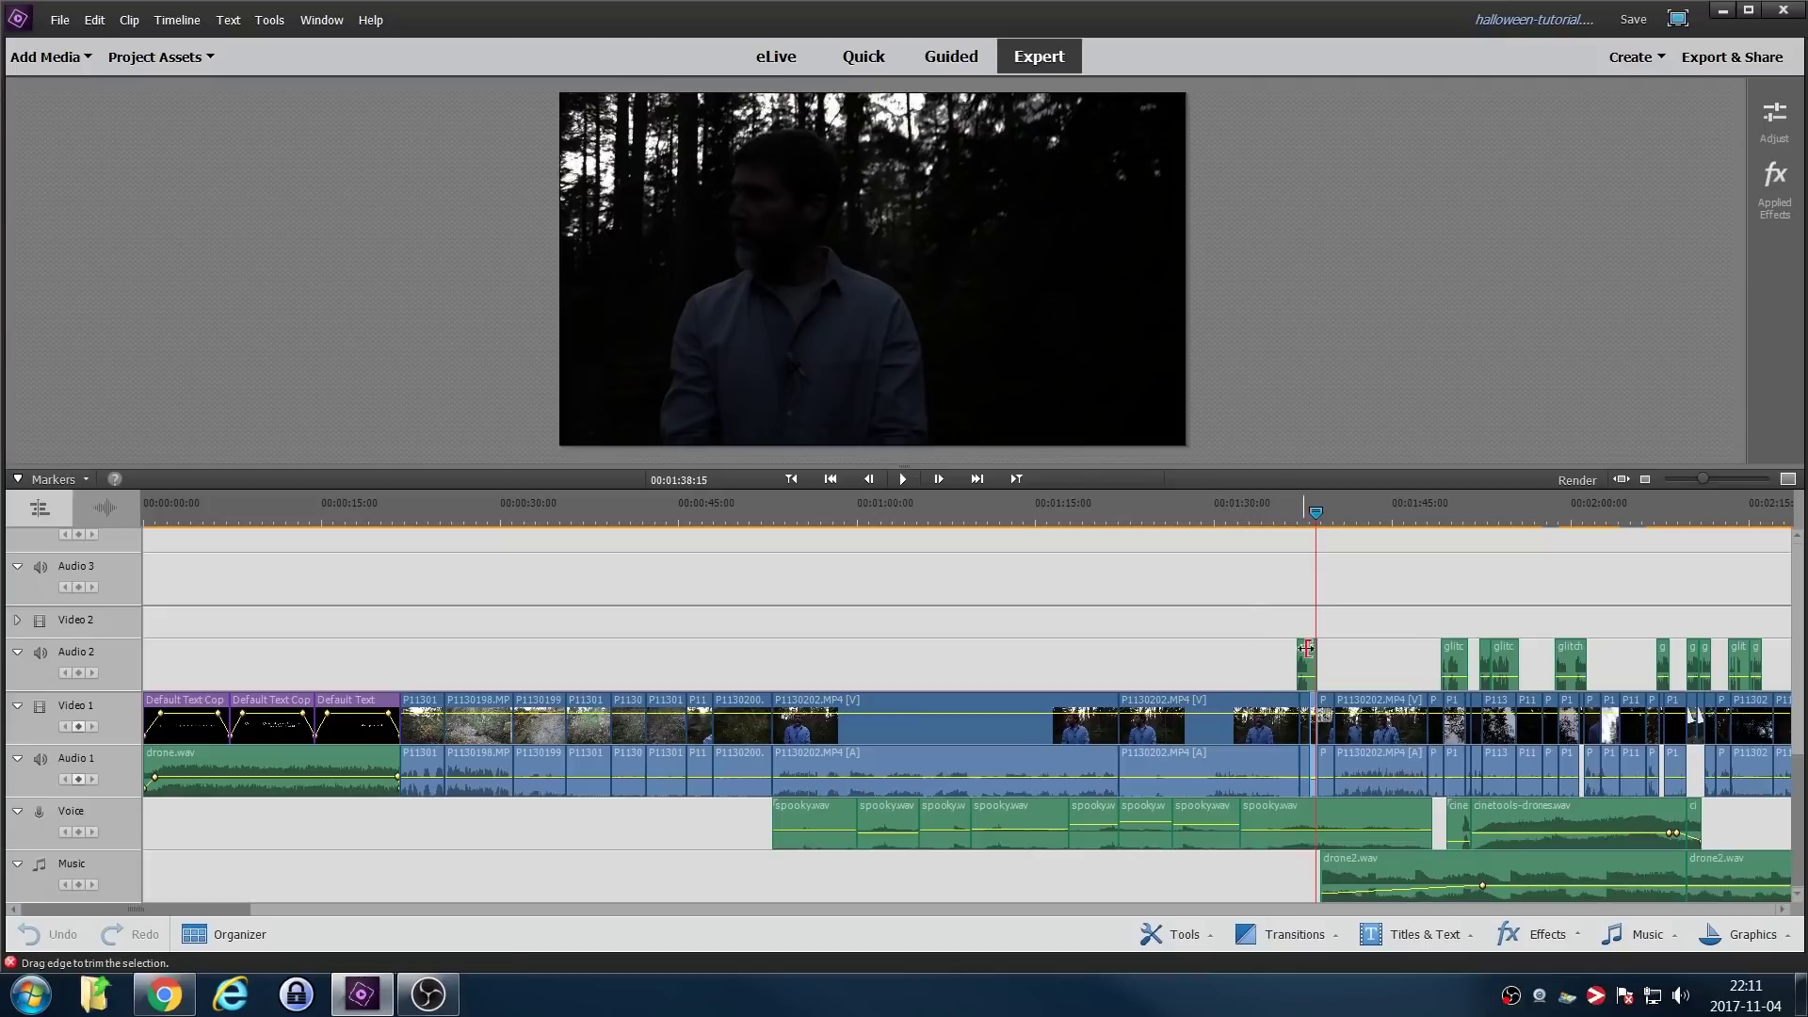
# Set the playhead exactly at 1:37:00, select the short clip there, and zoom in around it.
pyautogui.click(1293, 515)
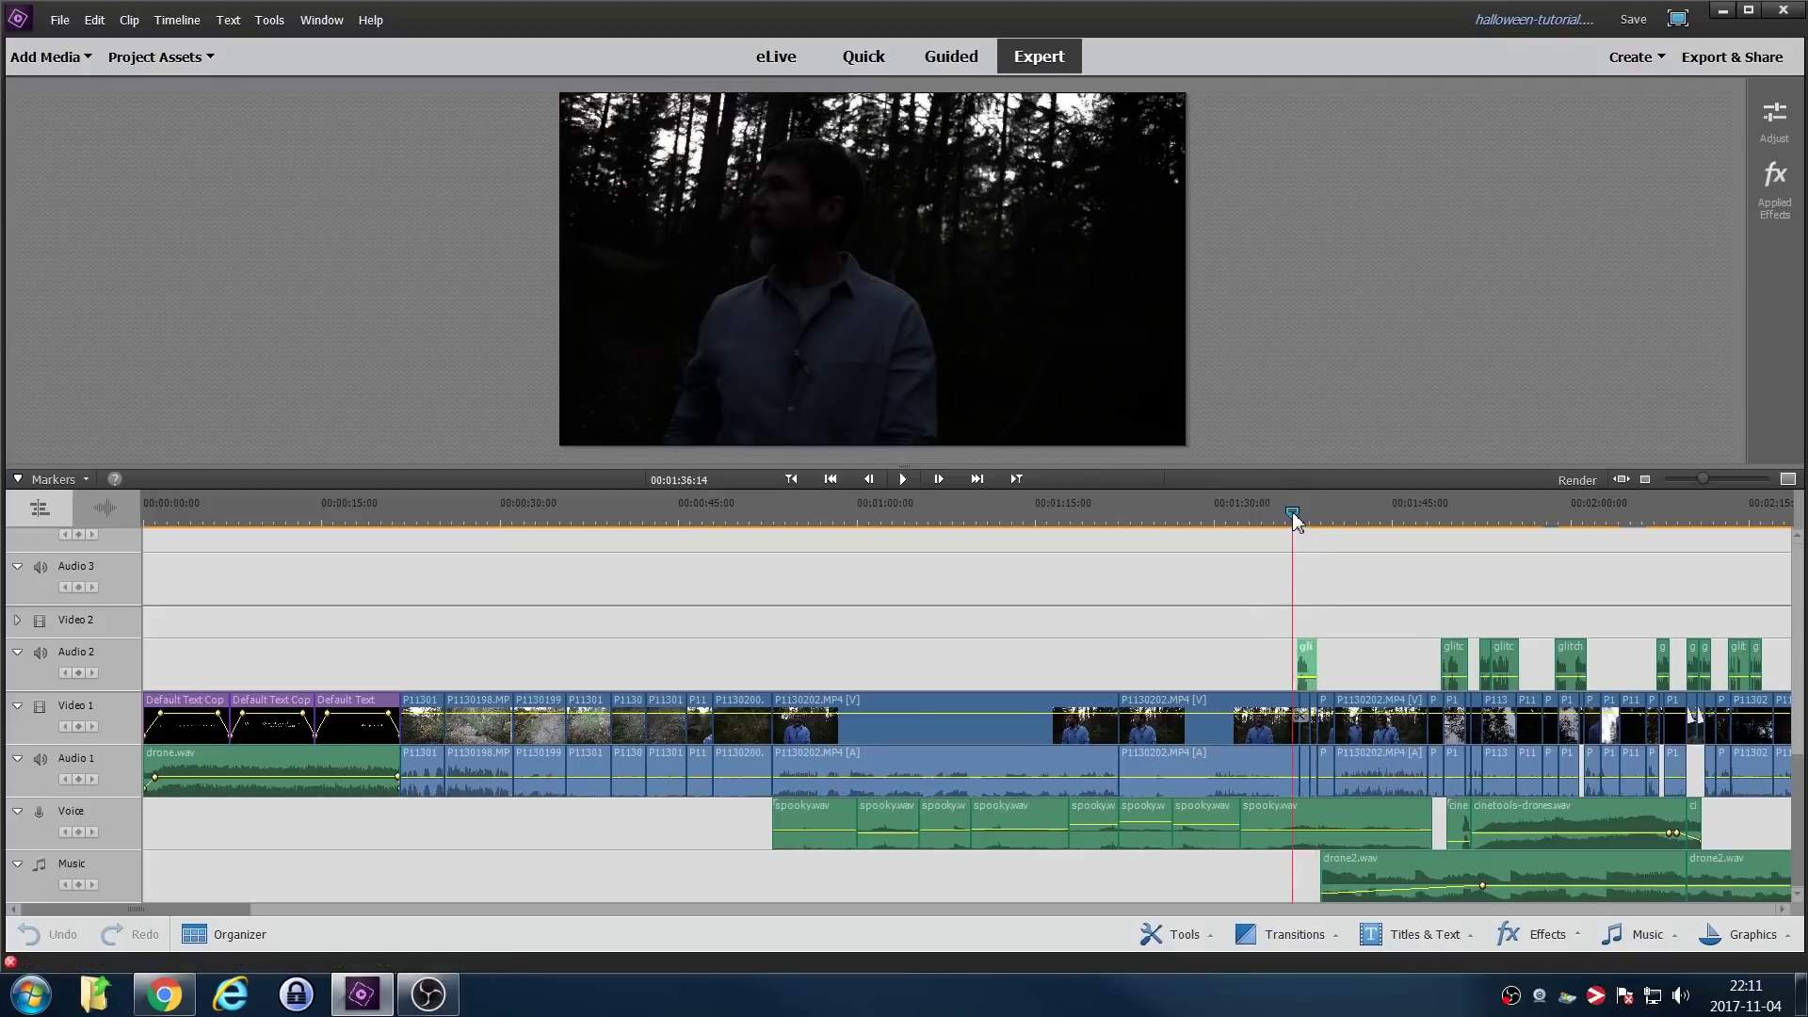
pyautogui.moveTo(1292, 513); pyautogui.dragTo(1296, 515)
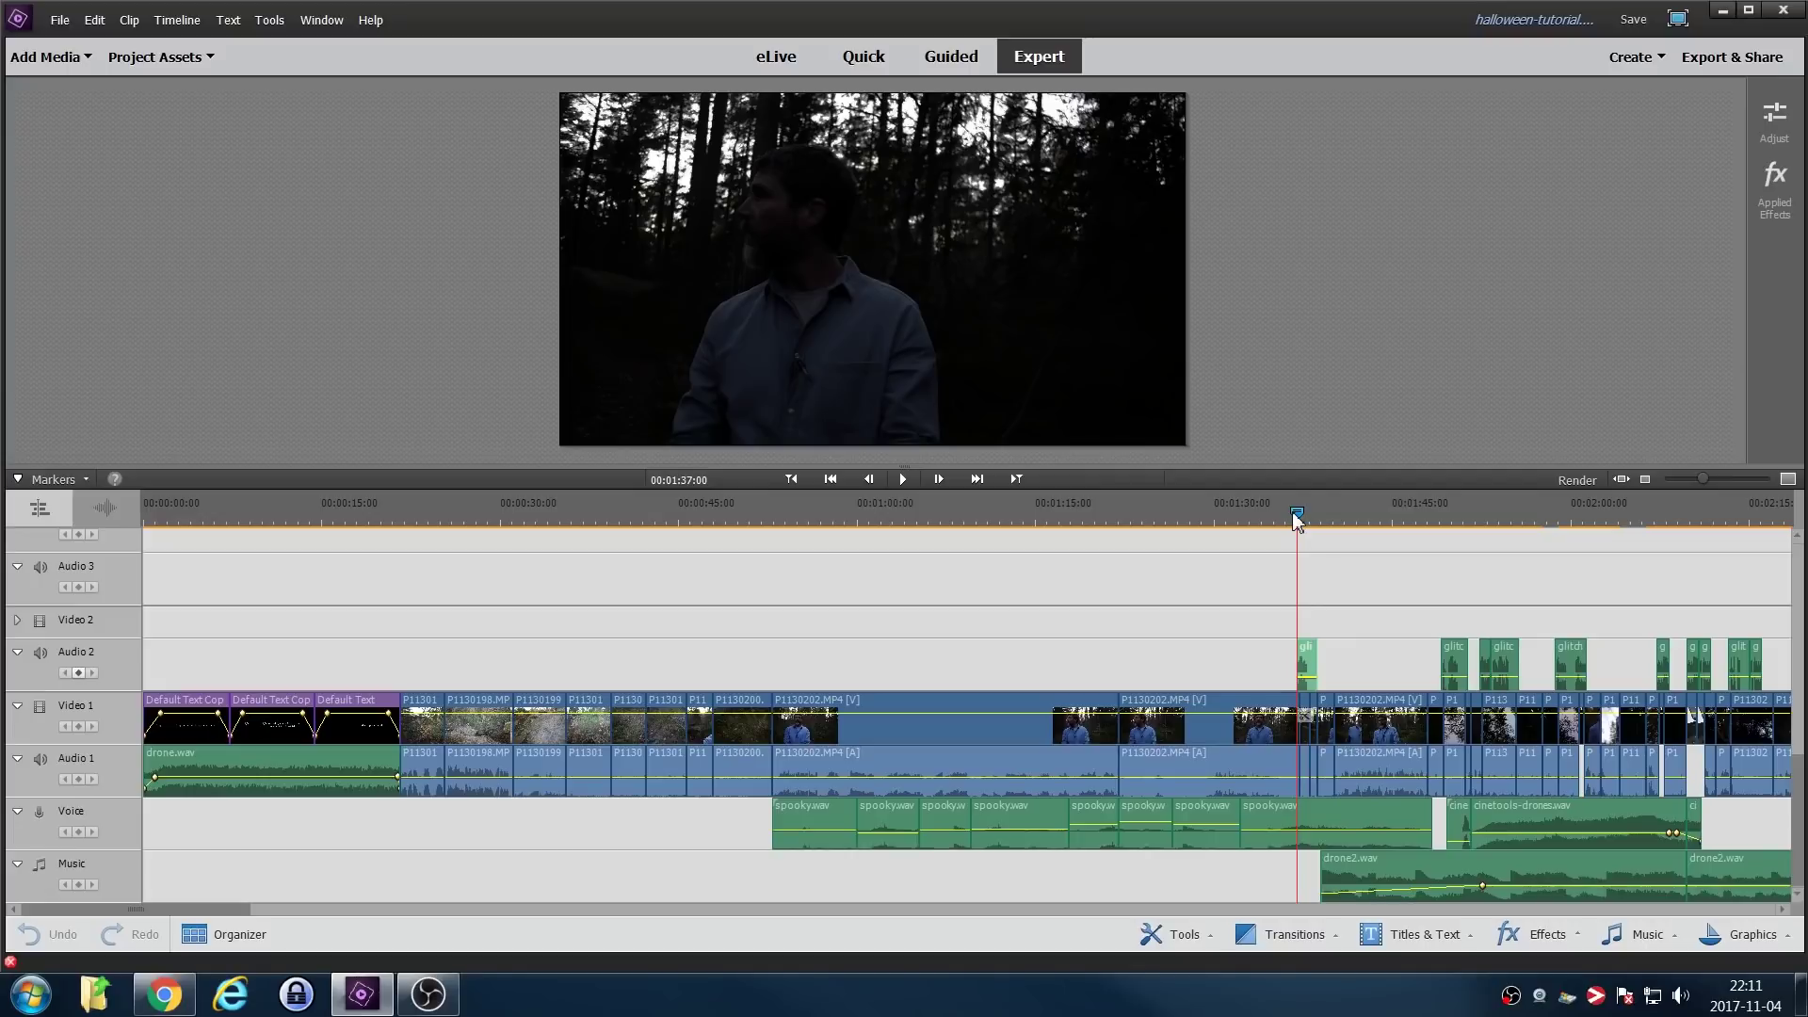
pyautogui.click(1307, 744)
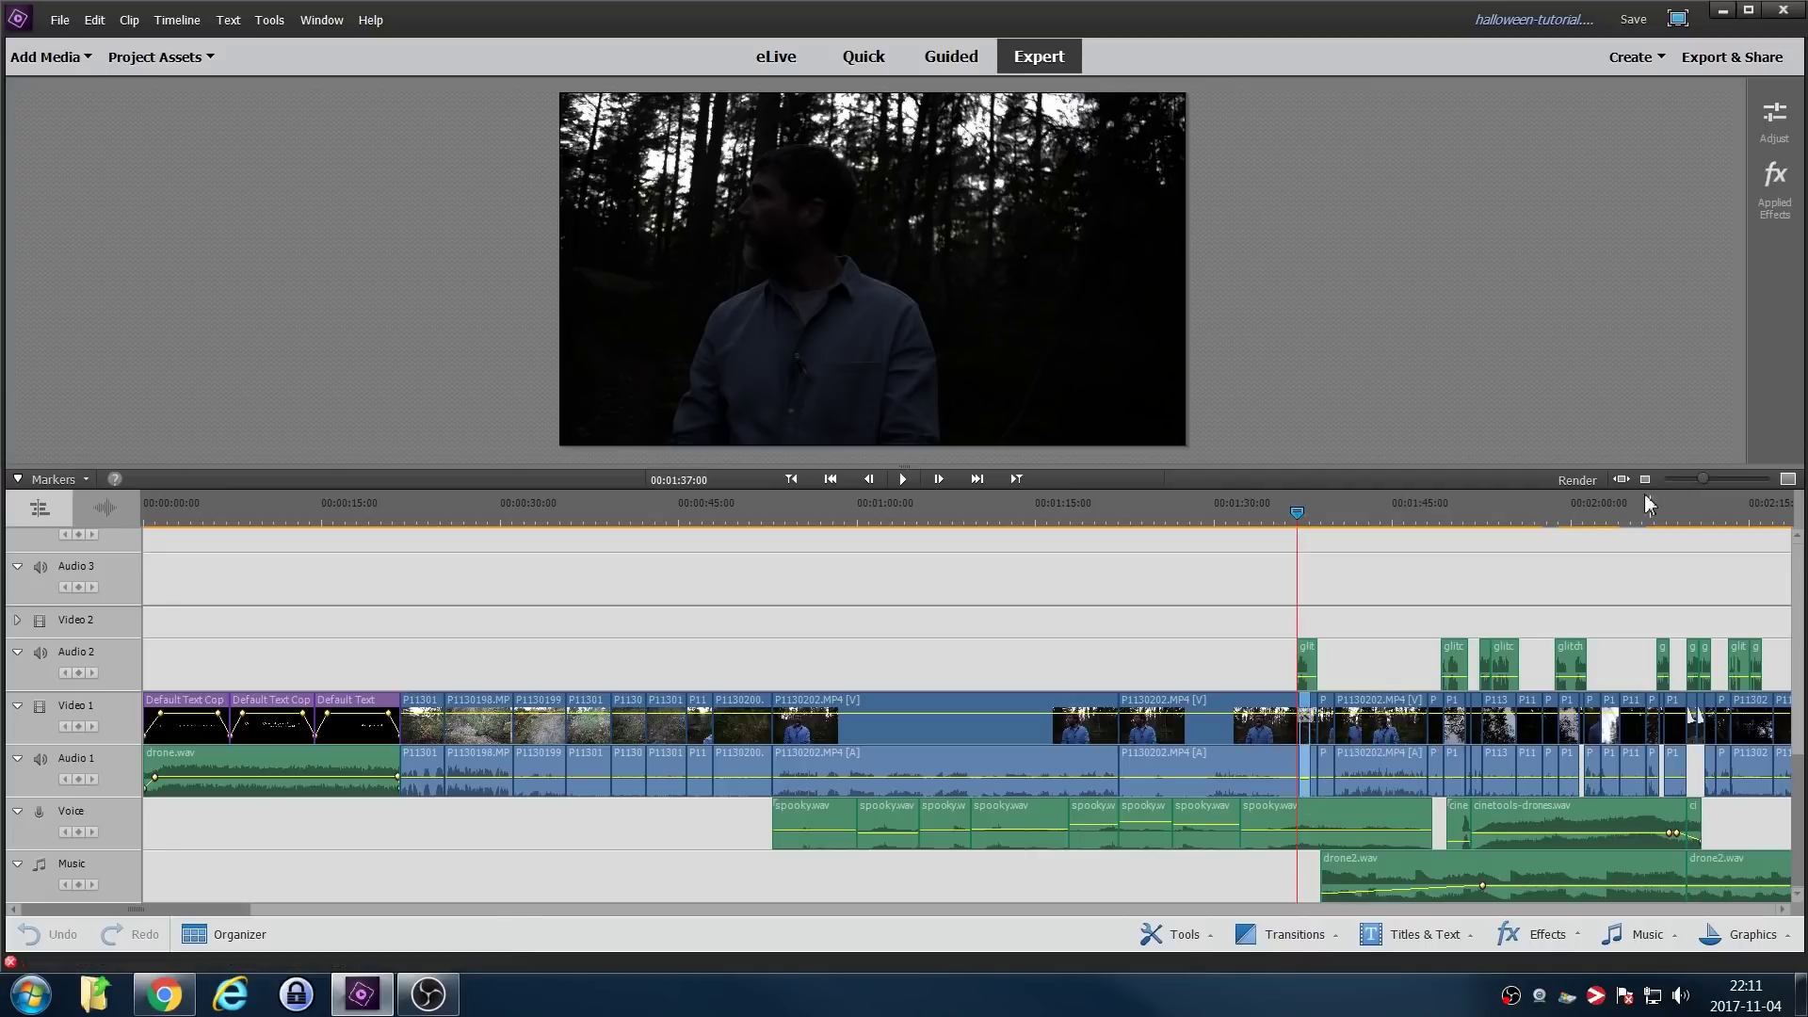
pyautogui.moveTo(1698, 479); pyautogui.dragTo(1723, 479)
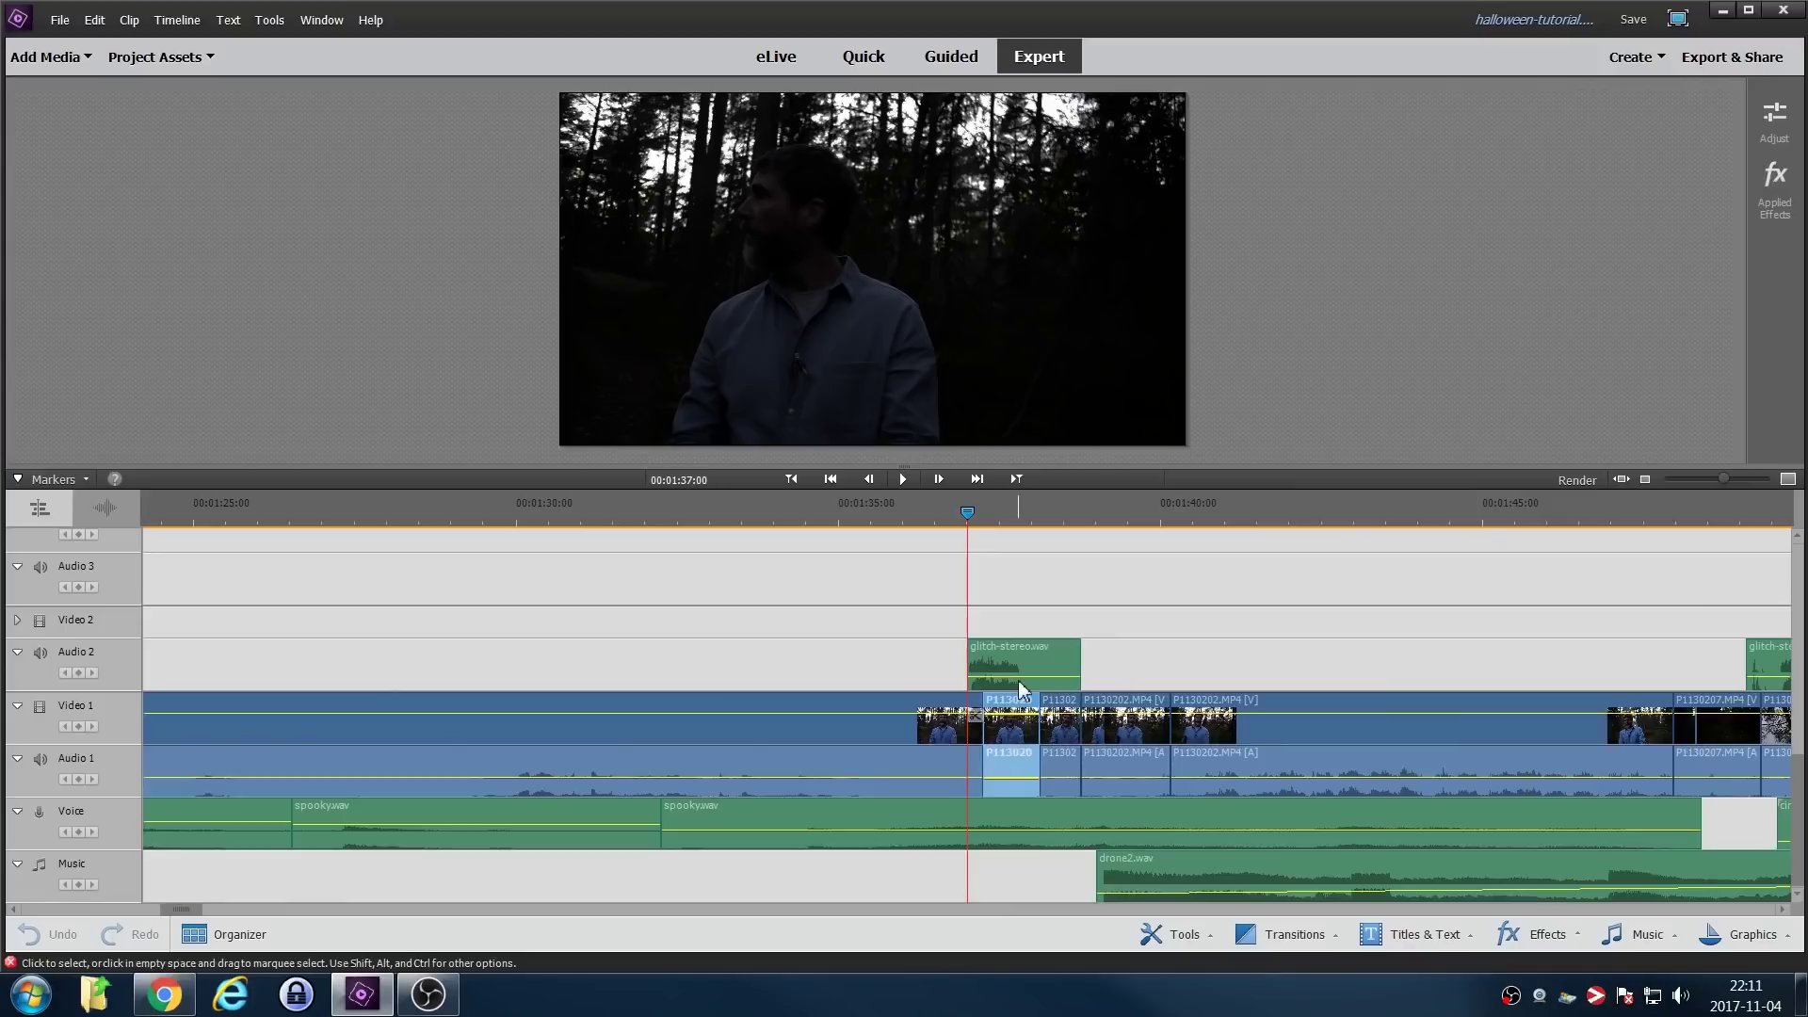
# Raise the Old Film effect's Color-Sepia-B&W to 76.7% and Jitter to 10, keeping Wear Pattern unchanged.
pyautogui.press('pagedown')
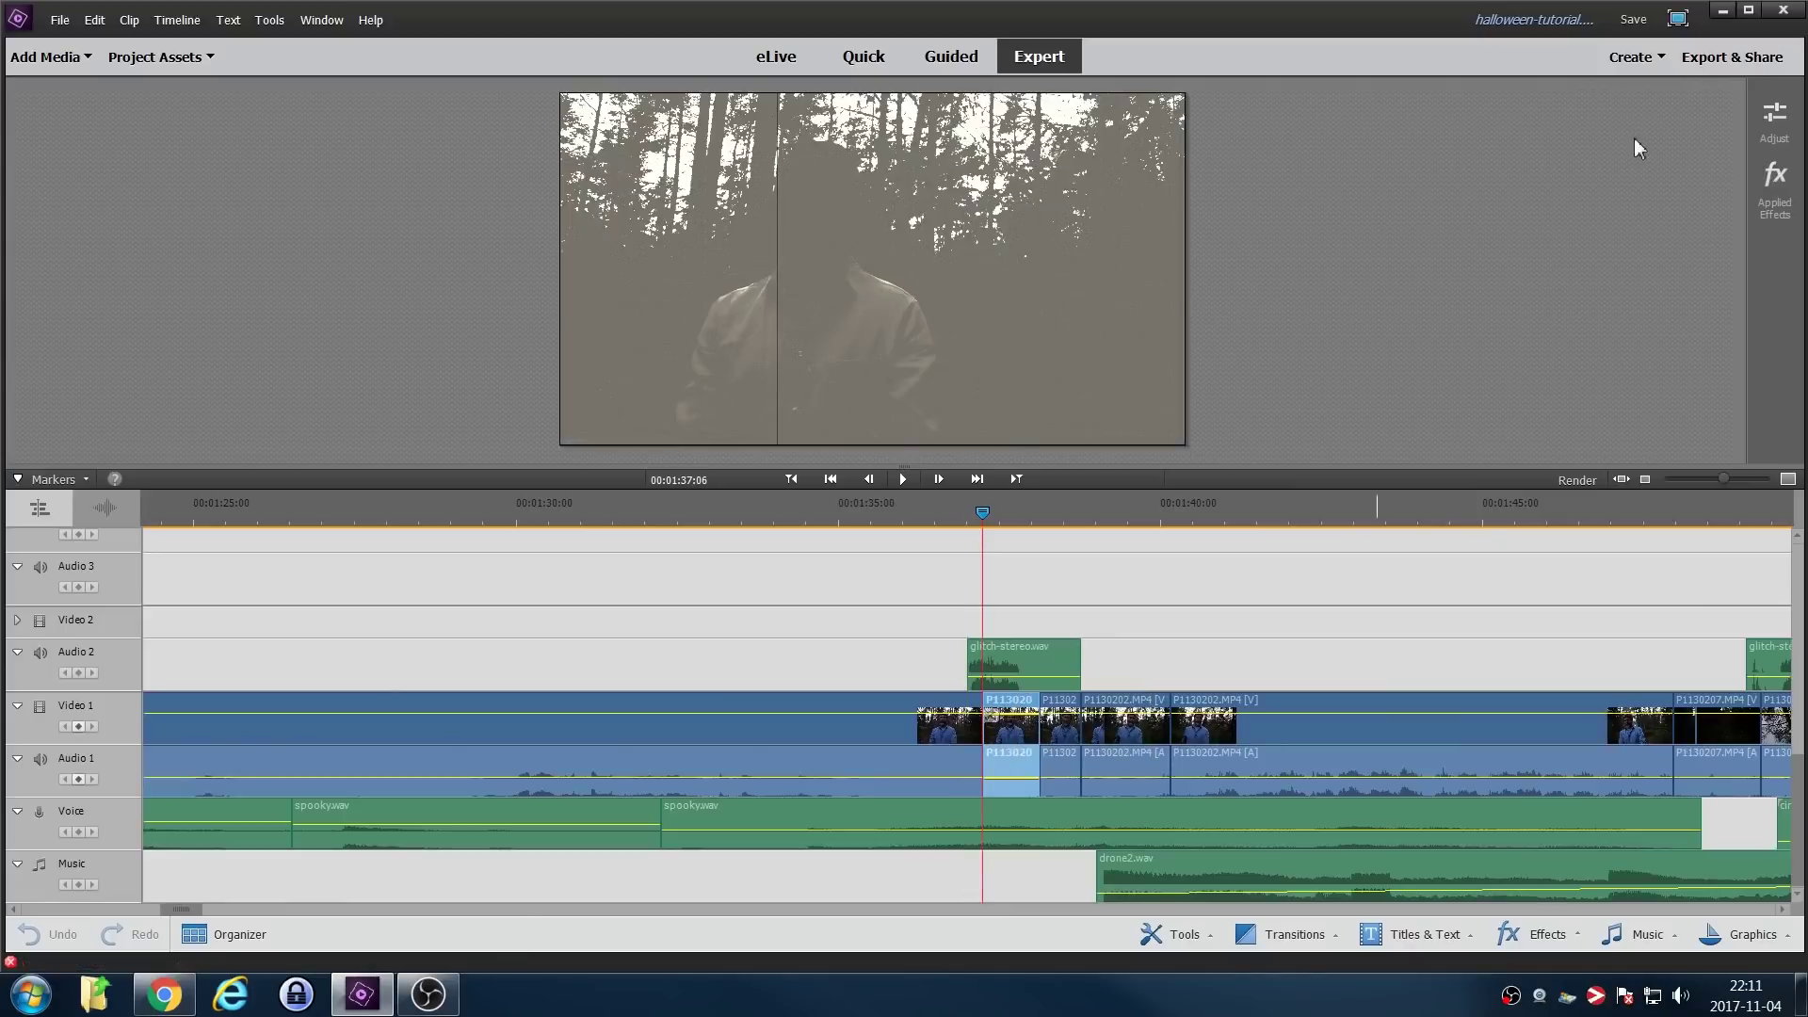
pyautogui.click(1781, 183)
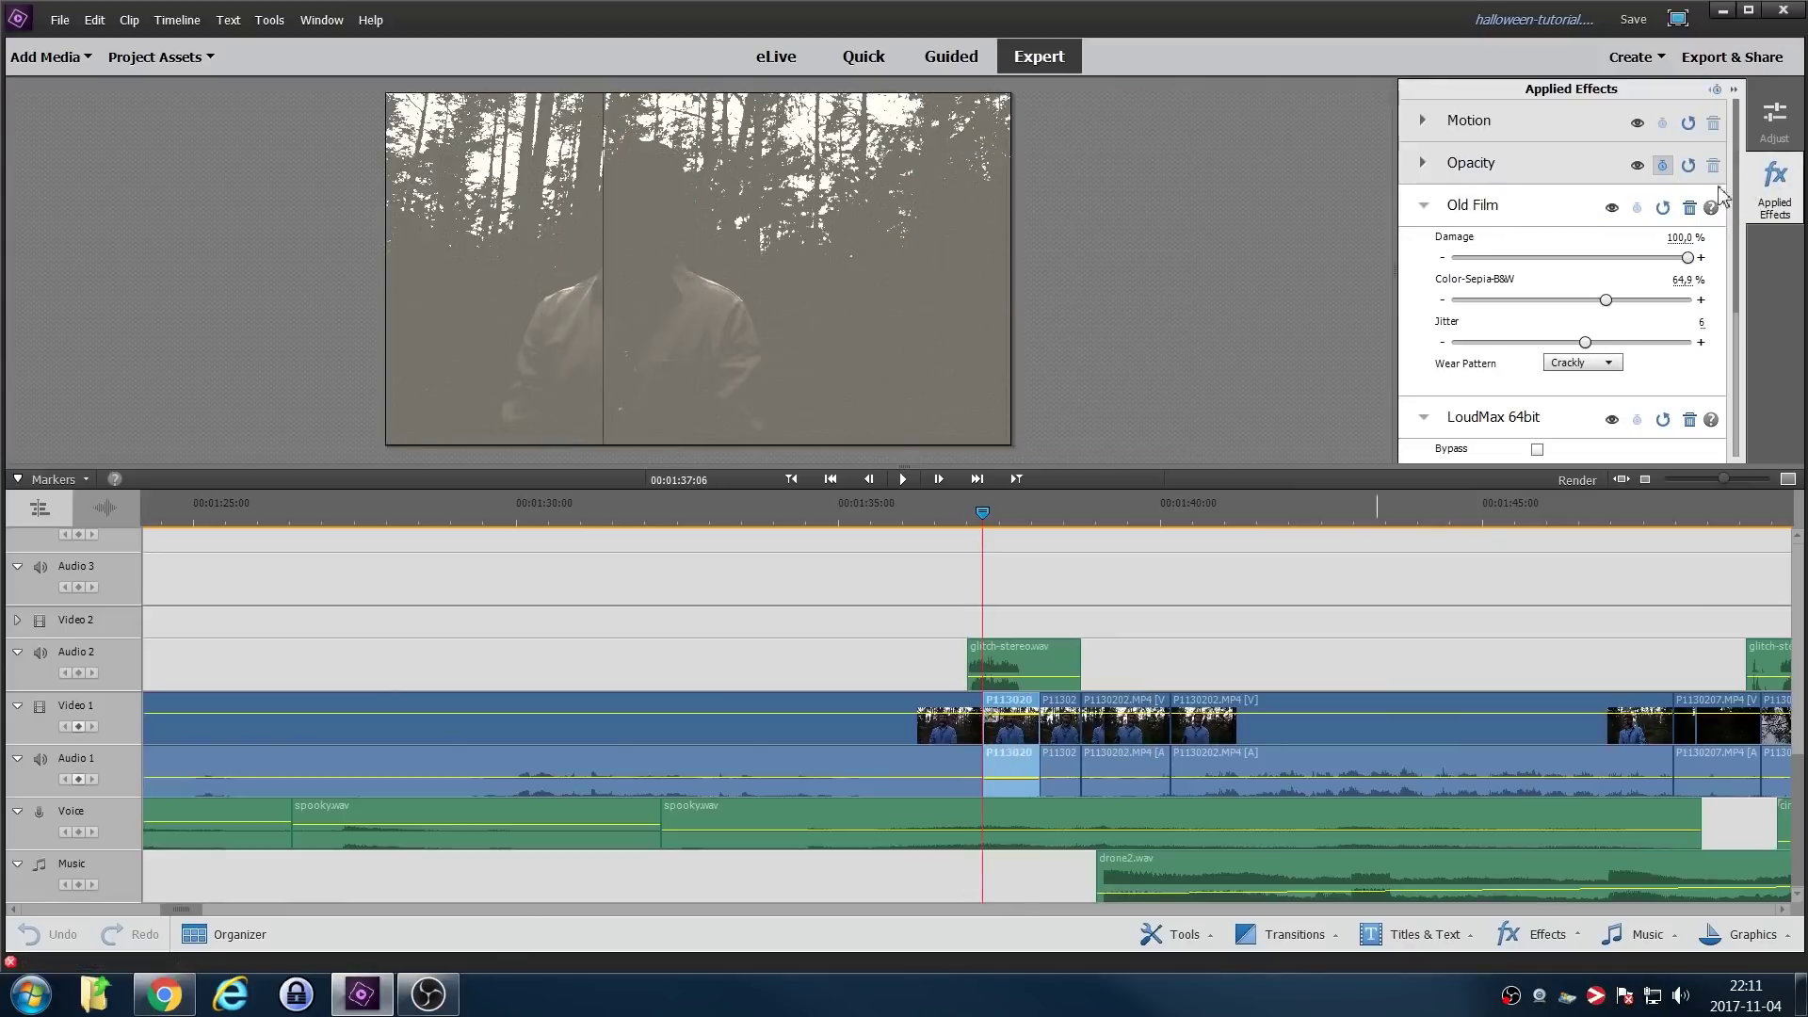
pyautogui.click(1499, 207)
pyautogui.click(1499, 207)
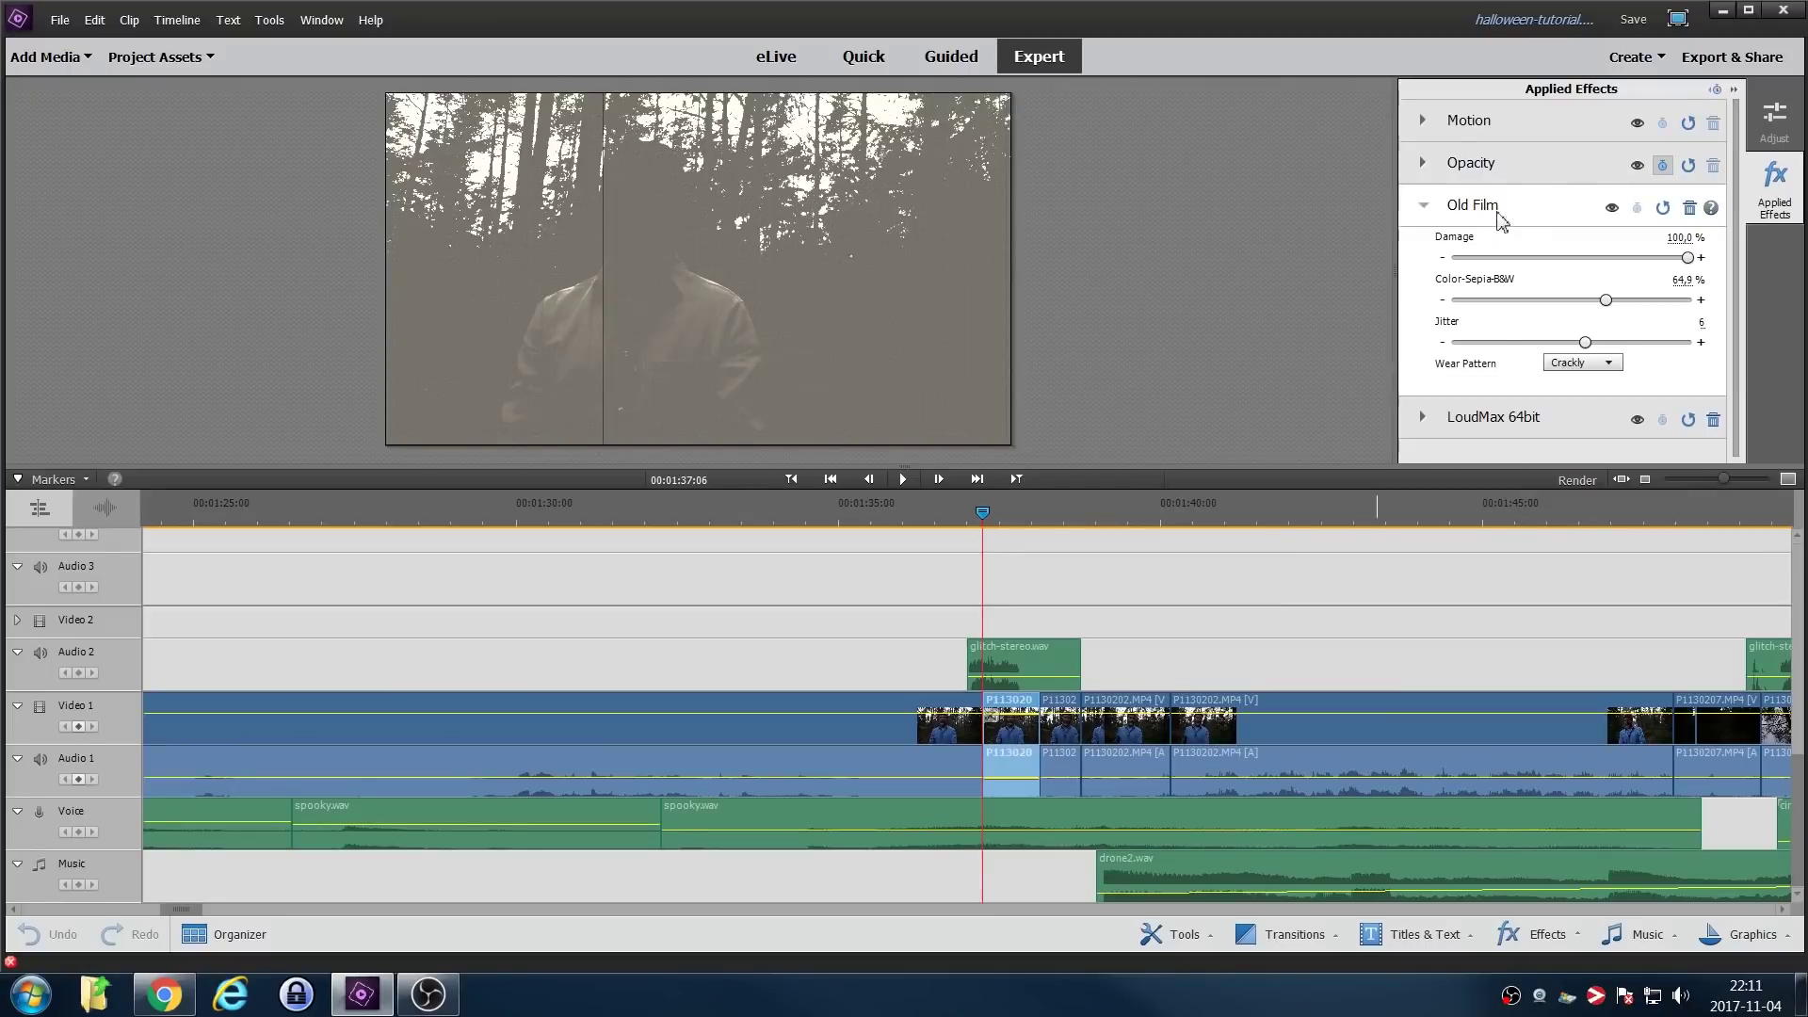
pyautogui.moveTo(1686, 259)
pyautogui.mouseDown()
pyautogui.moveTo(1461, 269)
pyautogui.moveTo(1688, 266)
pyautogui.mouseUp()
pyautogui.moveTo(1604, 302); pyautogui.dragTo(1688, 344)
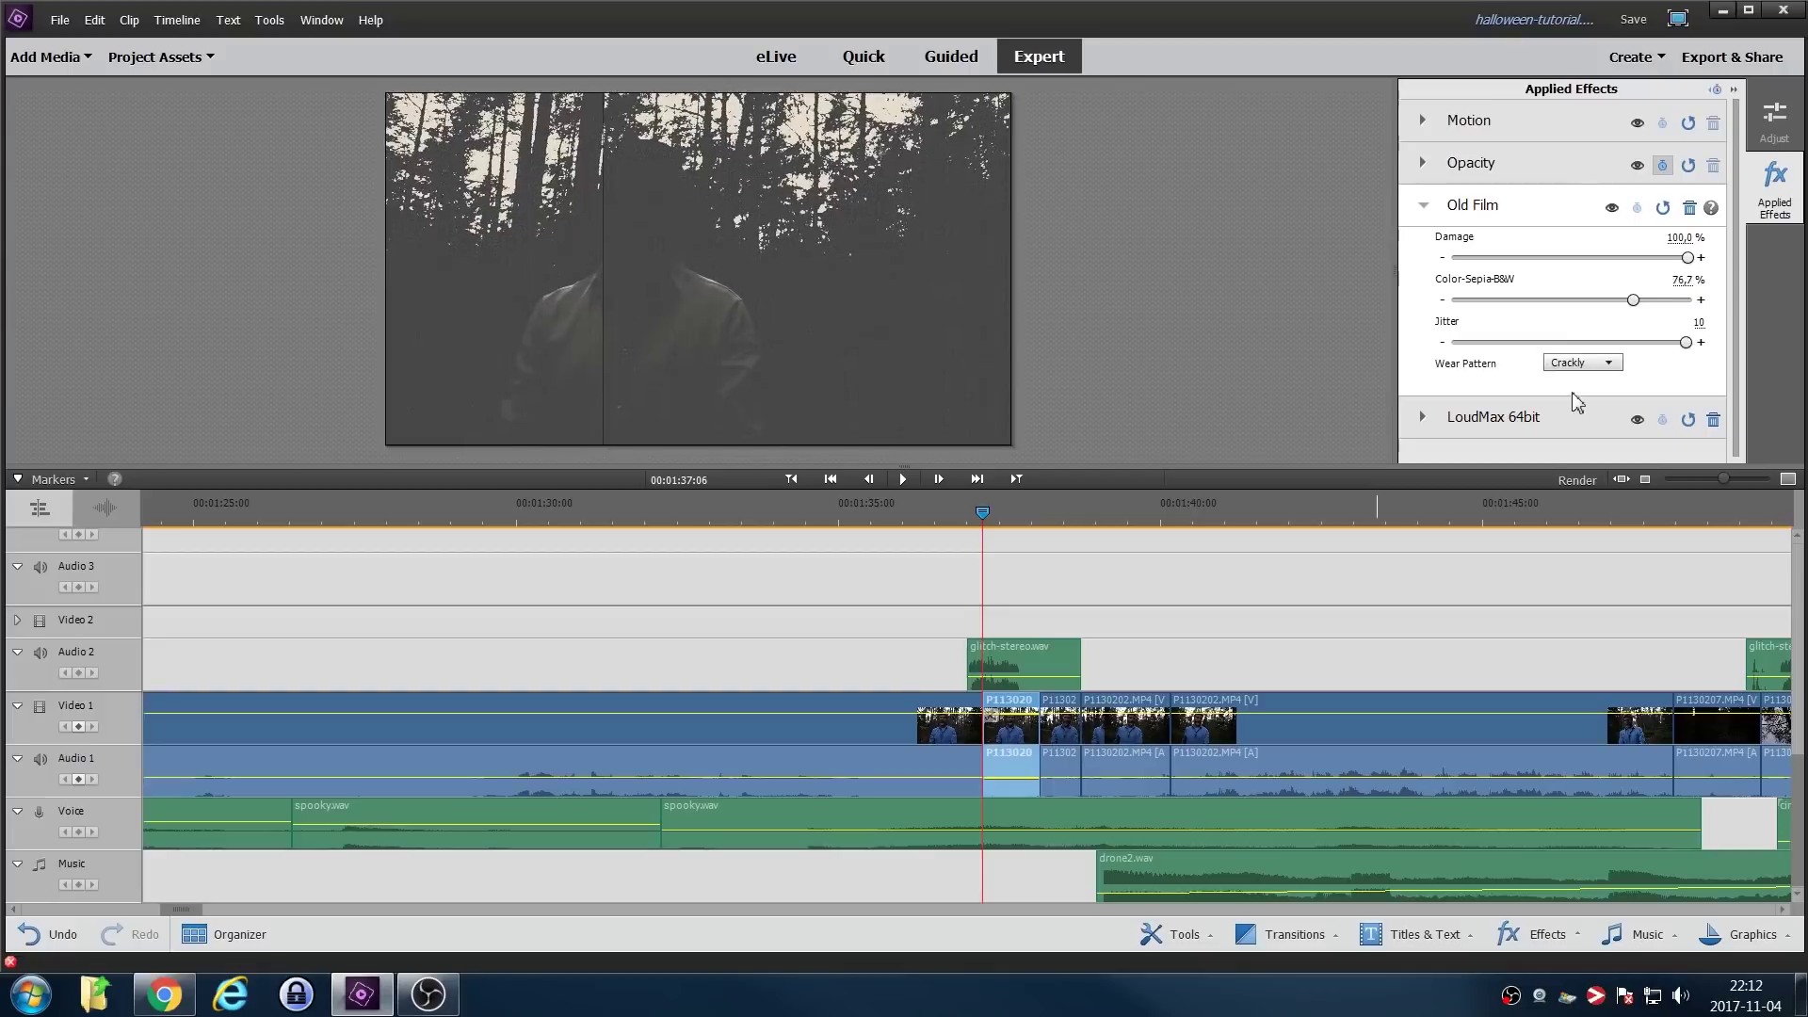
pyautogui.click(1586, 367)
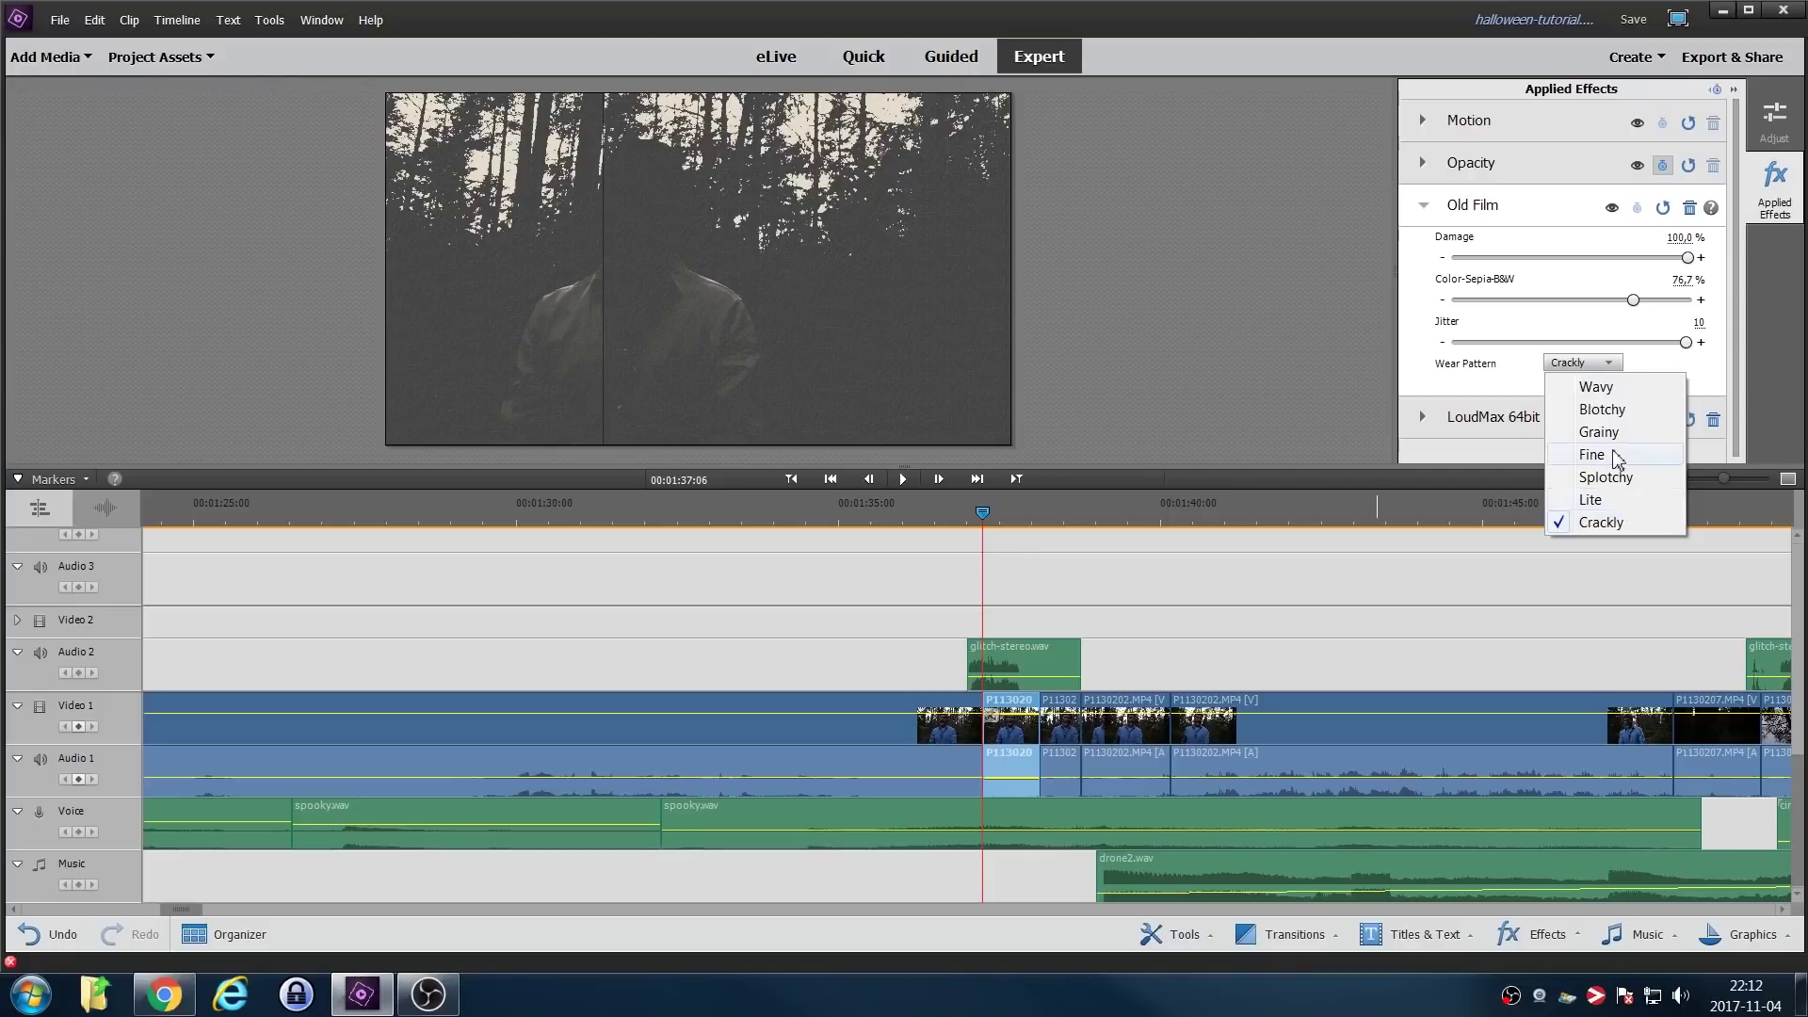
pyautogui.click(941, 516)
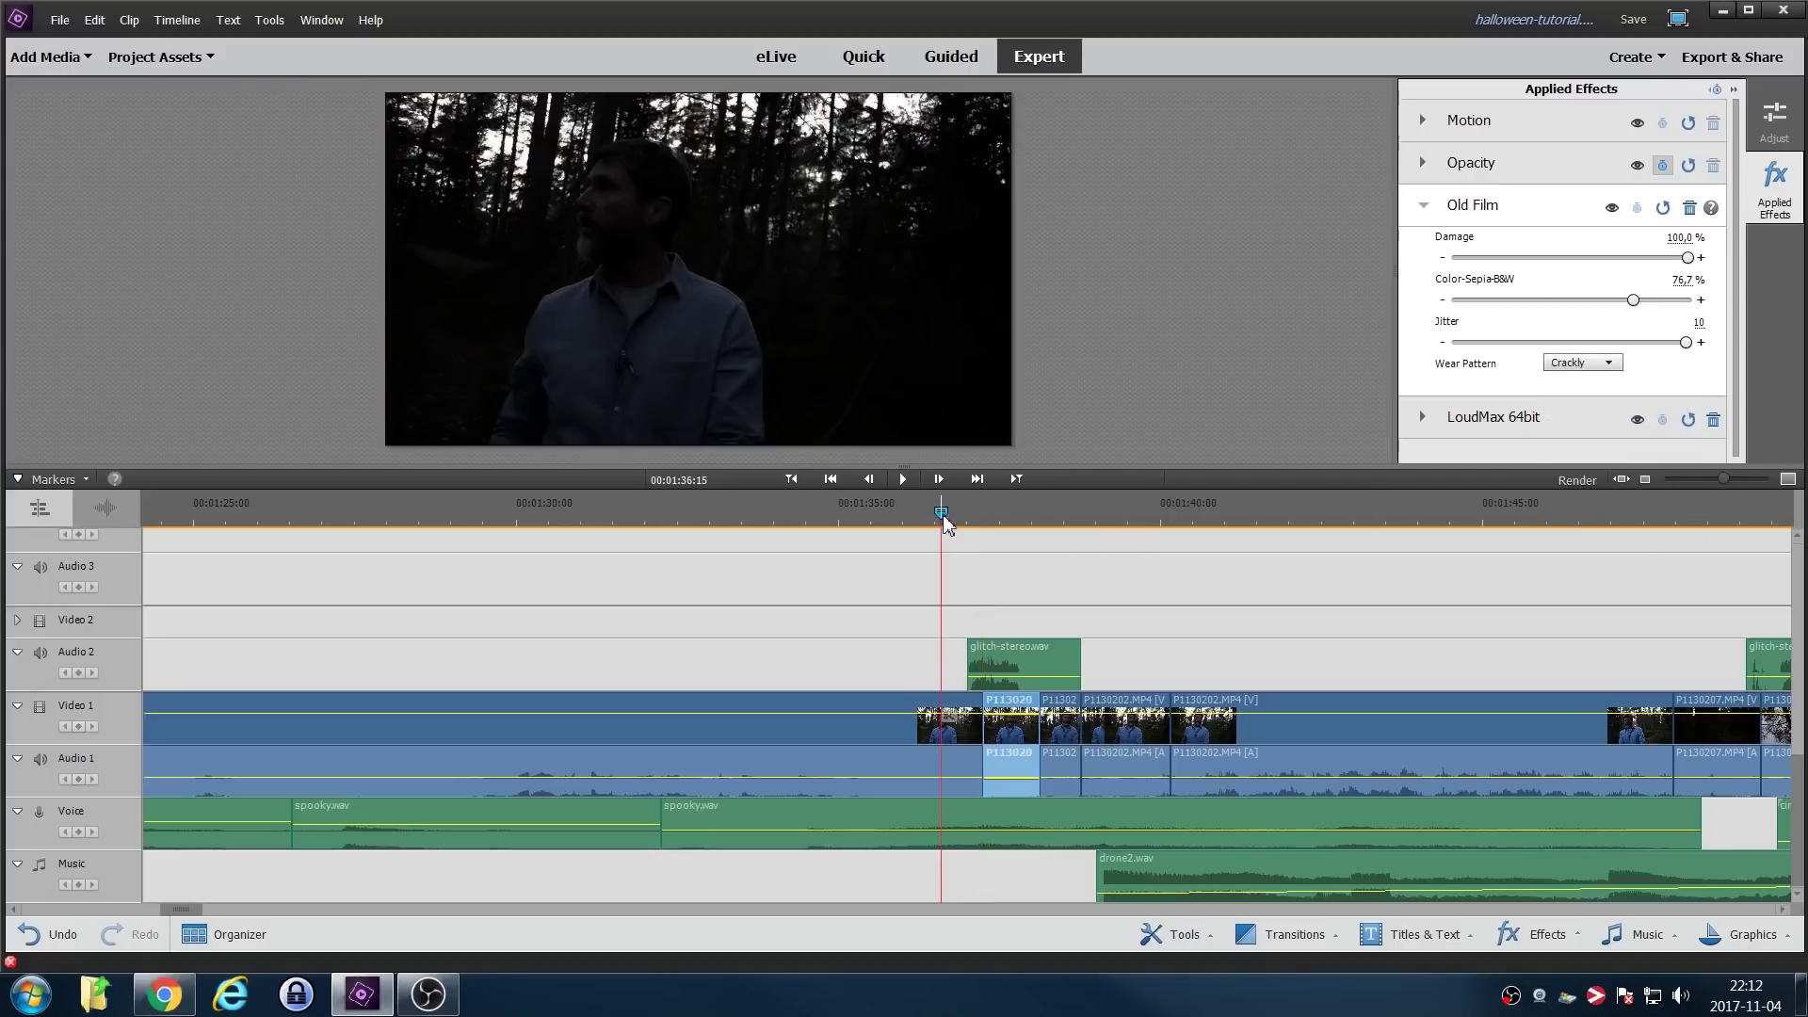
# Play the edited clip, then mute the Voice, Audio 2 and Audio 1 tracks and listen back.
pyautogui.press('space')
pyautogui.press('space')
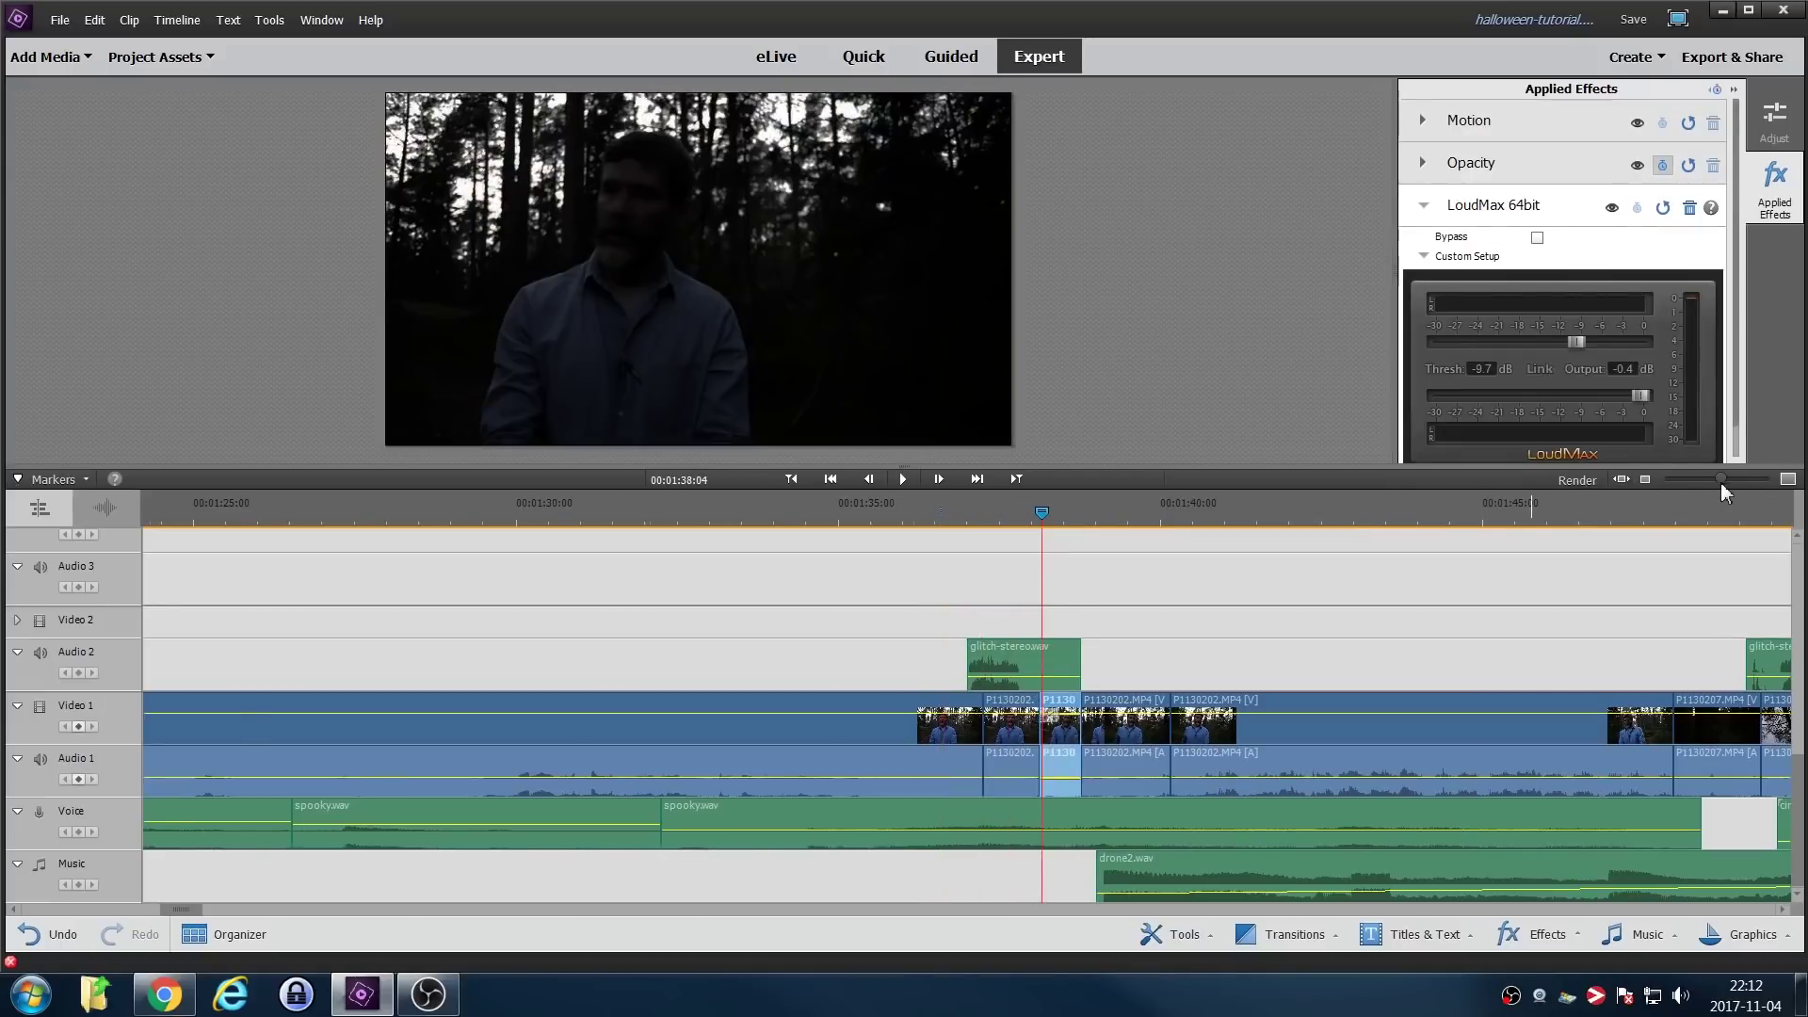
pyautogui.moveTo(1724, 479); pyautogui.dragTo(1720, 480)
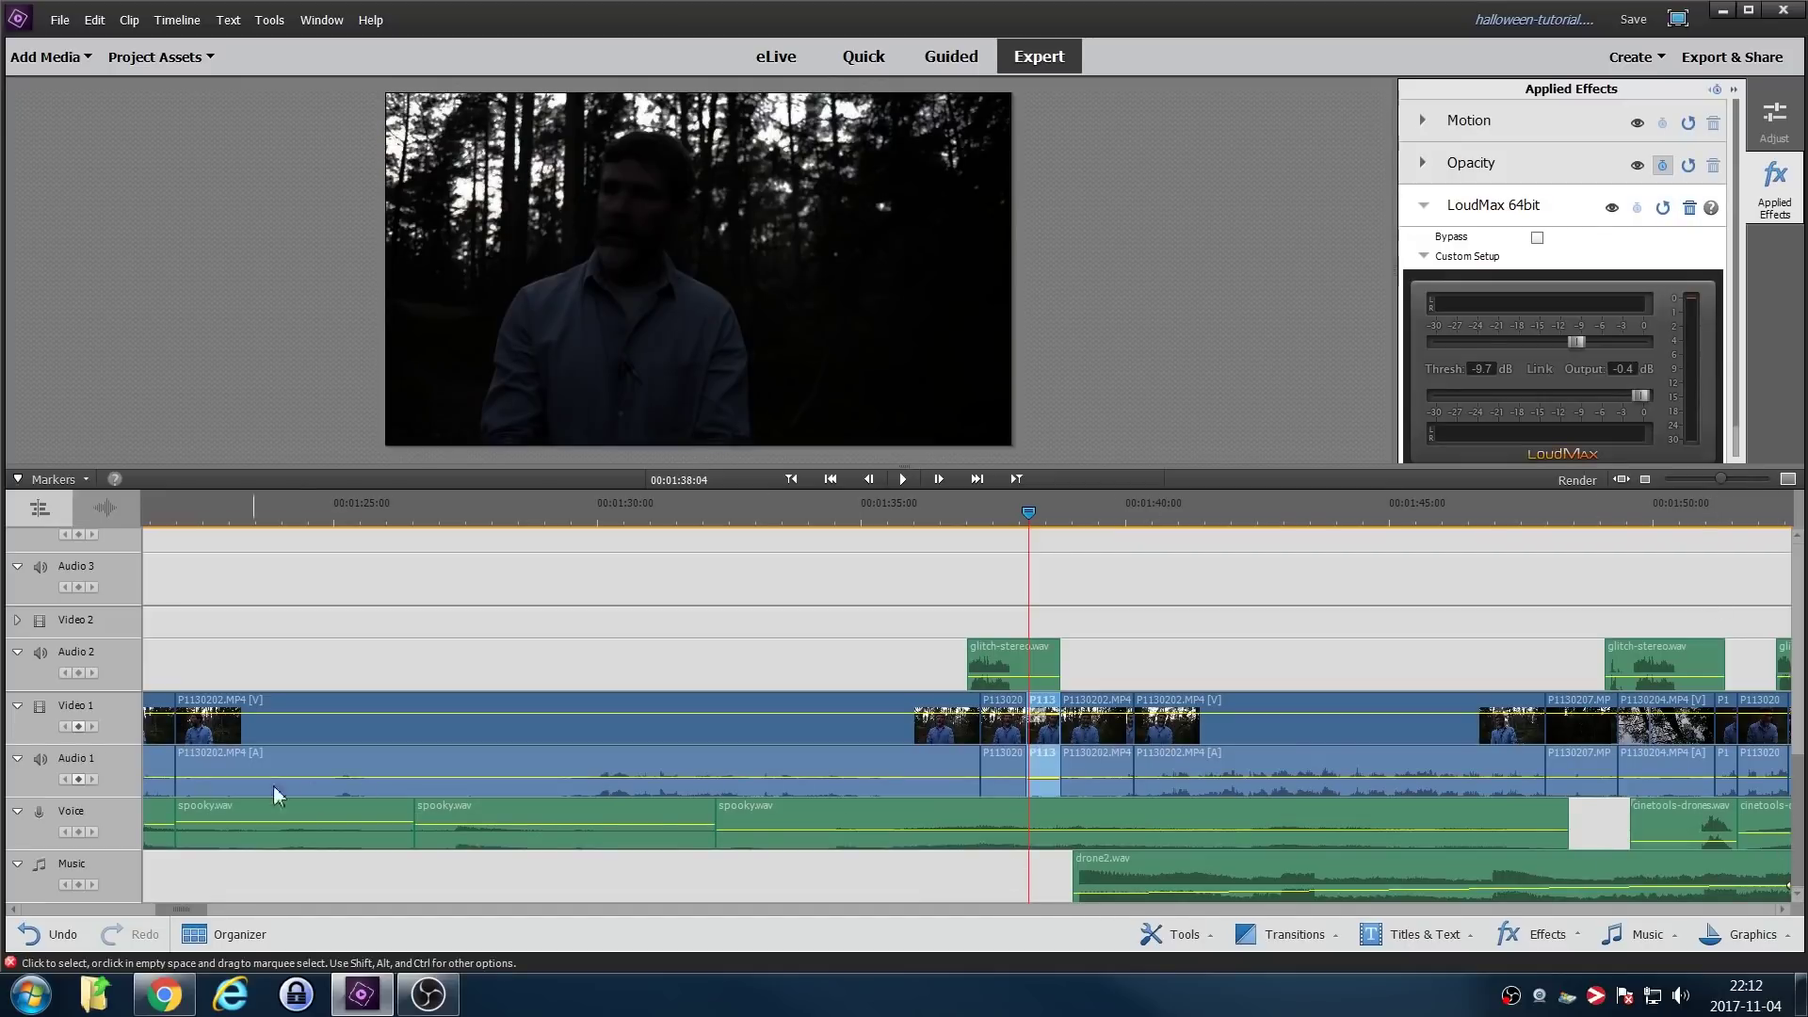
pyautogui.click(40, 811)
pyautogui.click(39, 651)
pyautogui.press('space')
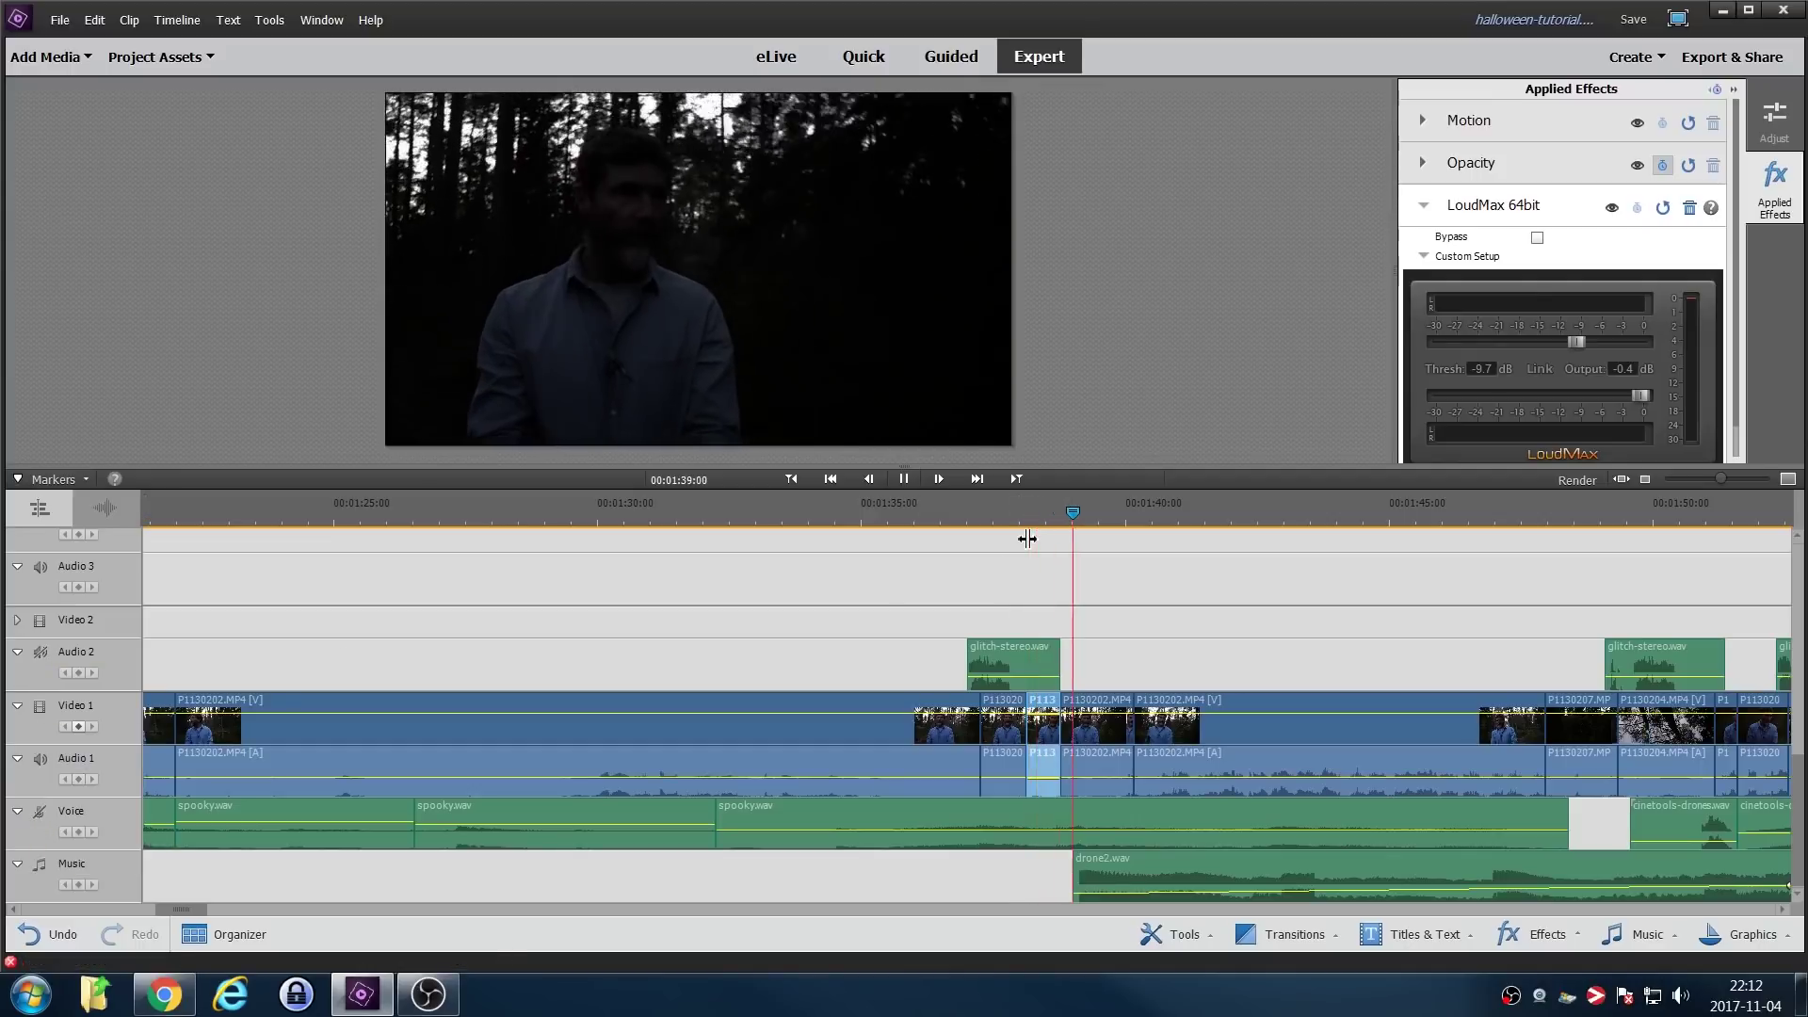
pyautogui.click(42, 760)
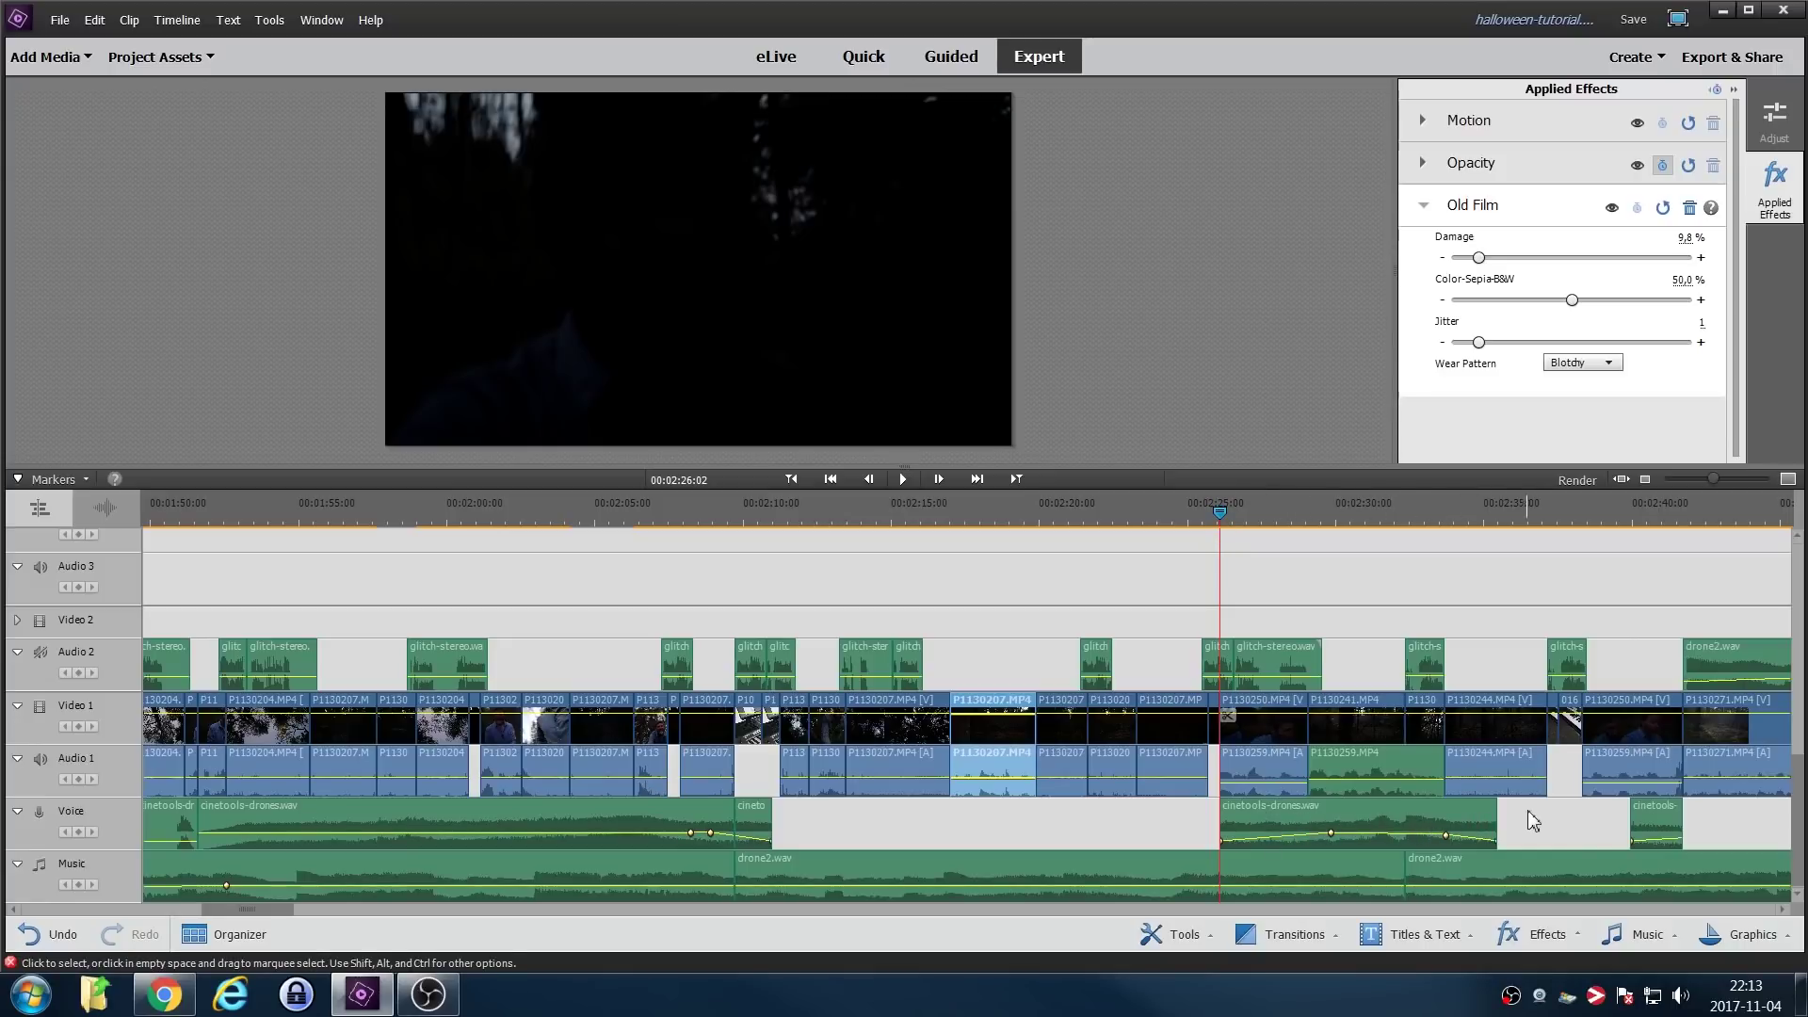
# Play the forest footage from 2:25 and mute the Voice track holding cinetools-drones.wav.
pyautogui.click(1196, 516)
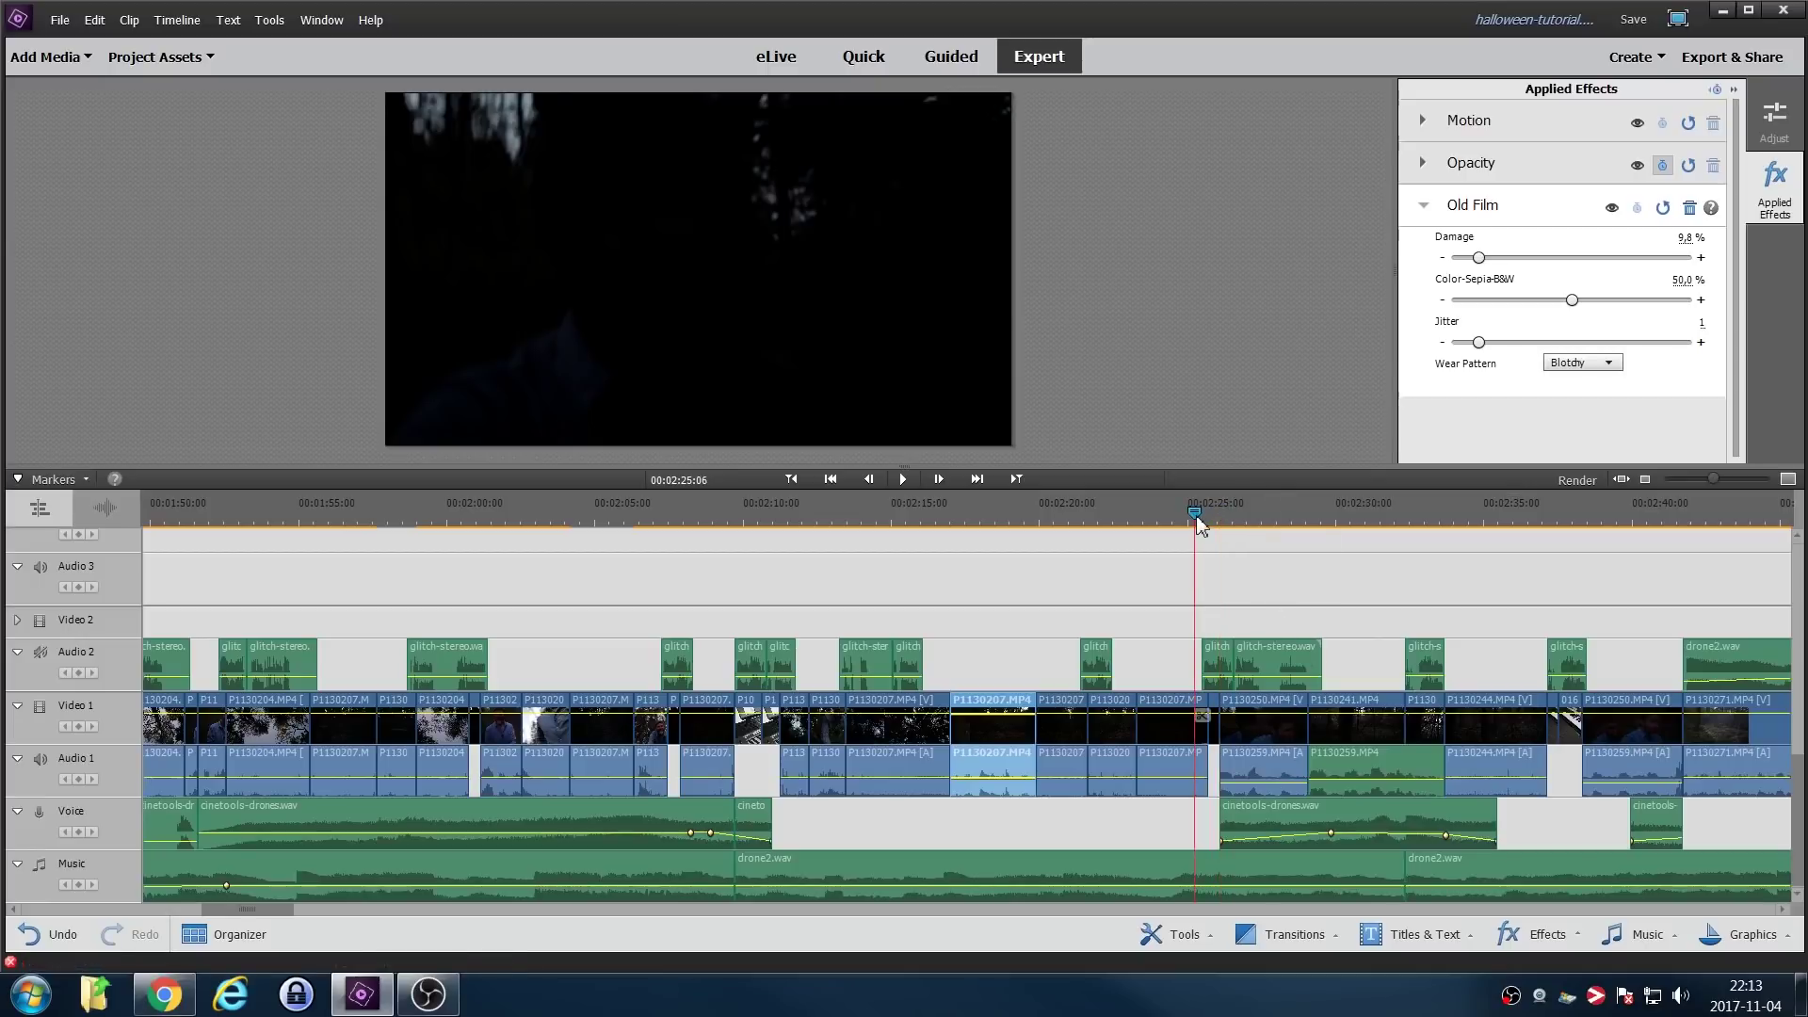
pyautogui.press('space')
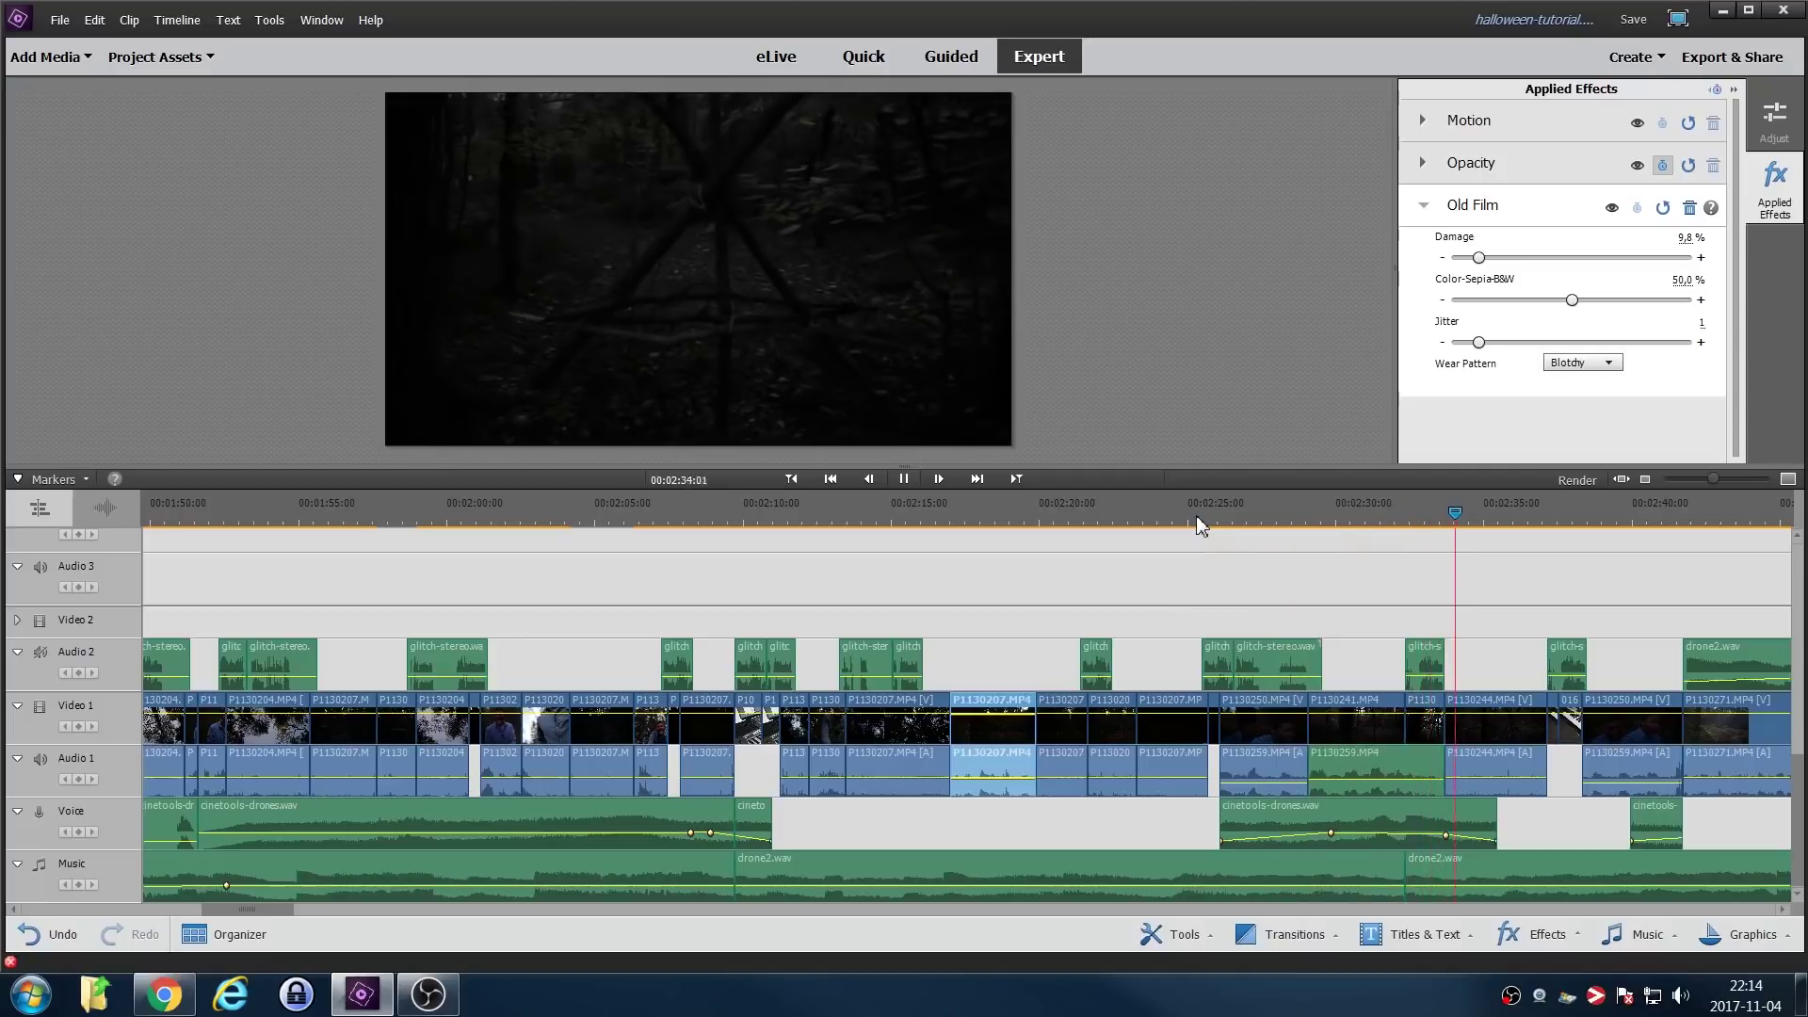
pyautogui.press('space')
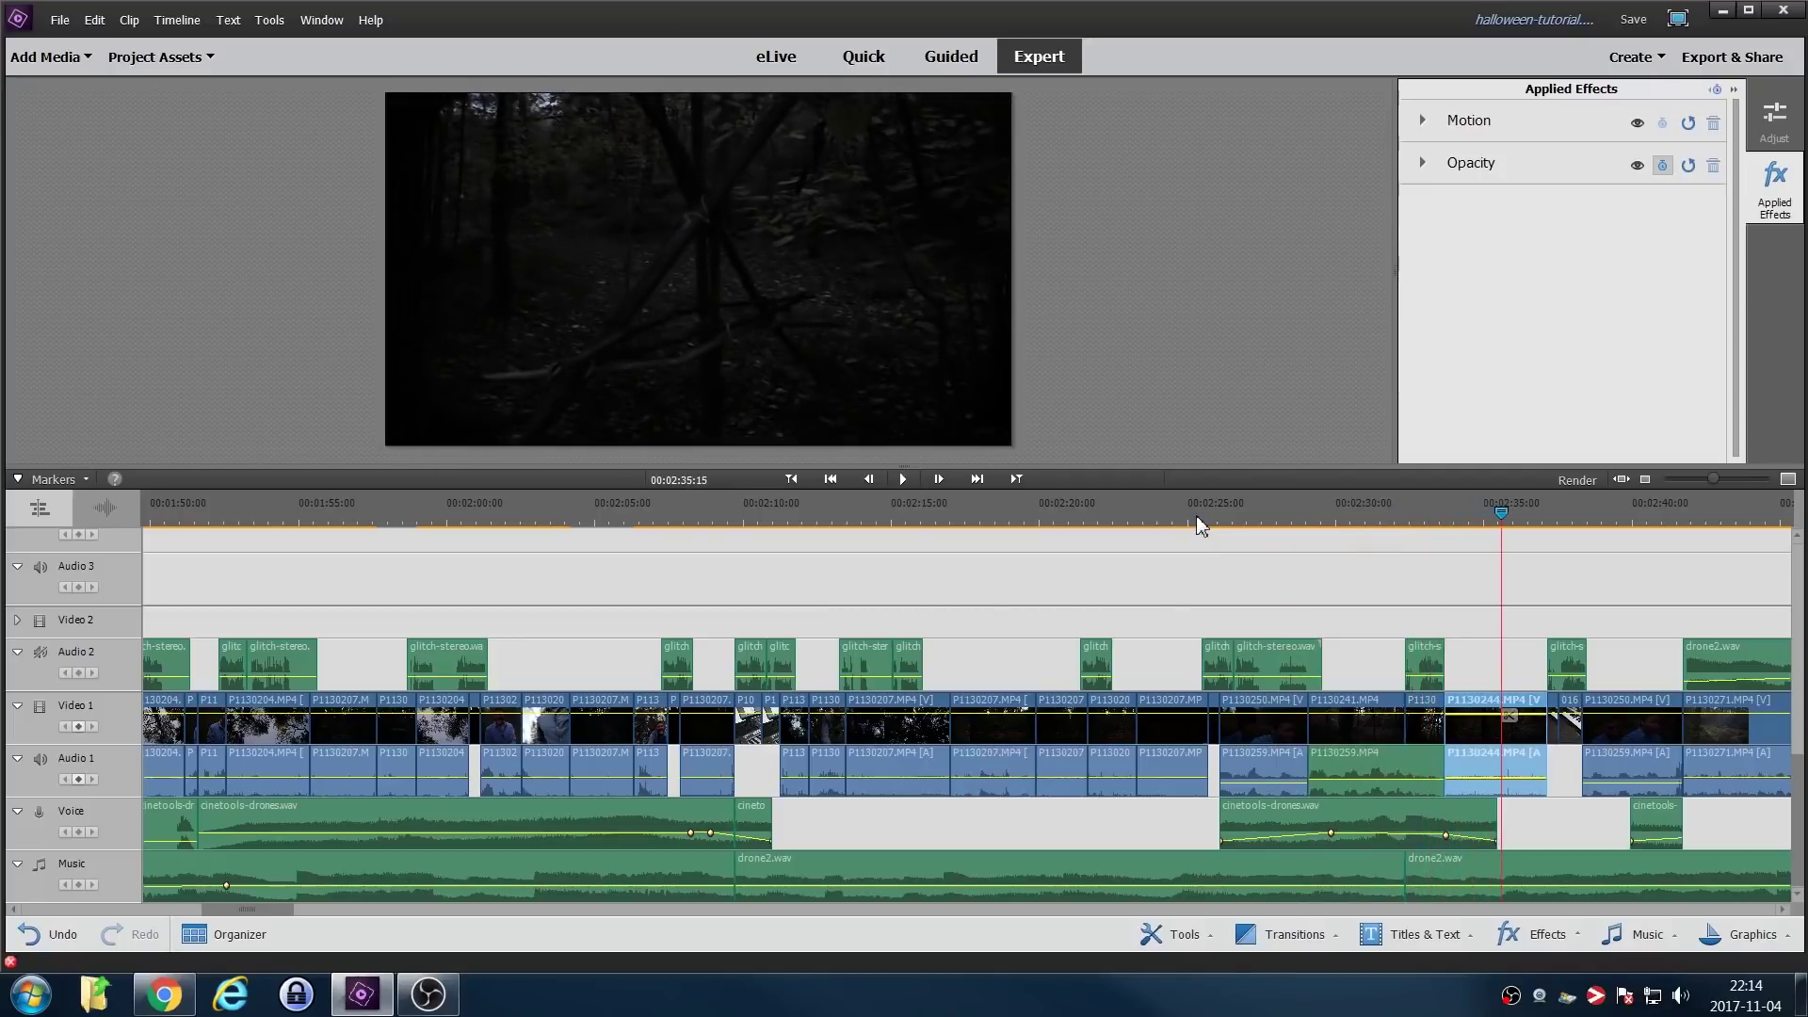
pyautogui.click(1300, 824)
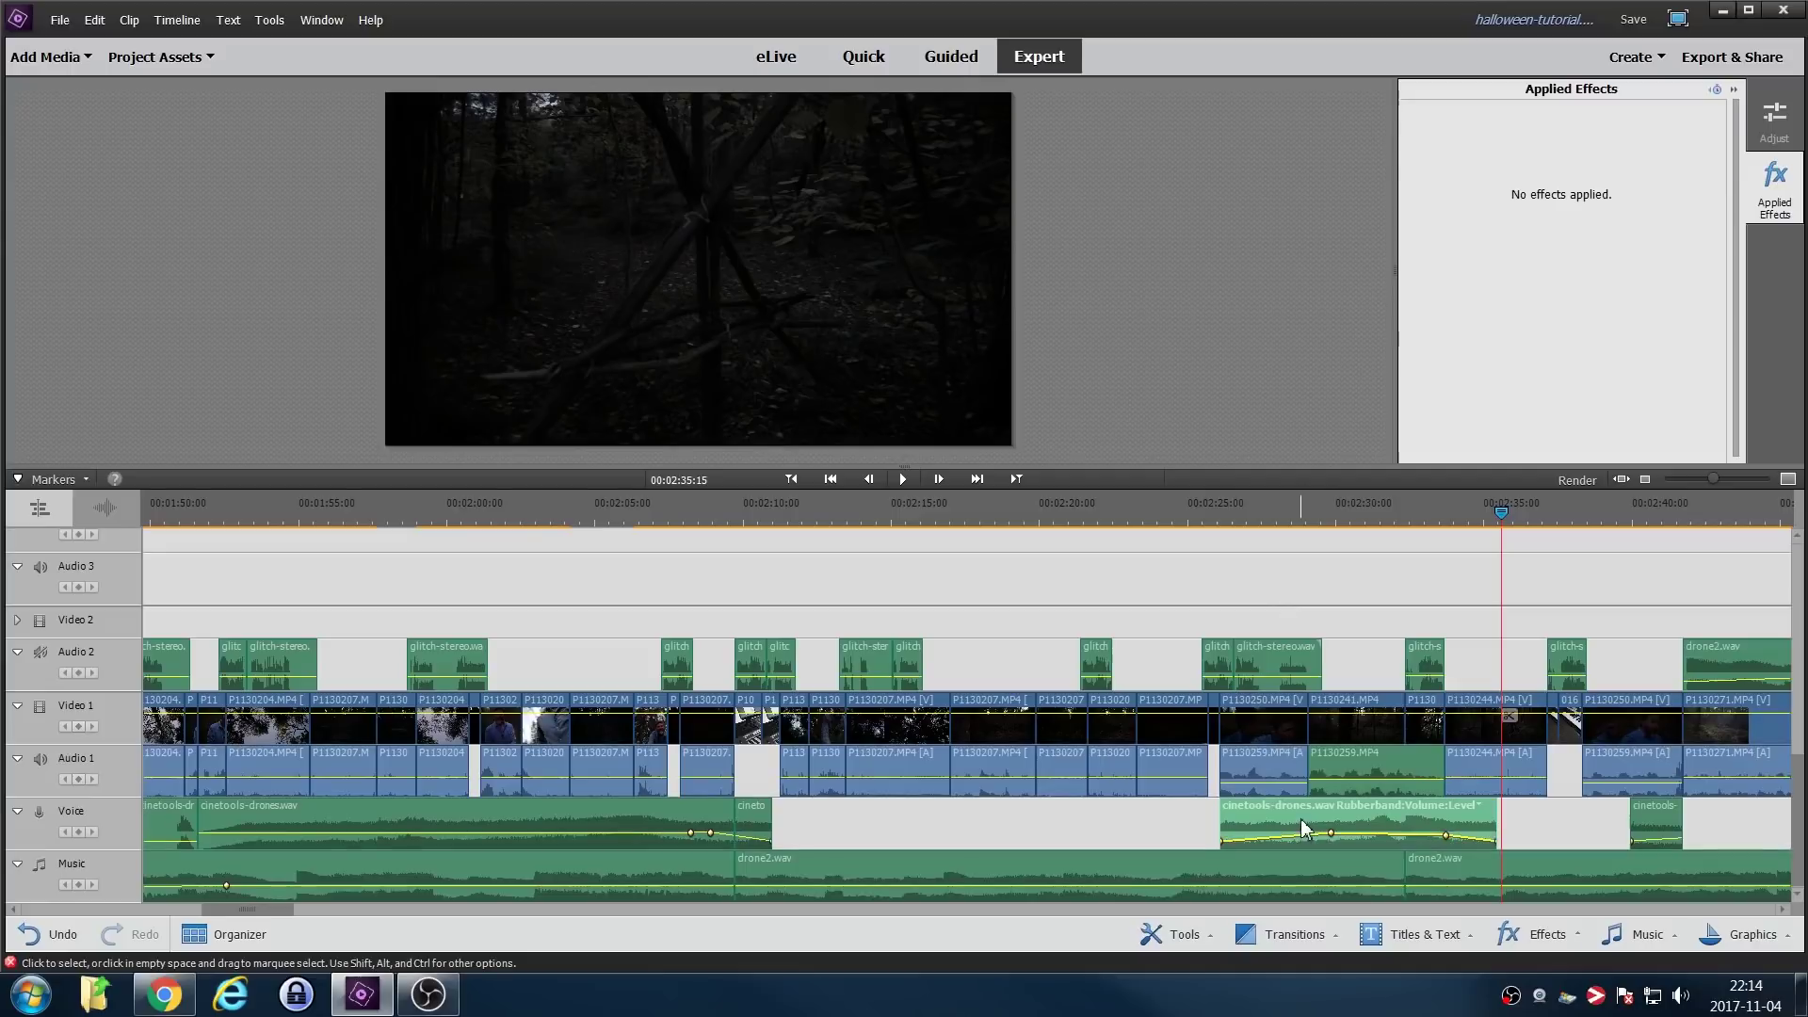
pyautogui.click(39, 816)
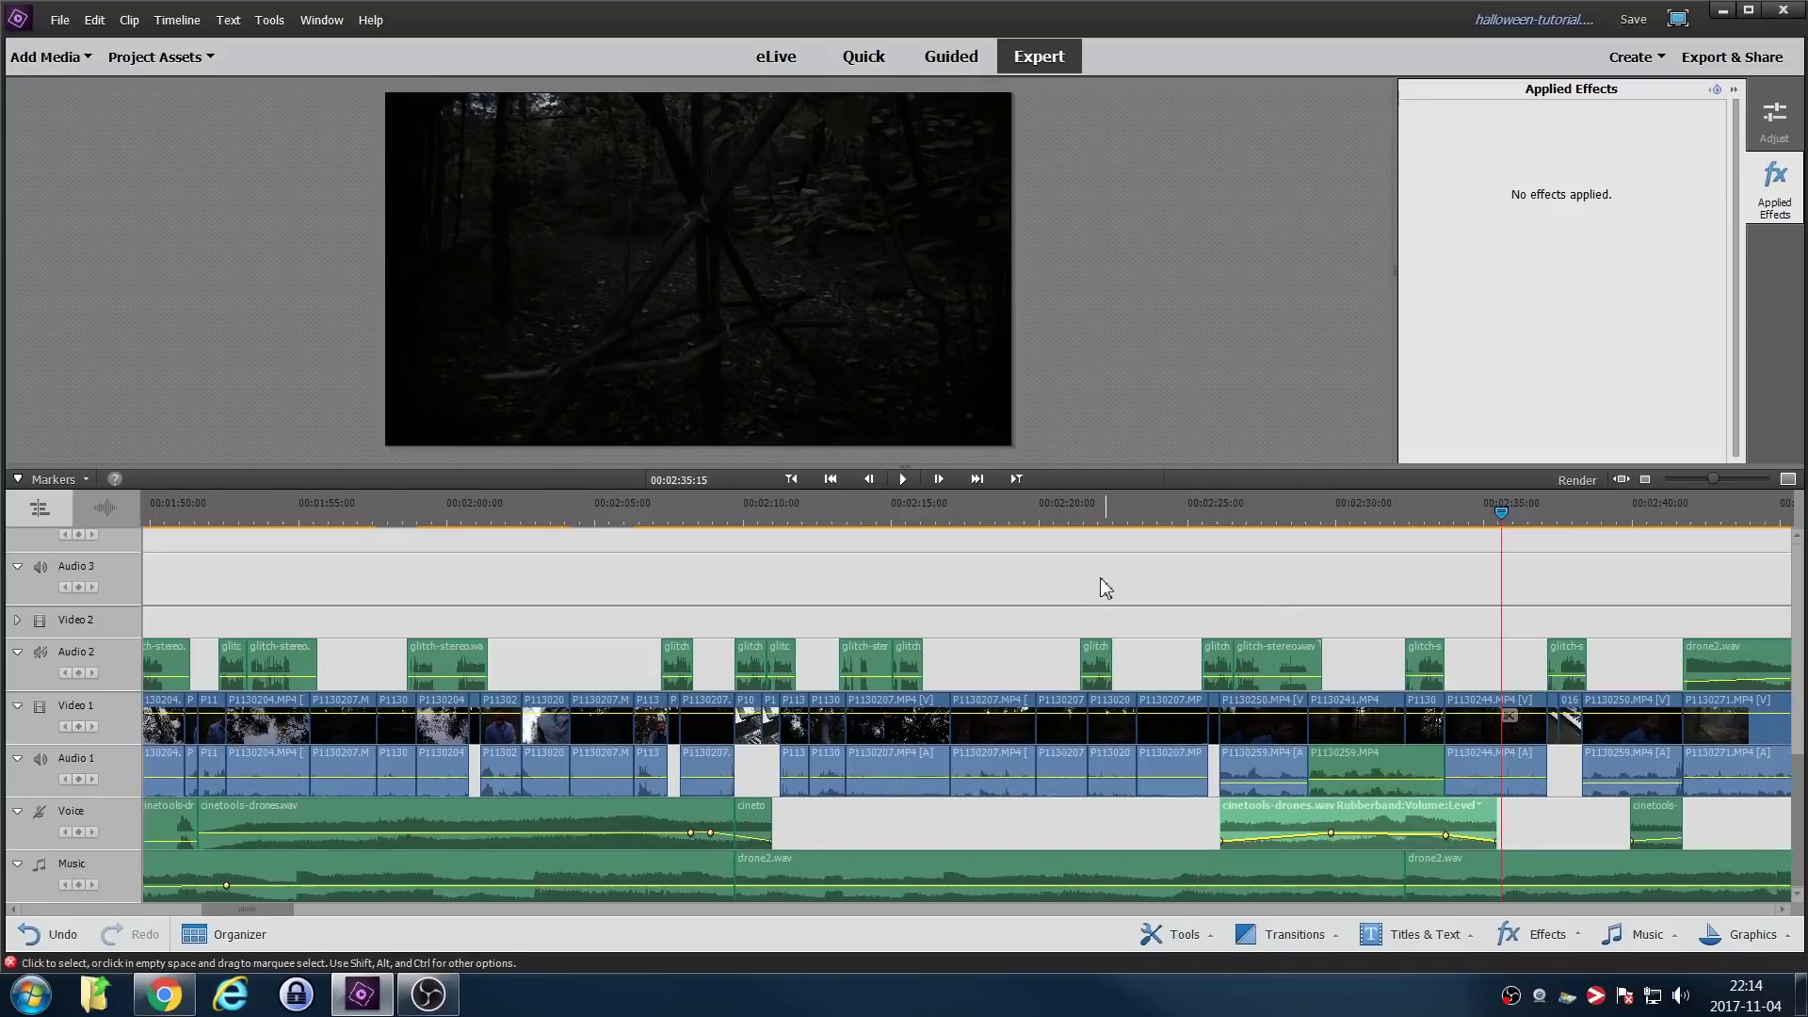
pyautogui.press('space')
# Replay the forest footage from about 2:25 and zoom the timeline out to a wider stretch.
pyautogui.press('space')
pyautogui.click(1185, 508)
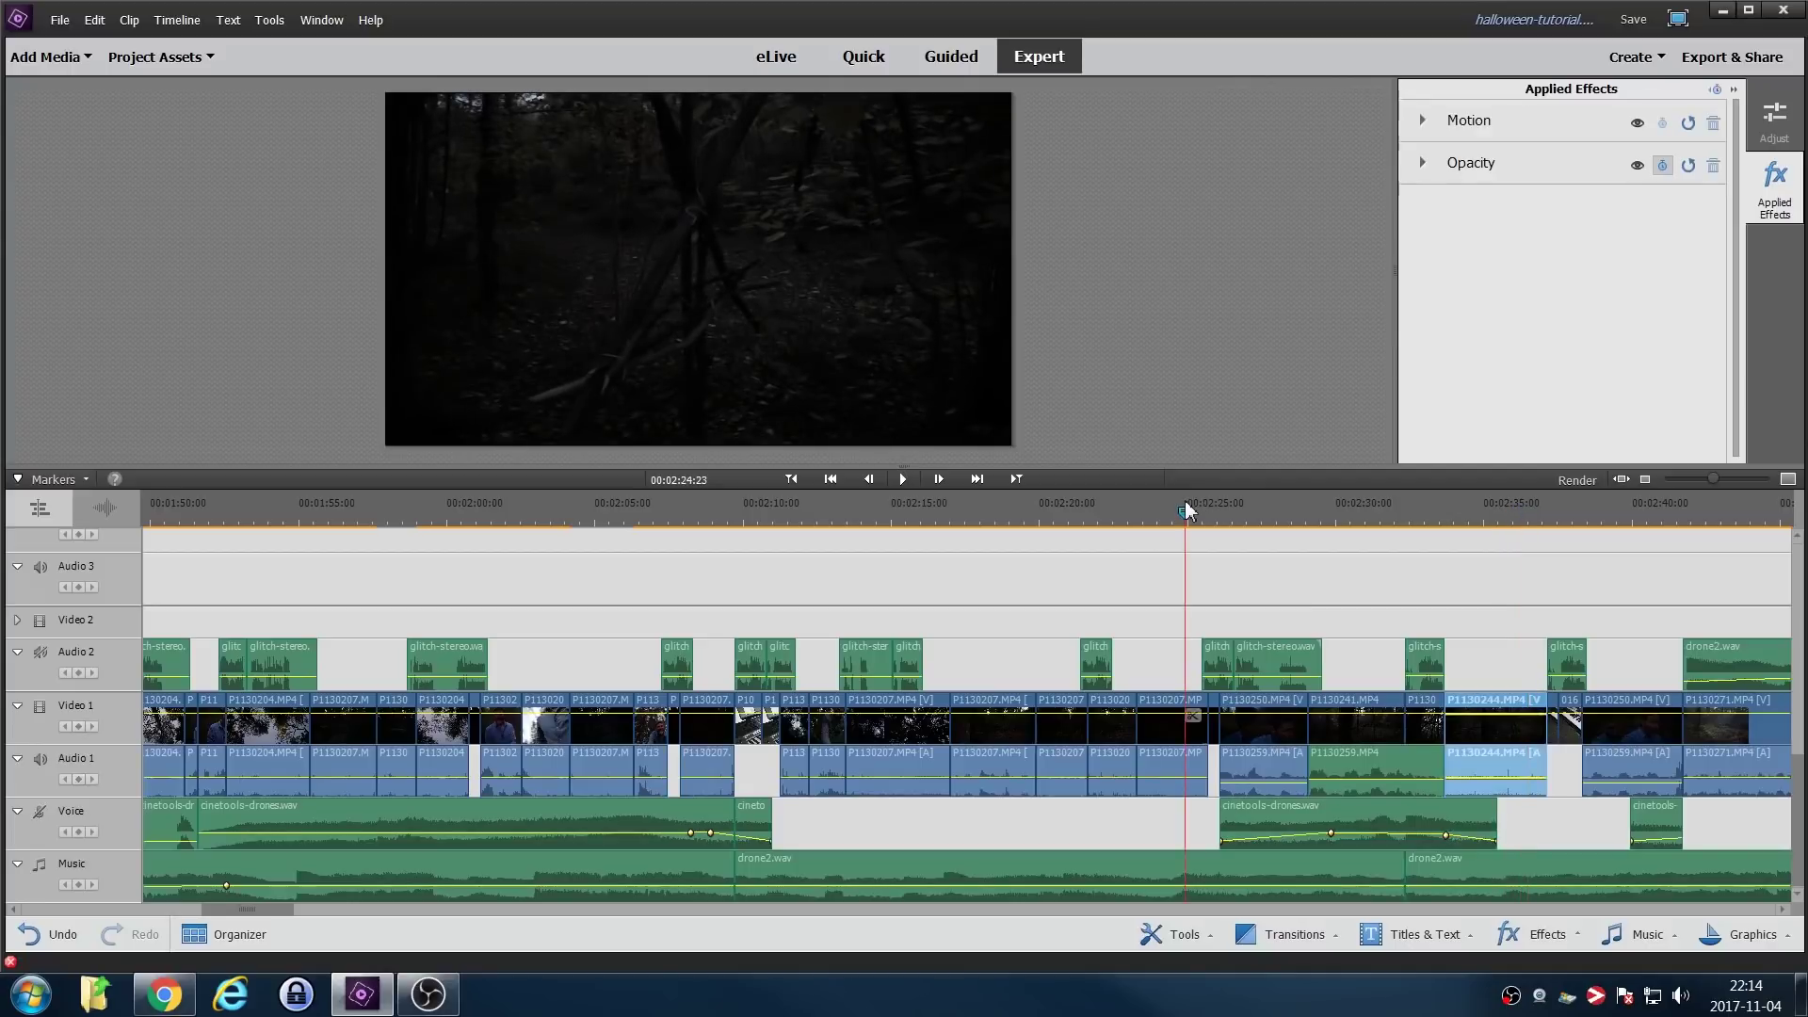
pyautogui.press('space')
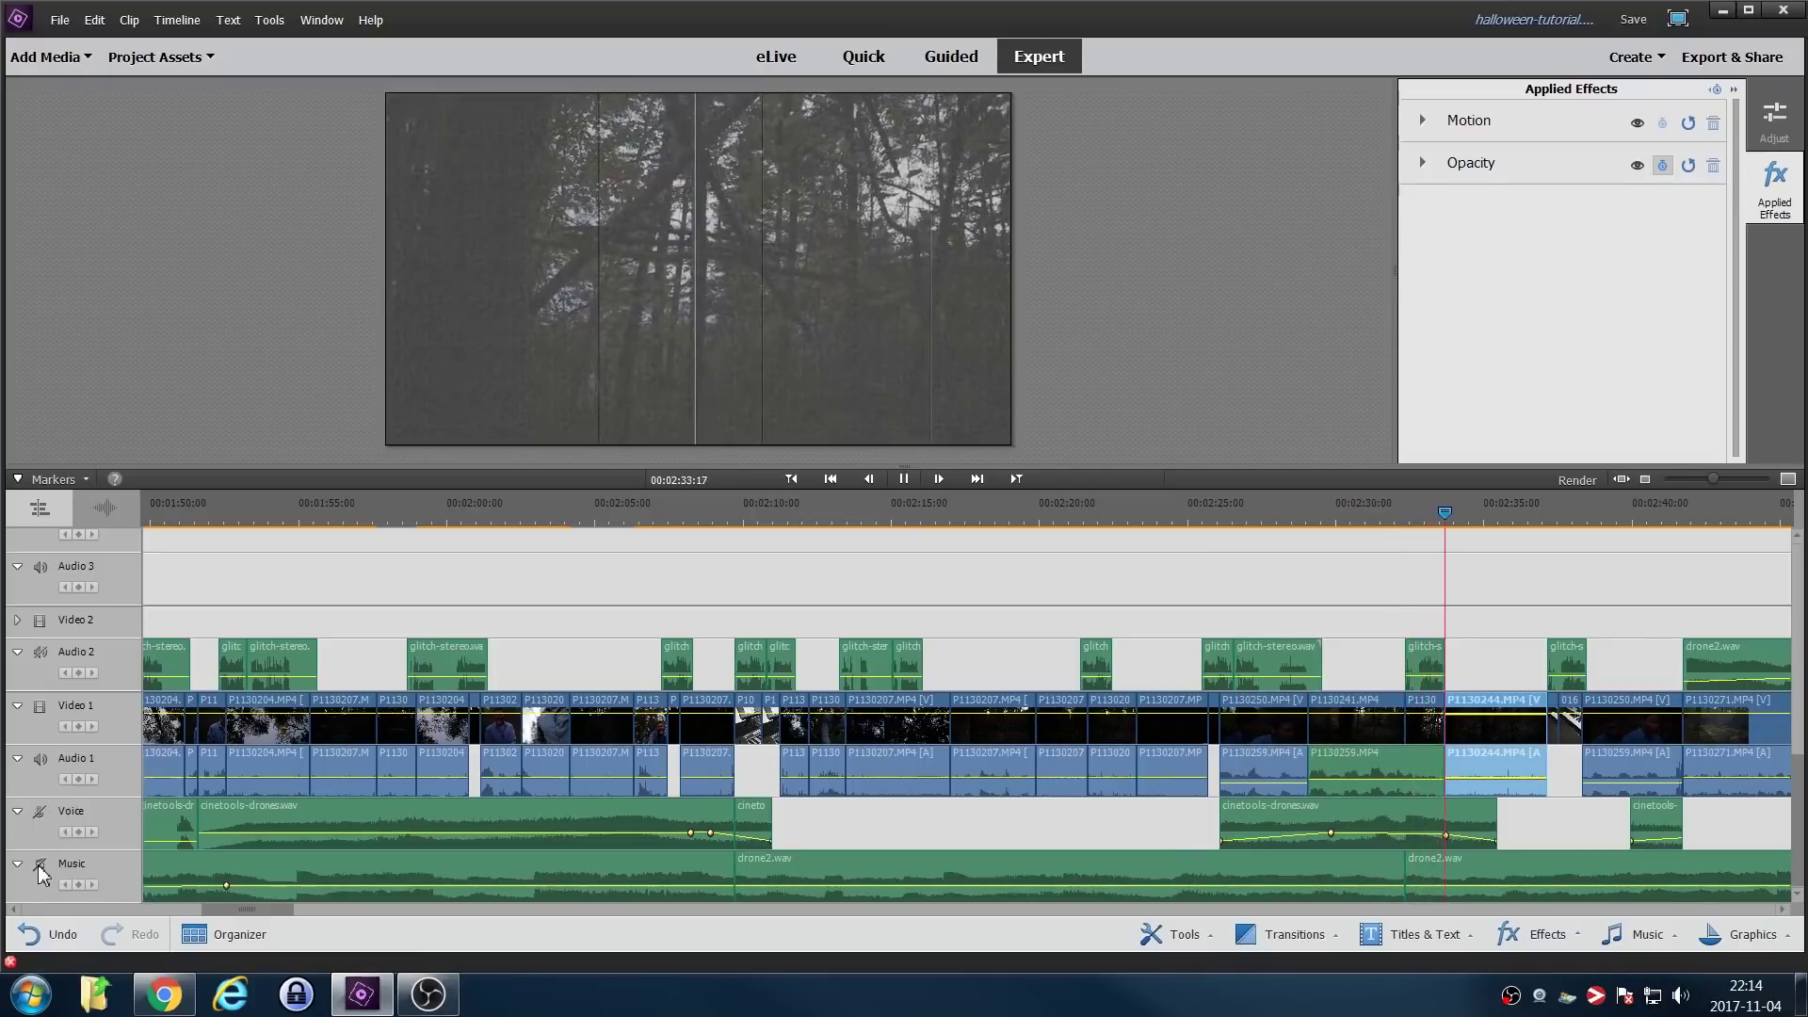
pyautogui.press('space')
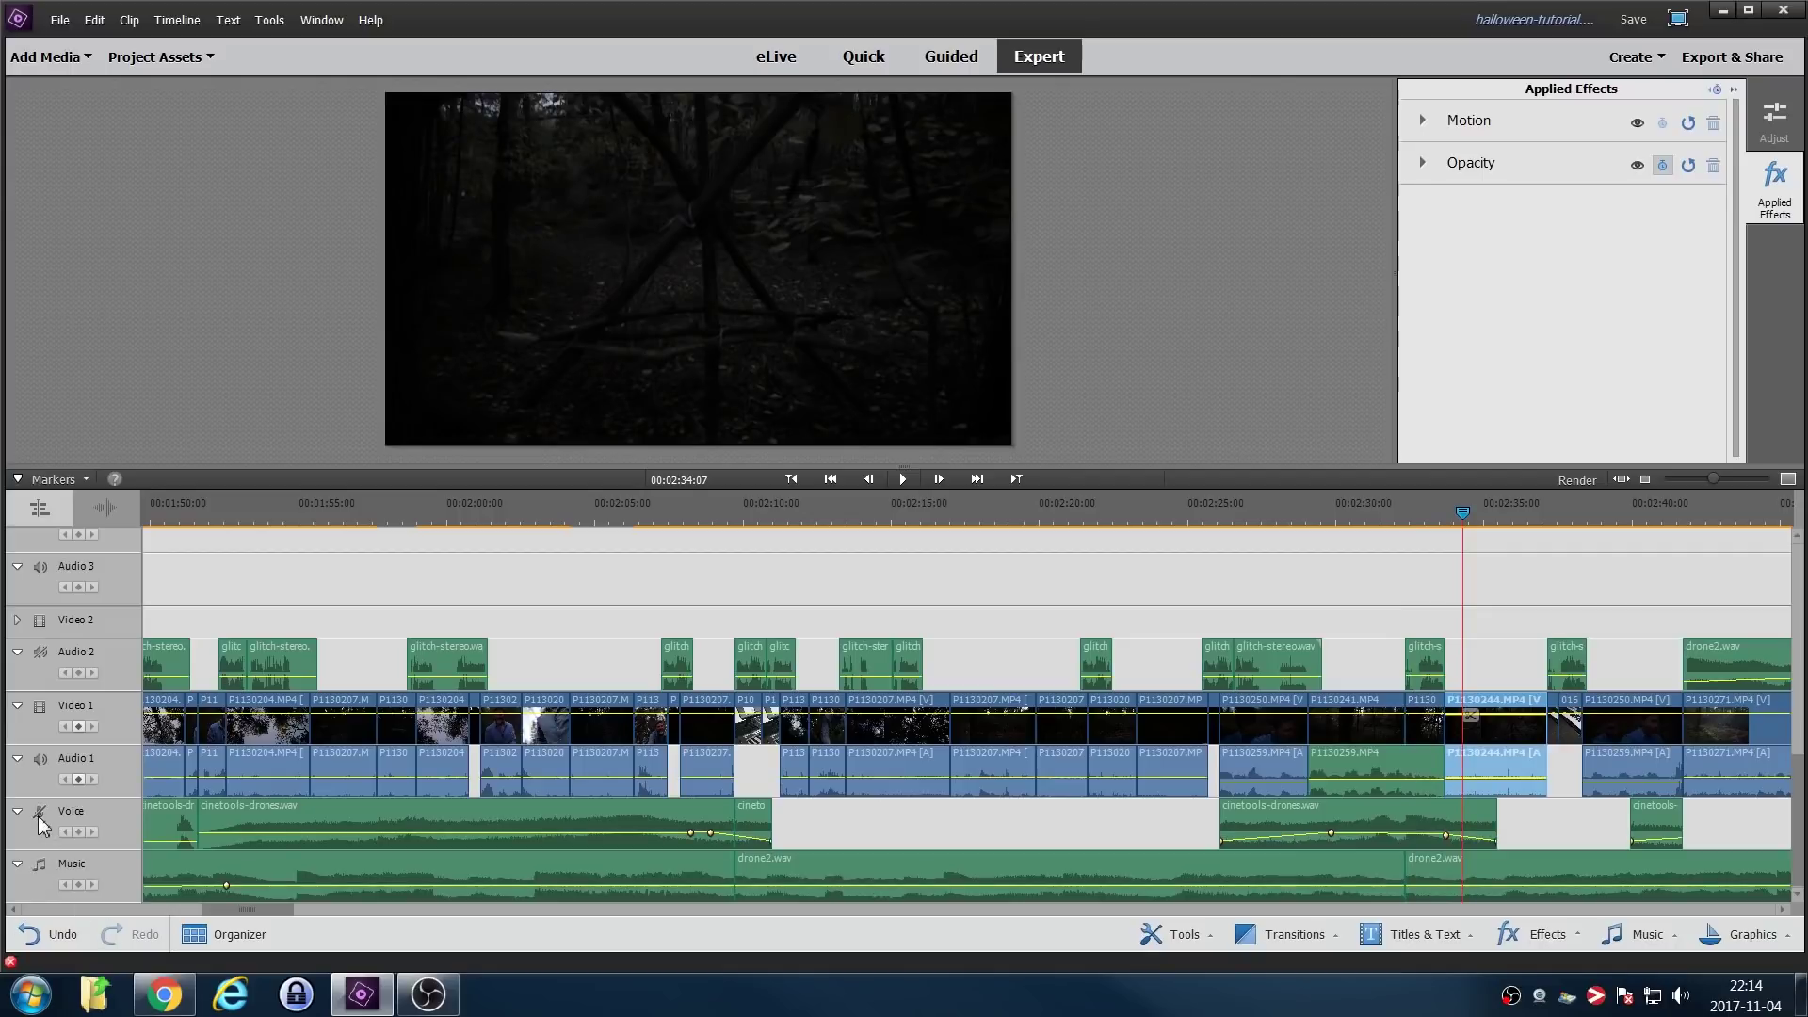
pyautogui.click(1193, 519)
pyautogui.press('space')
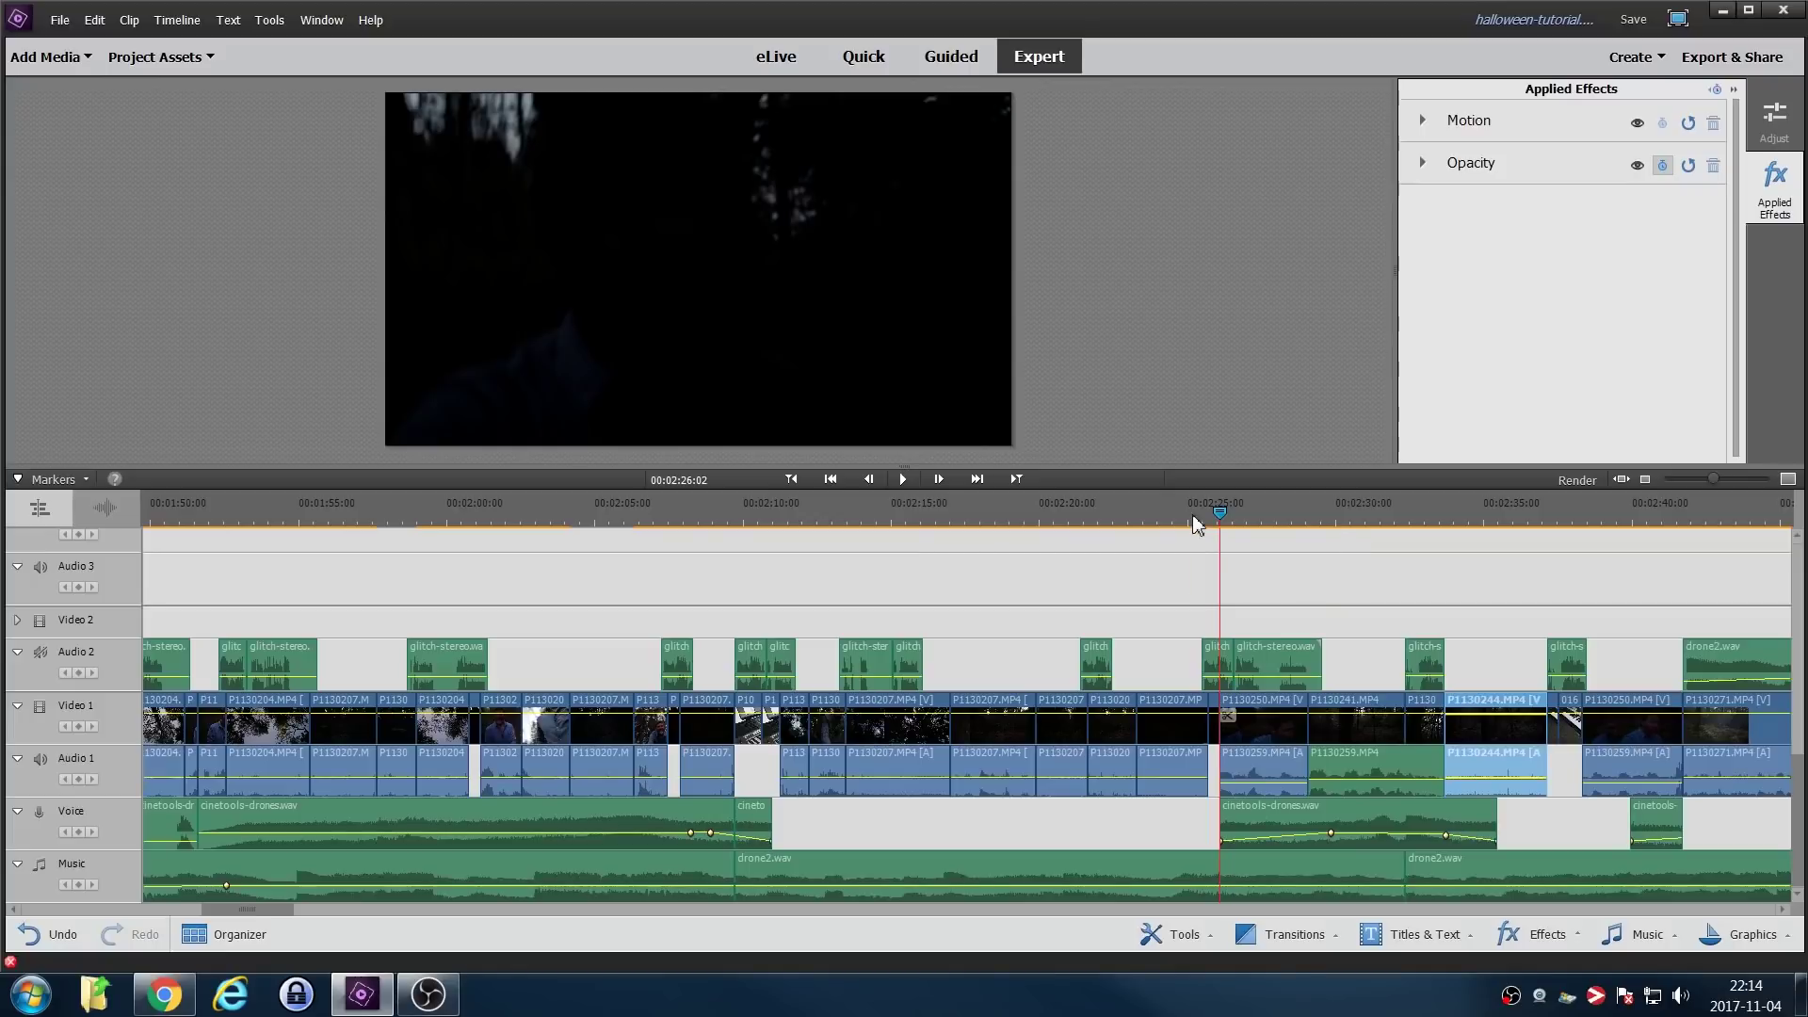
pyautogui.moveTo(1712, 477); pyautogui.dragTo(1703, 477)
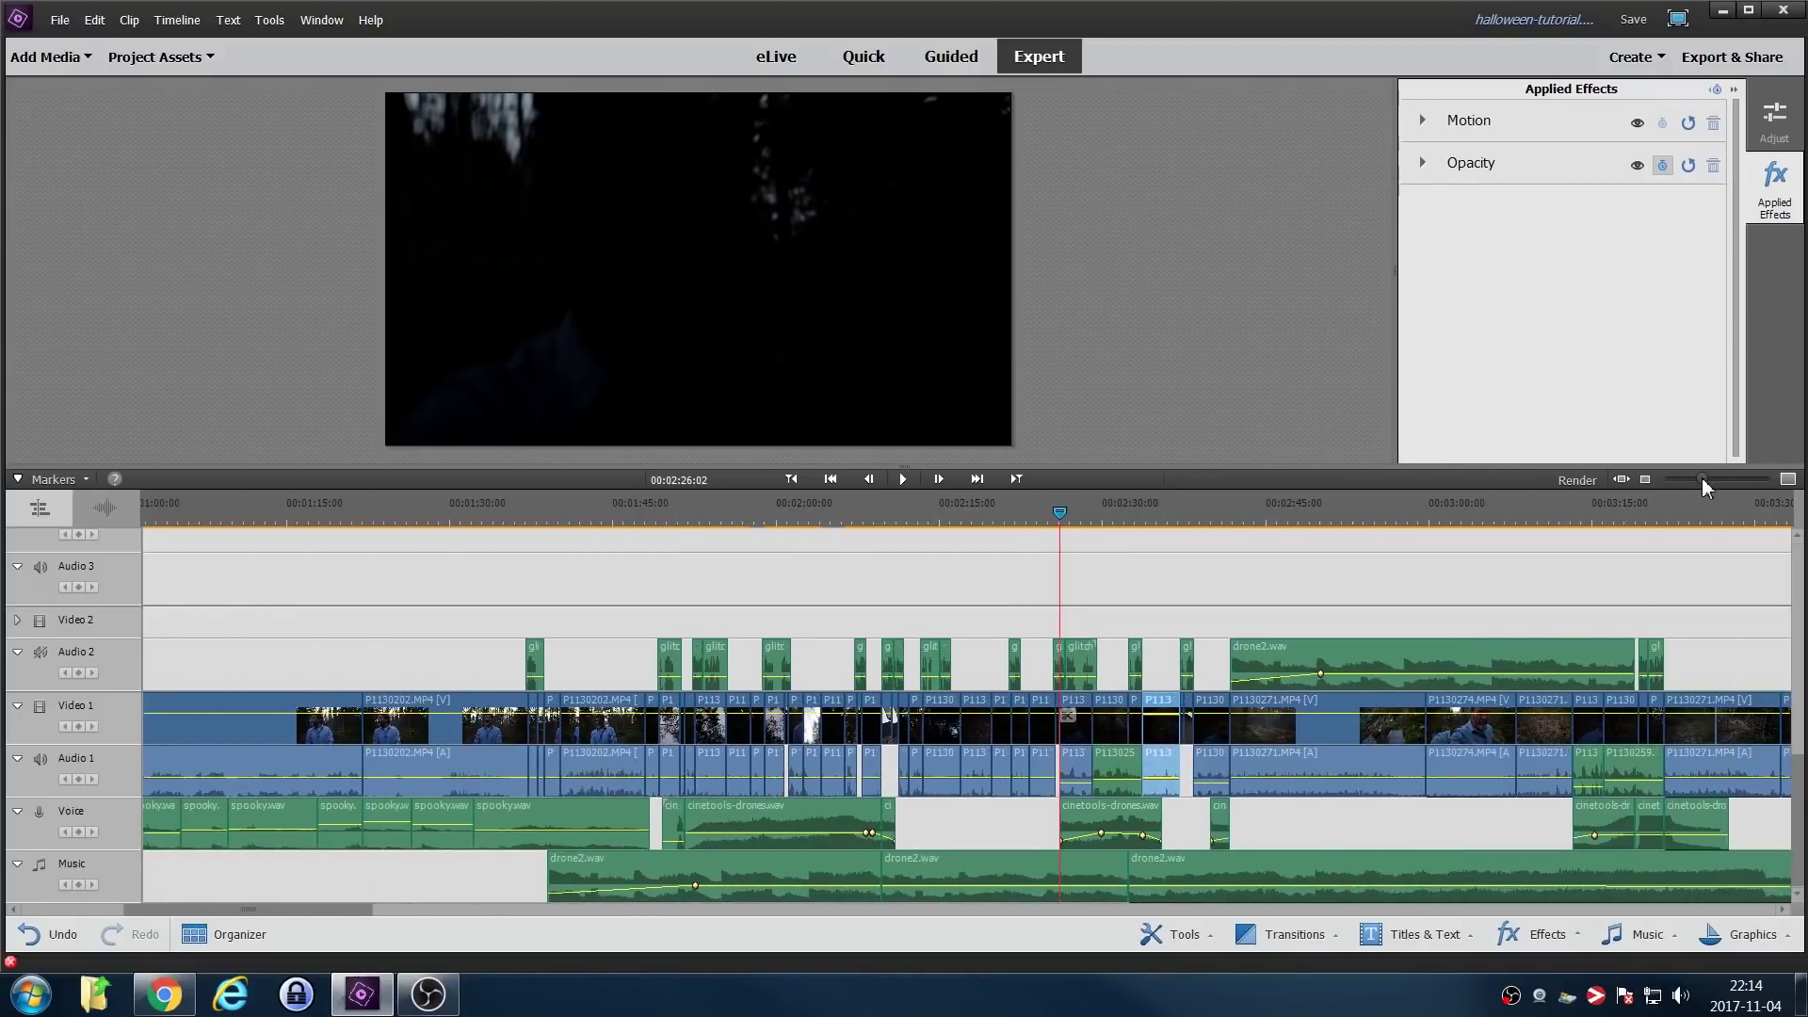
# Play the project from about 3:07.
pyautogui.click(1514, 514)
pyautogui.press('space')
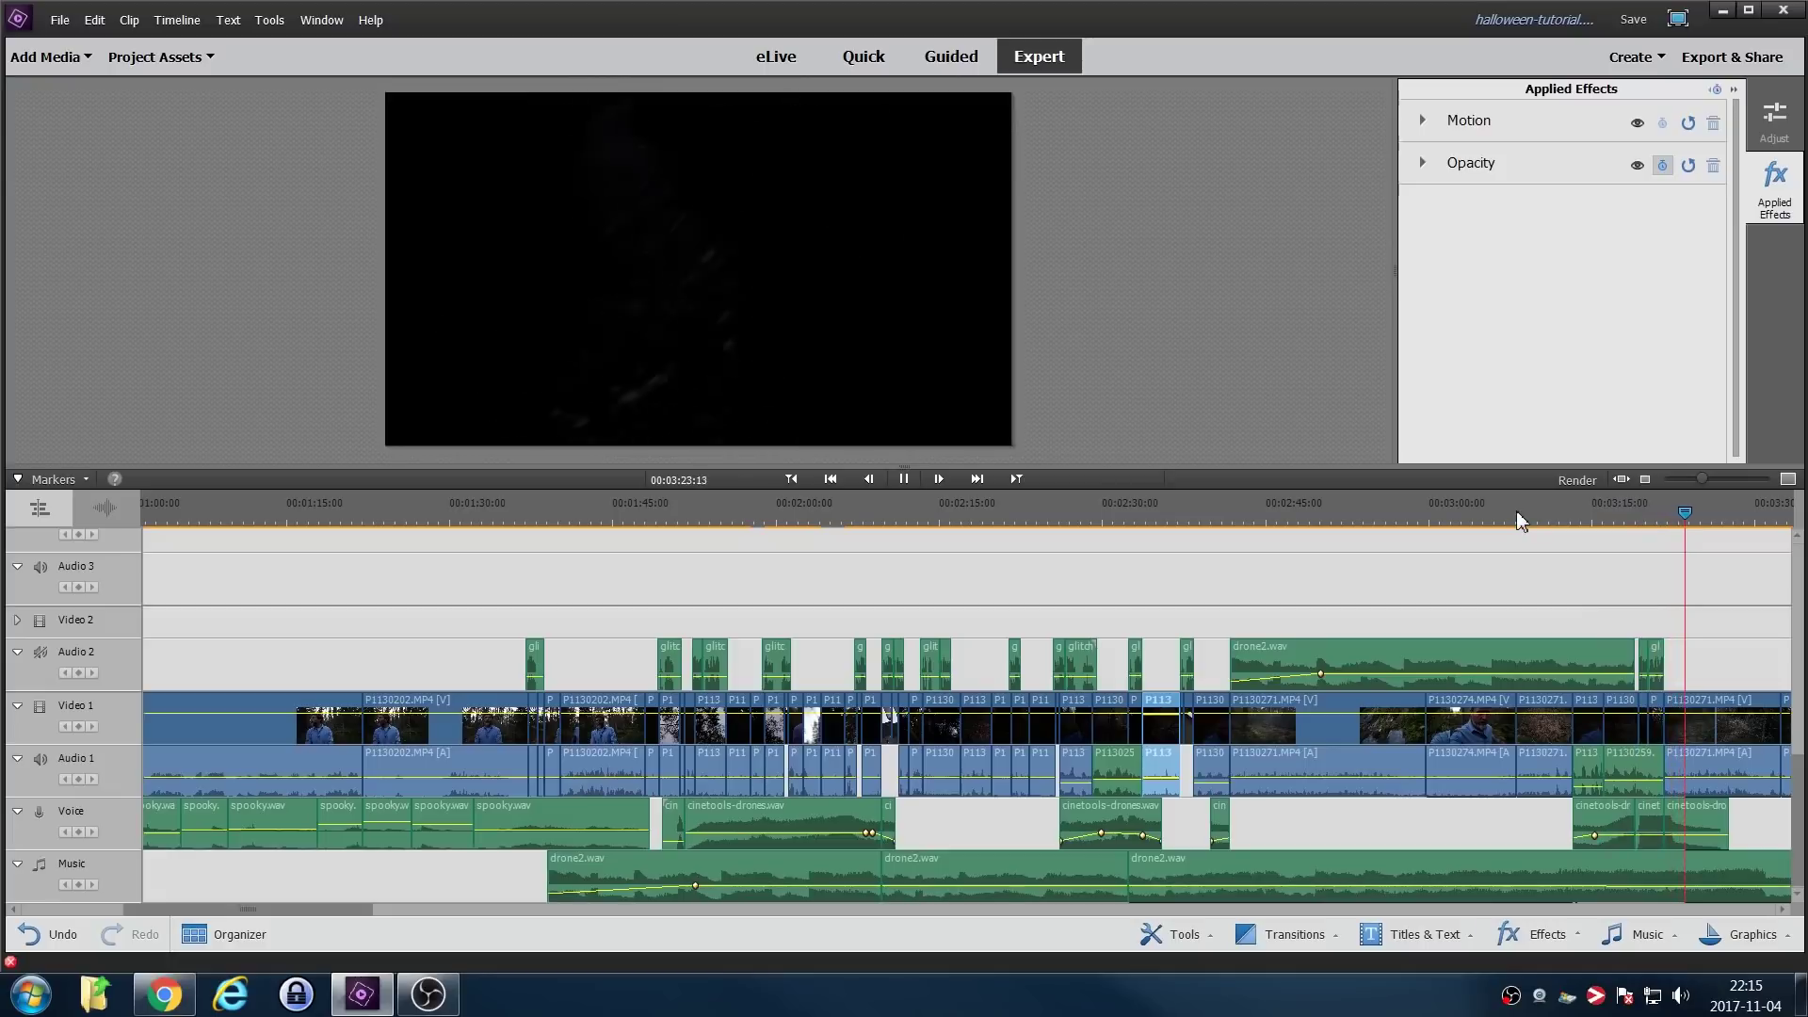
pyautogui.press('space')
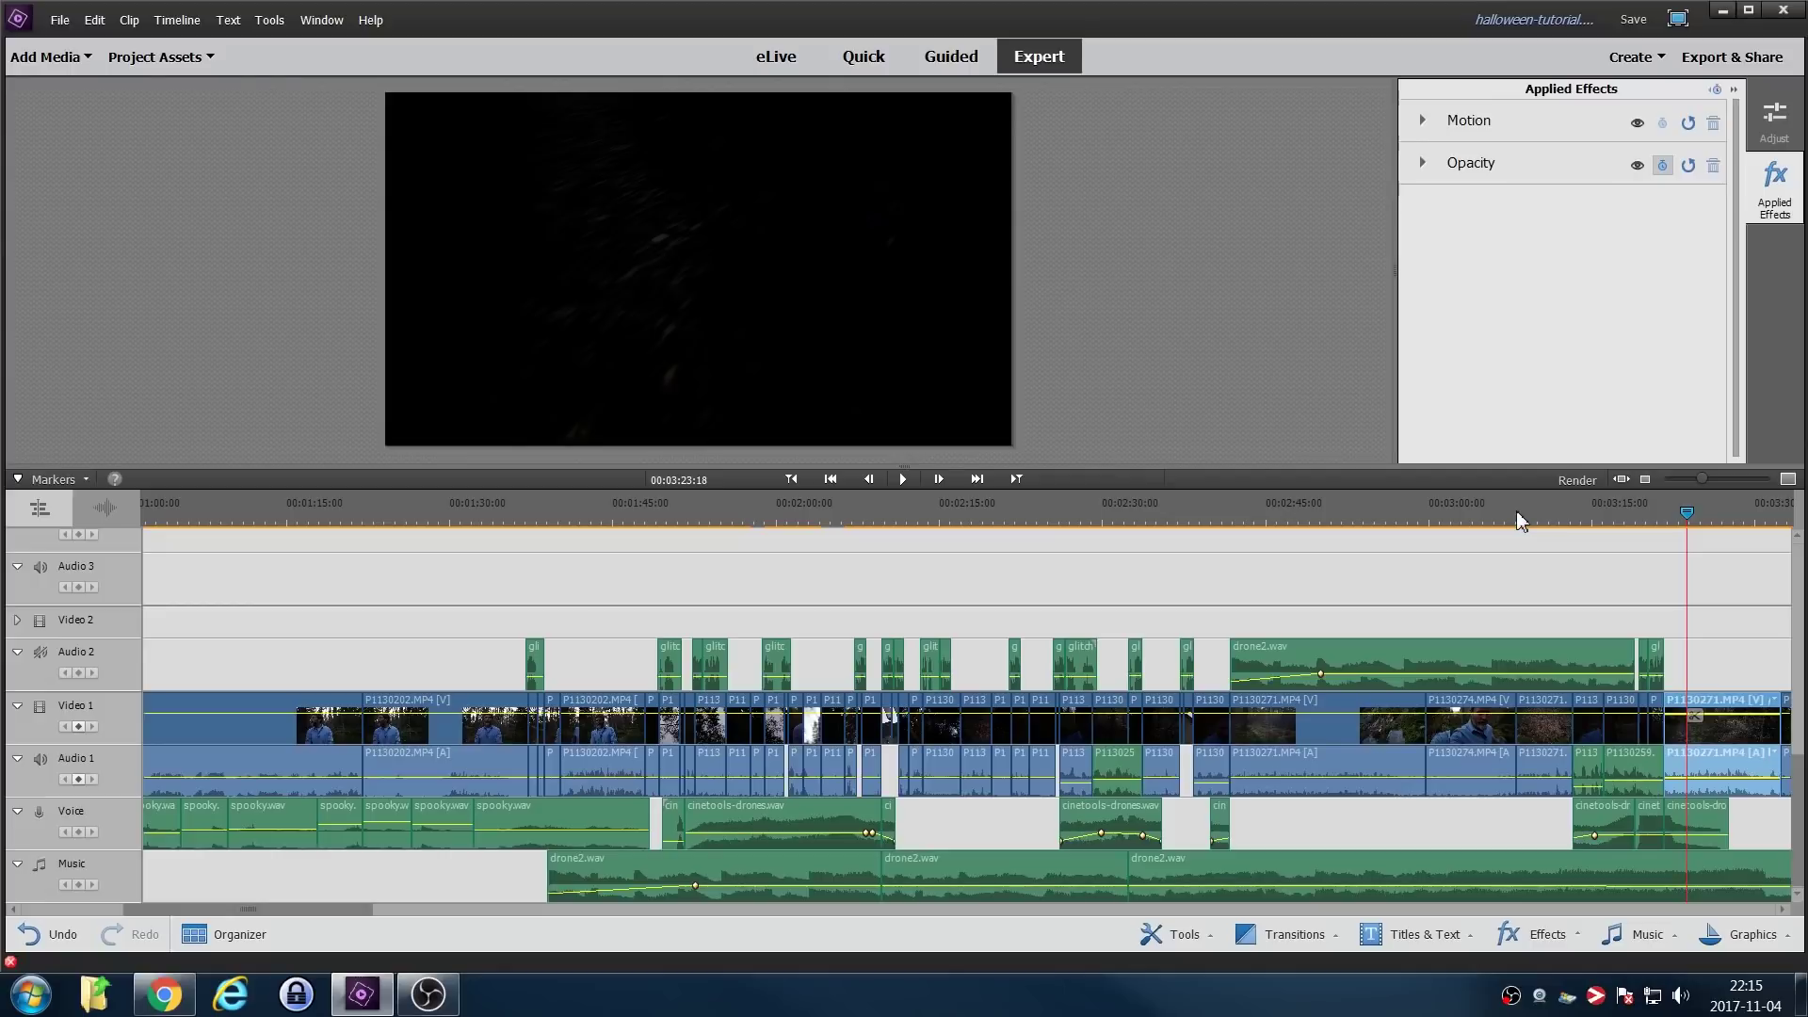
# Snap the playhead to the forest clip's start at 1:22, play it, and zoom in around it.
pyautogui.click(1276, 515)
pyautogui.press('pageup')
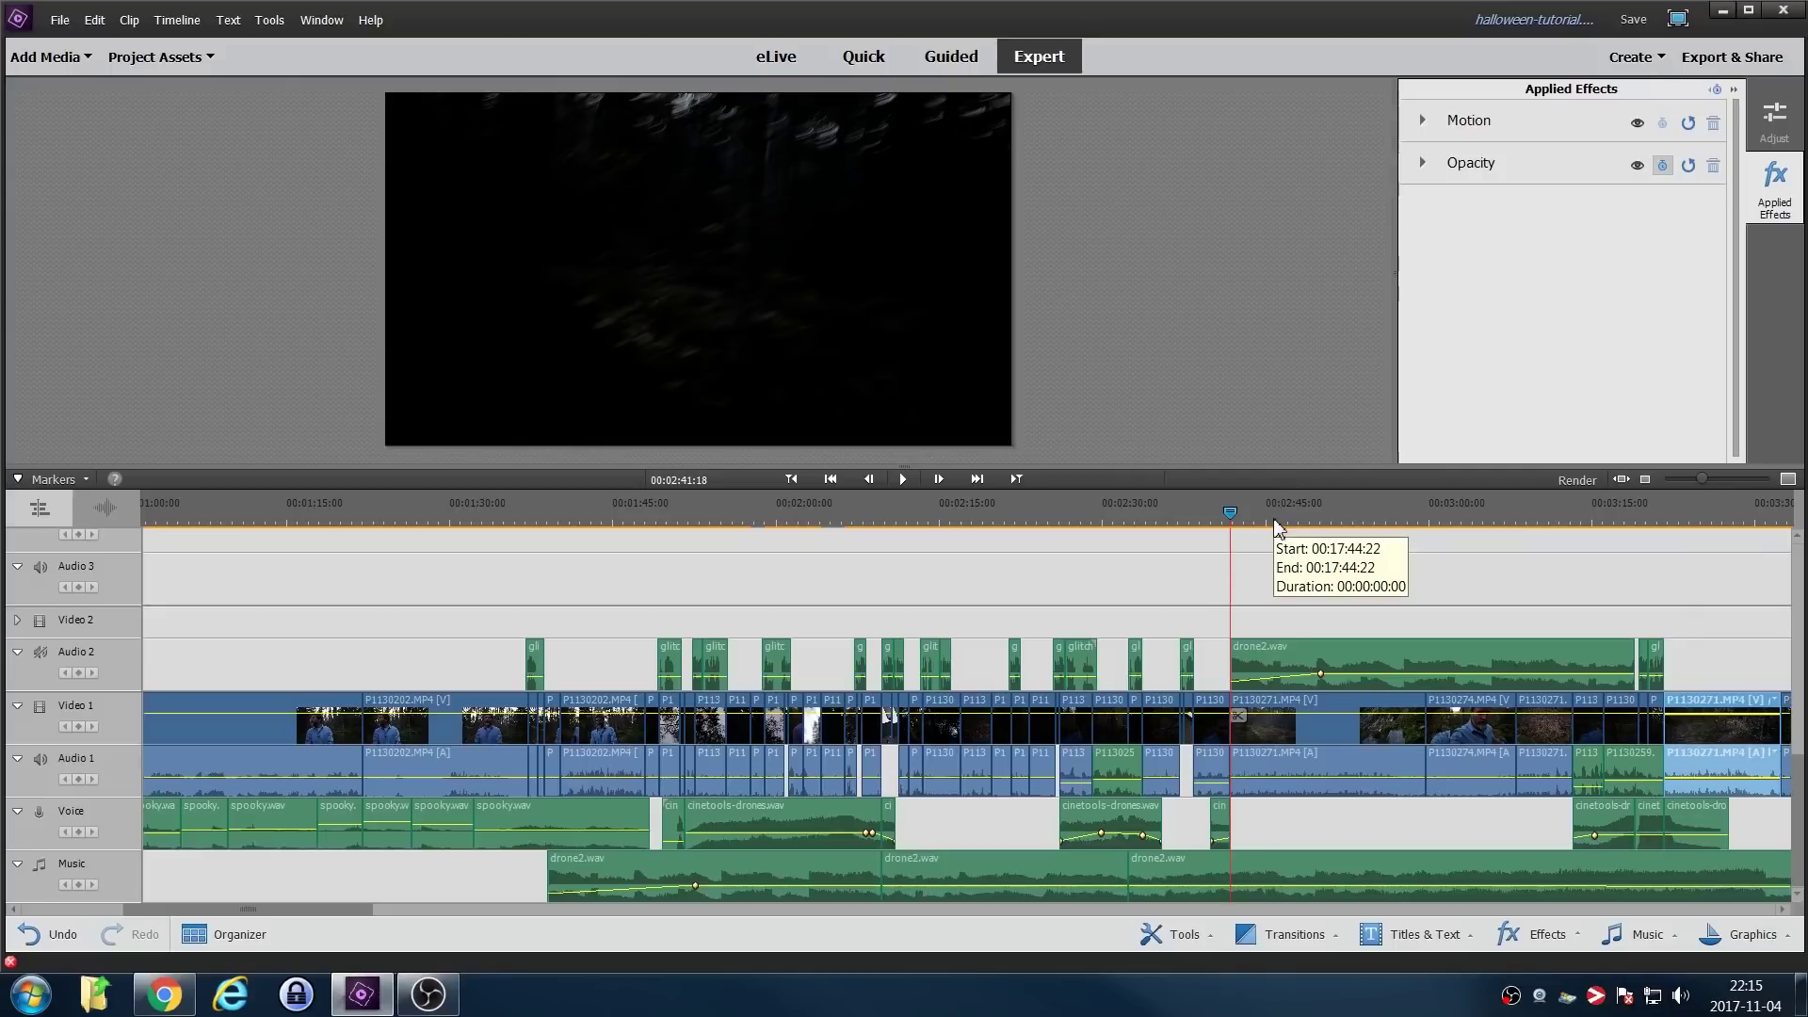
pyautogui.click(421, 518)
pyautogui.press('pageup')
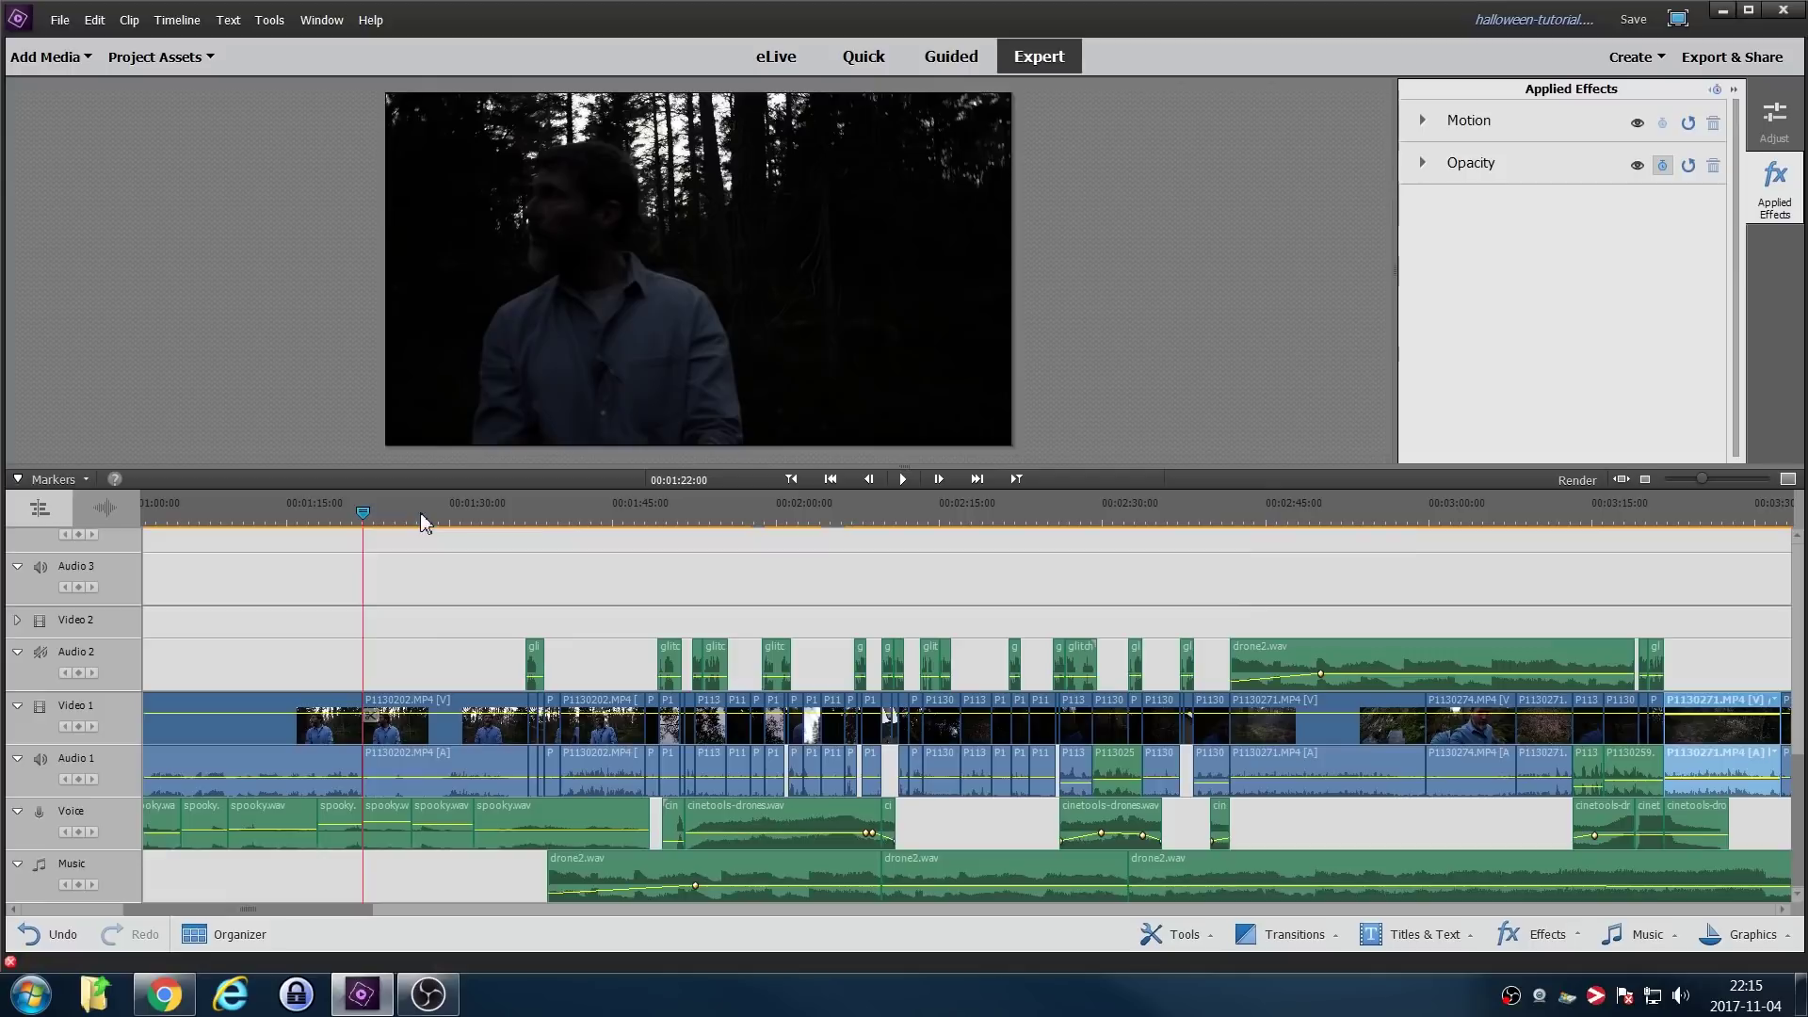
pyautogui.press('space')
pyautogui.moveTo(1704, 479); pyautogui.dragTo(1714, 479)
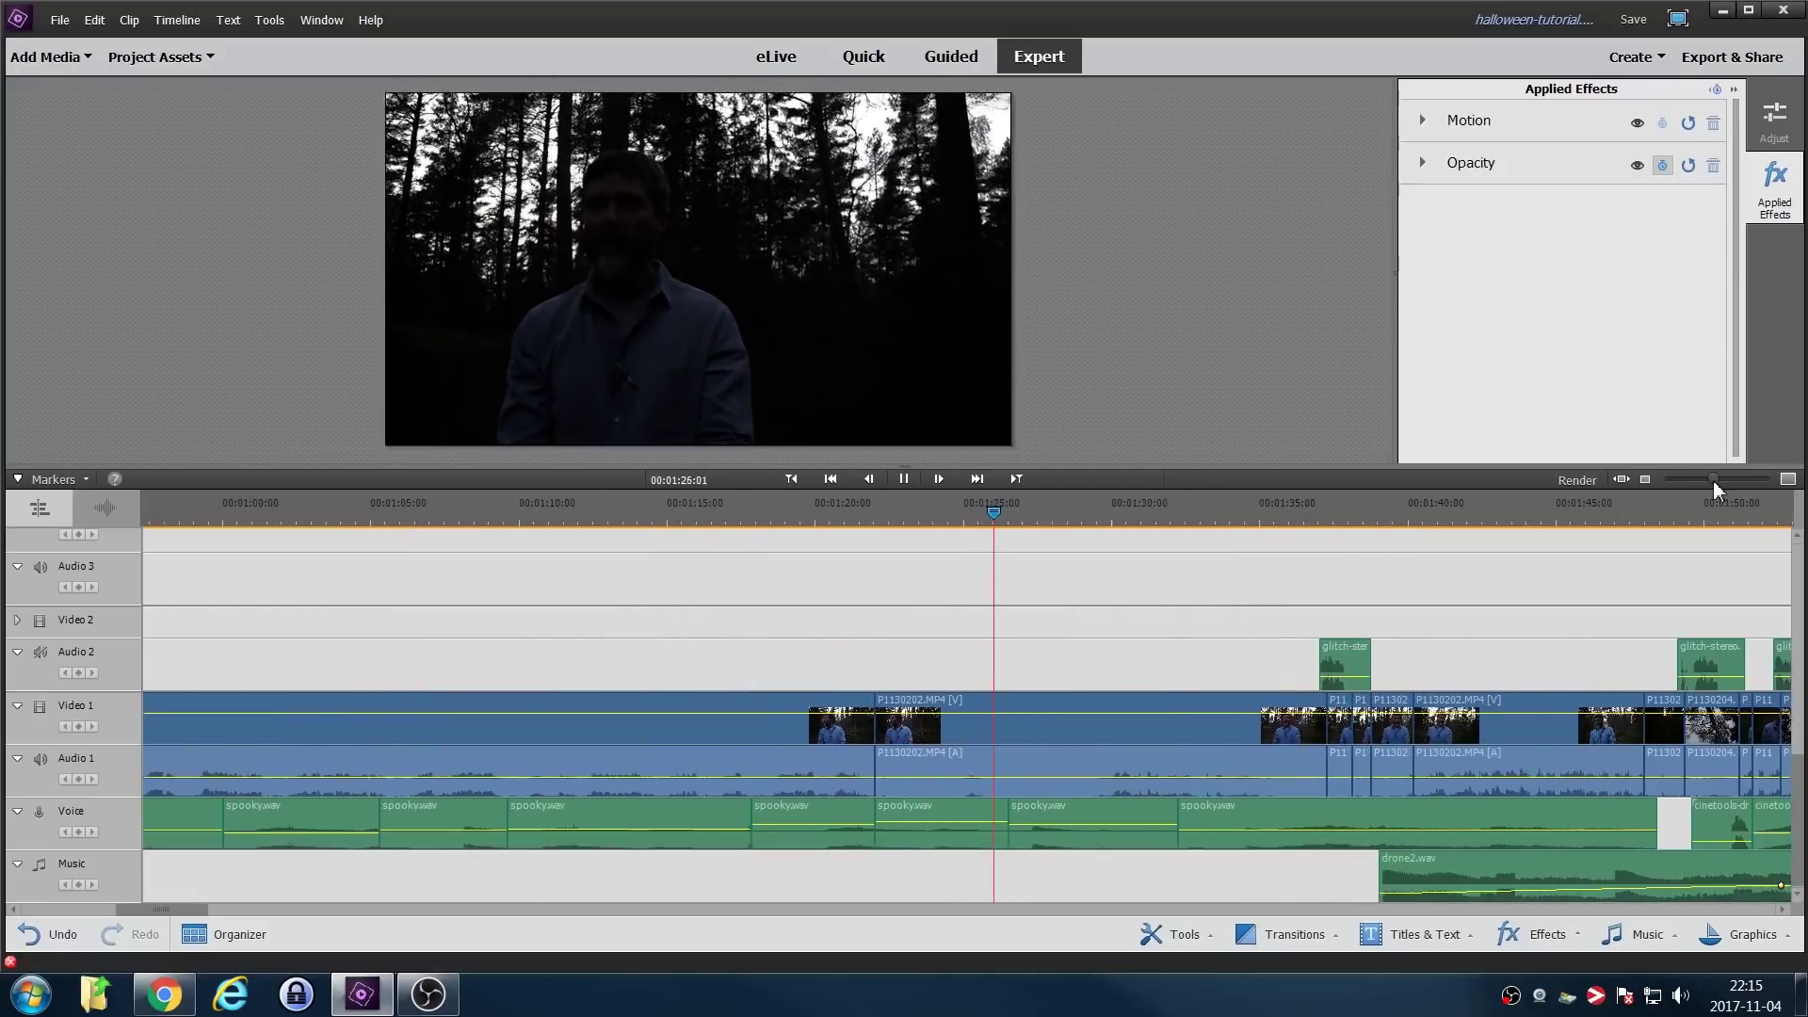
# Select P1130202.MP4, open its adjustments, and preview a brighter Gamma Correction preset before reverting.
pyautogui.click(998, 746)
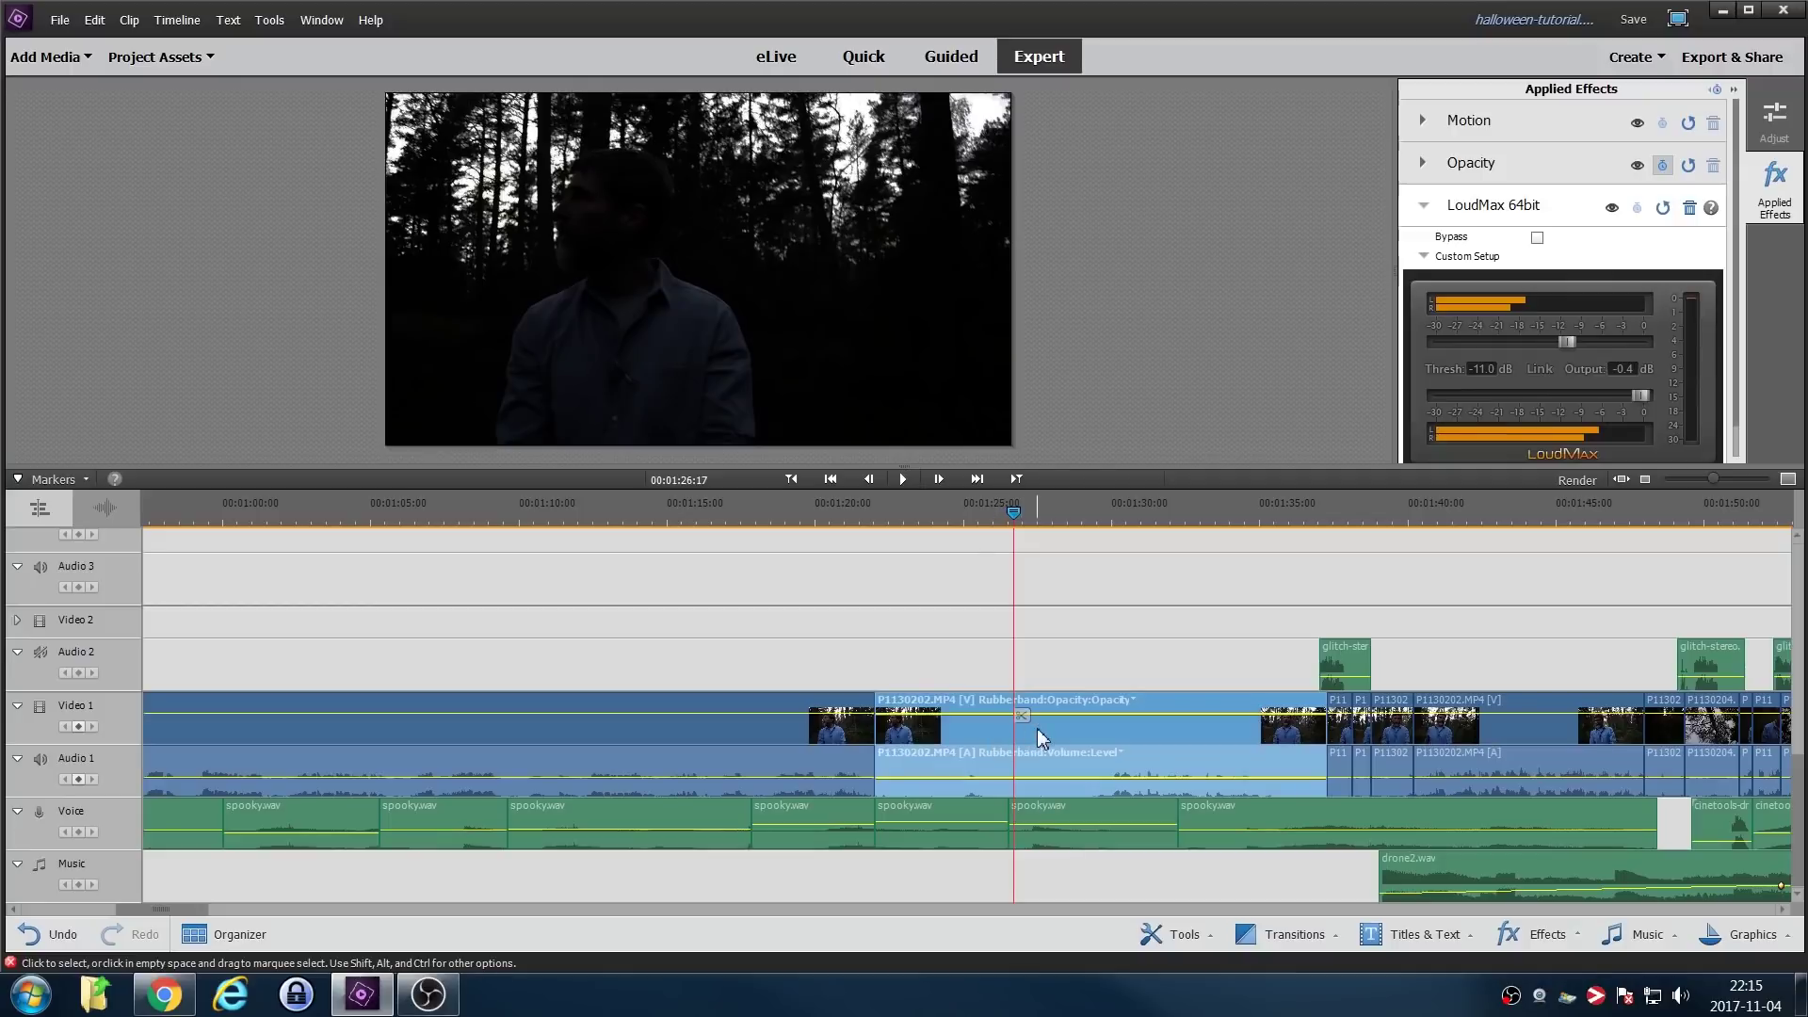
pyautogui.press('pageup')
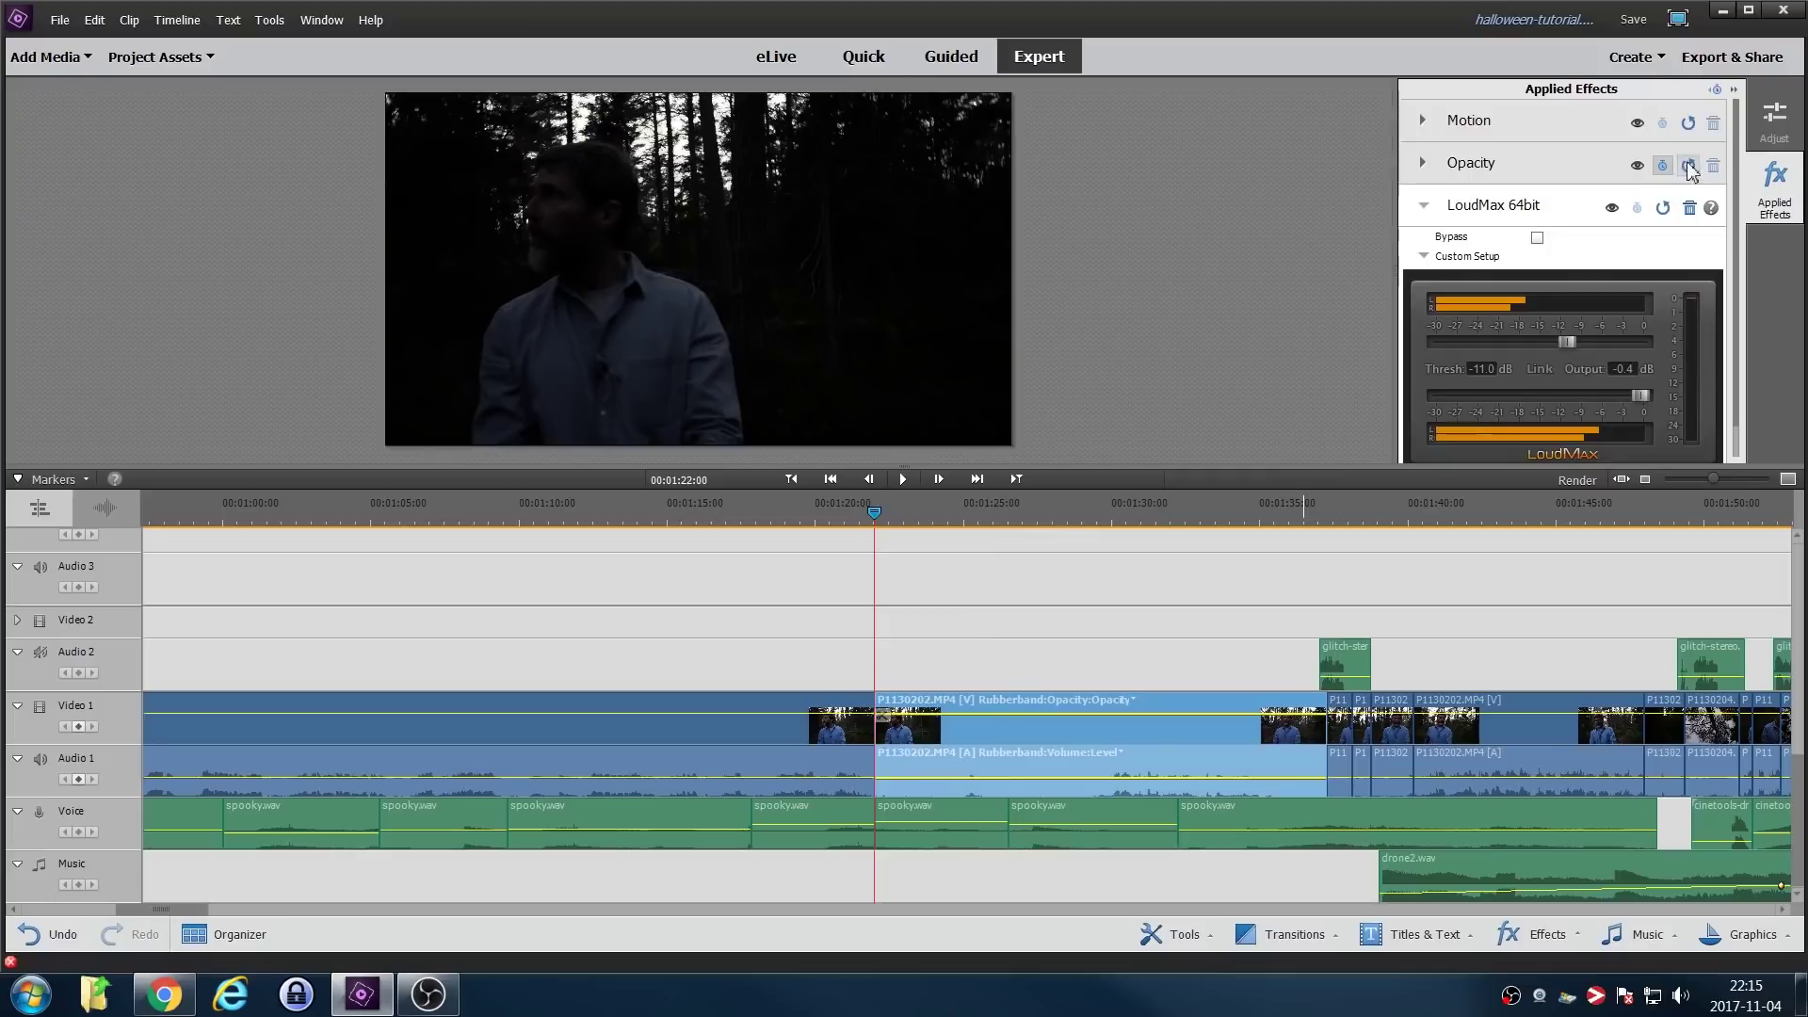
pyautogui.click(1774, 120)
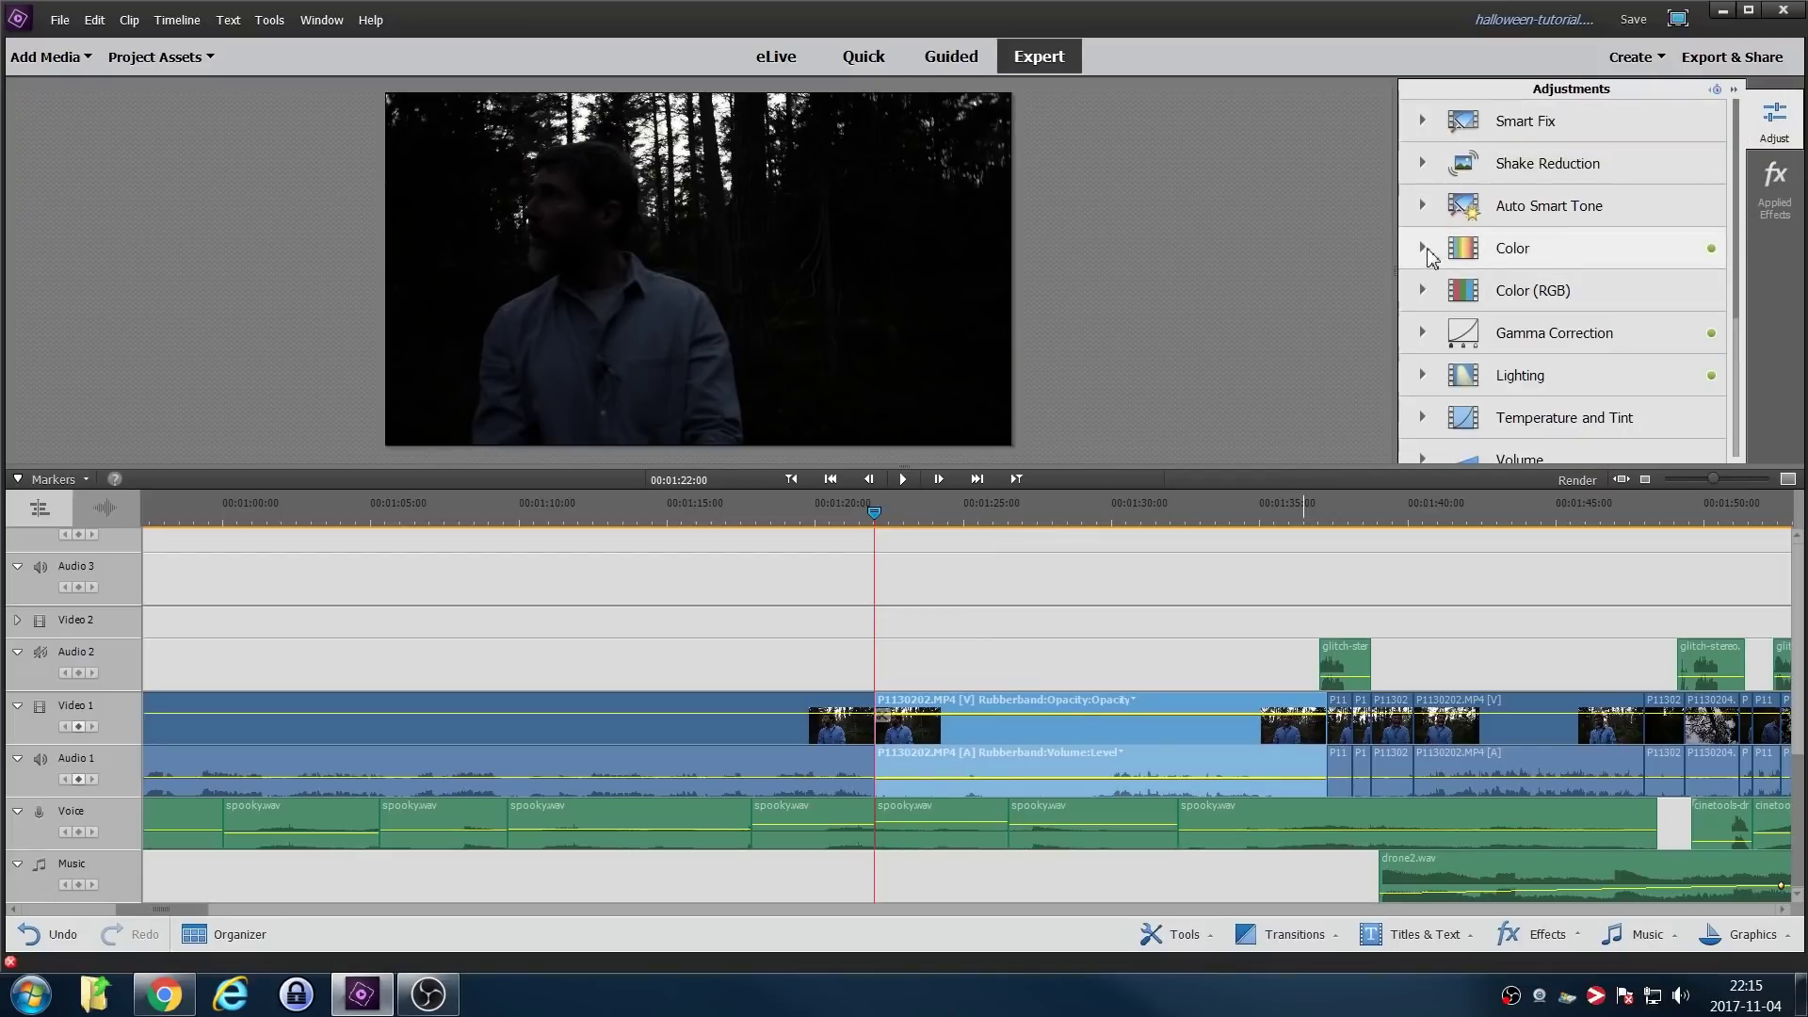
pyautogui.click(1424, 336)
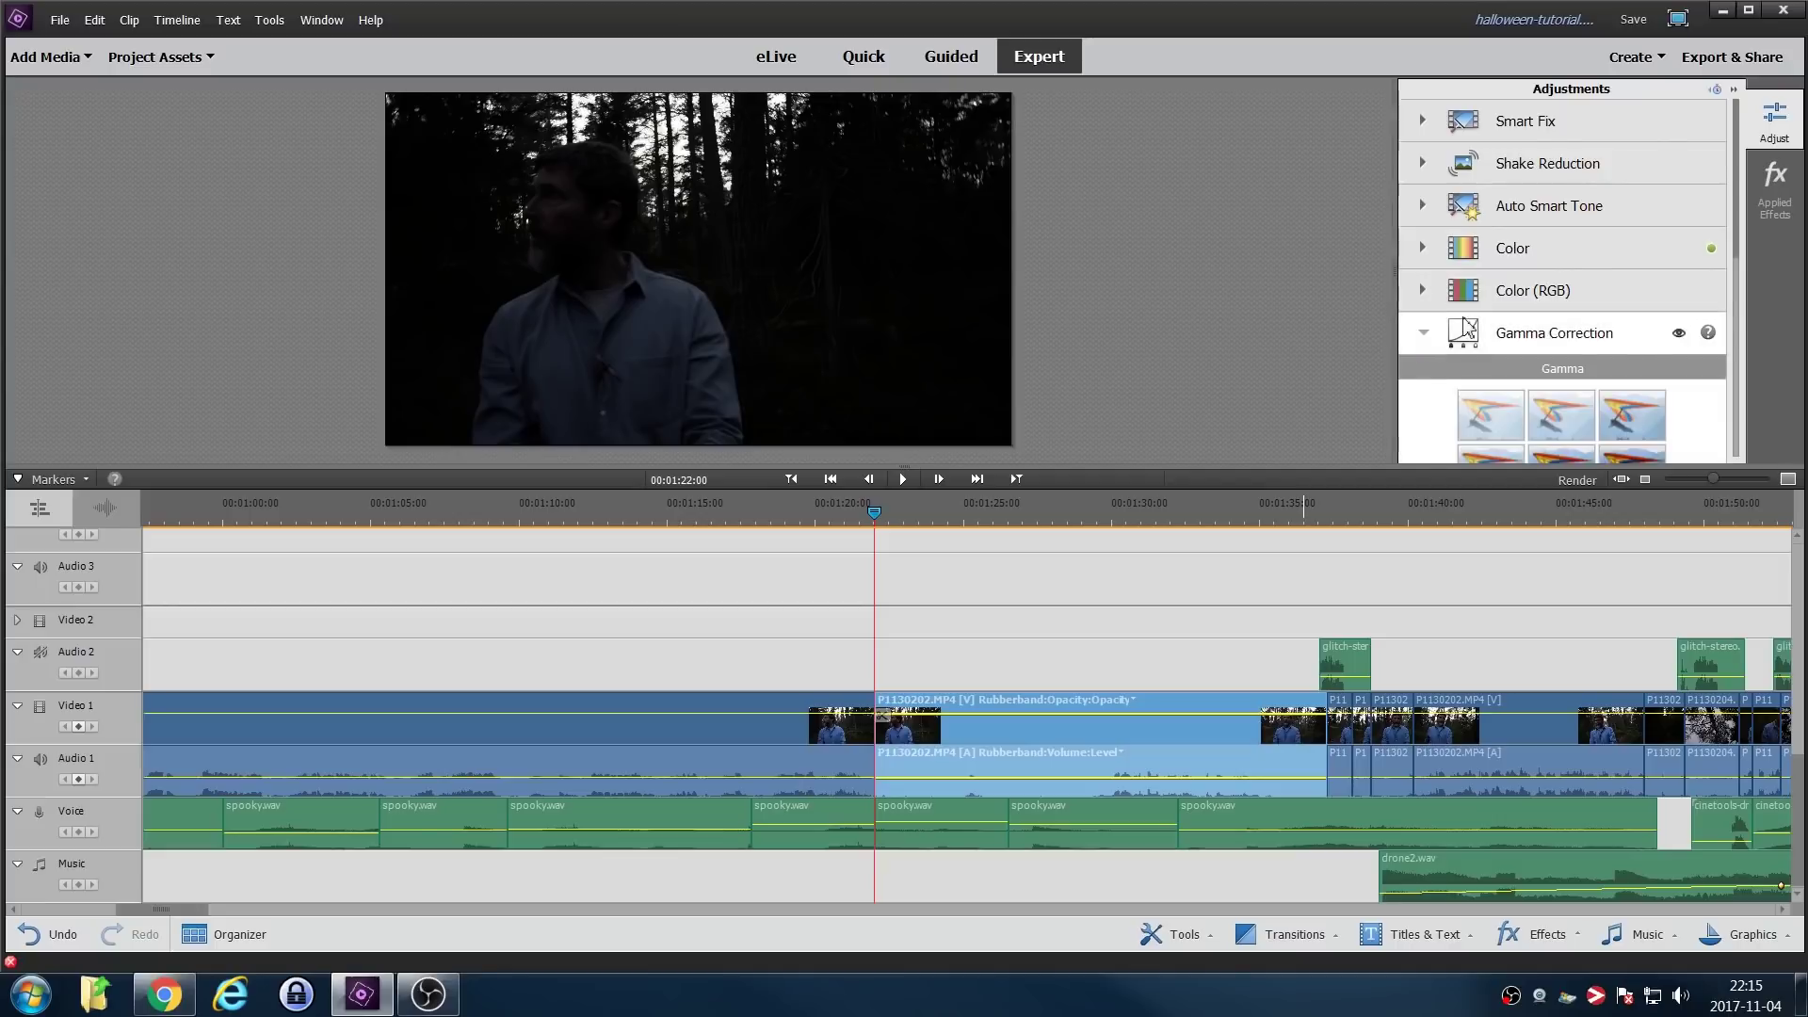
pyautogui.click(1510, 235)
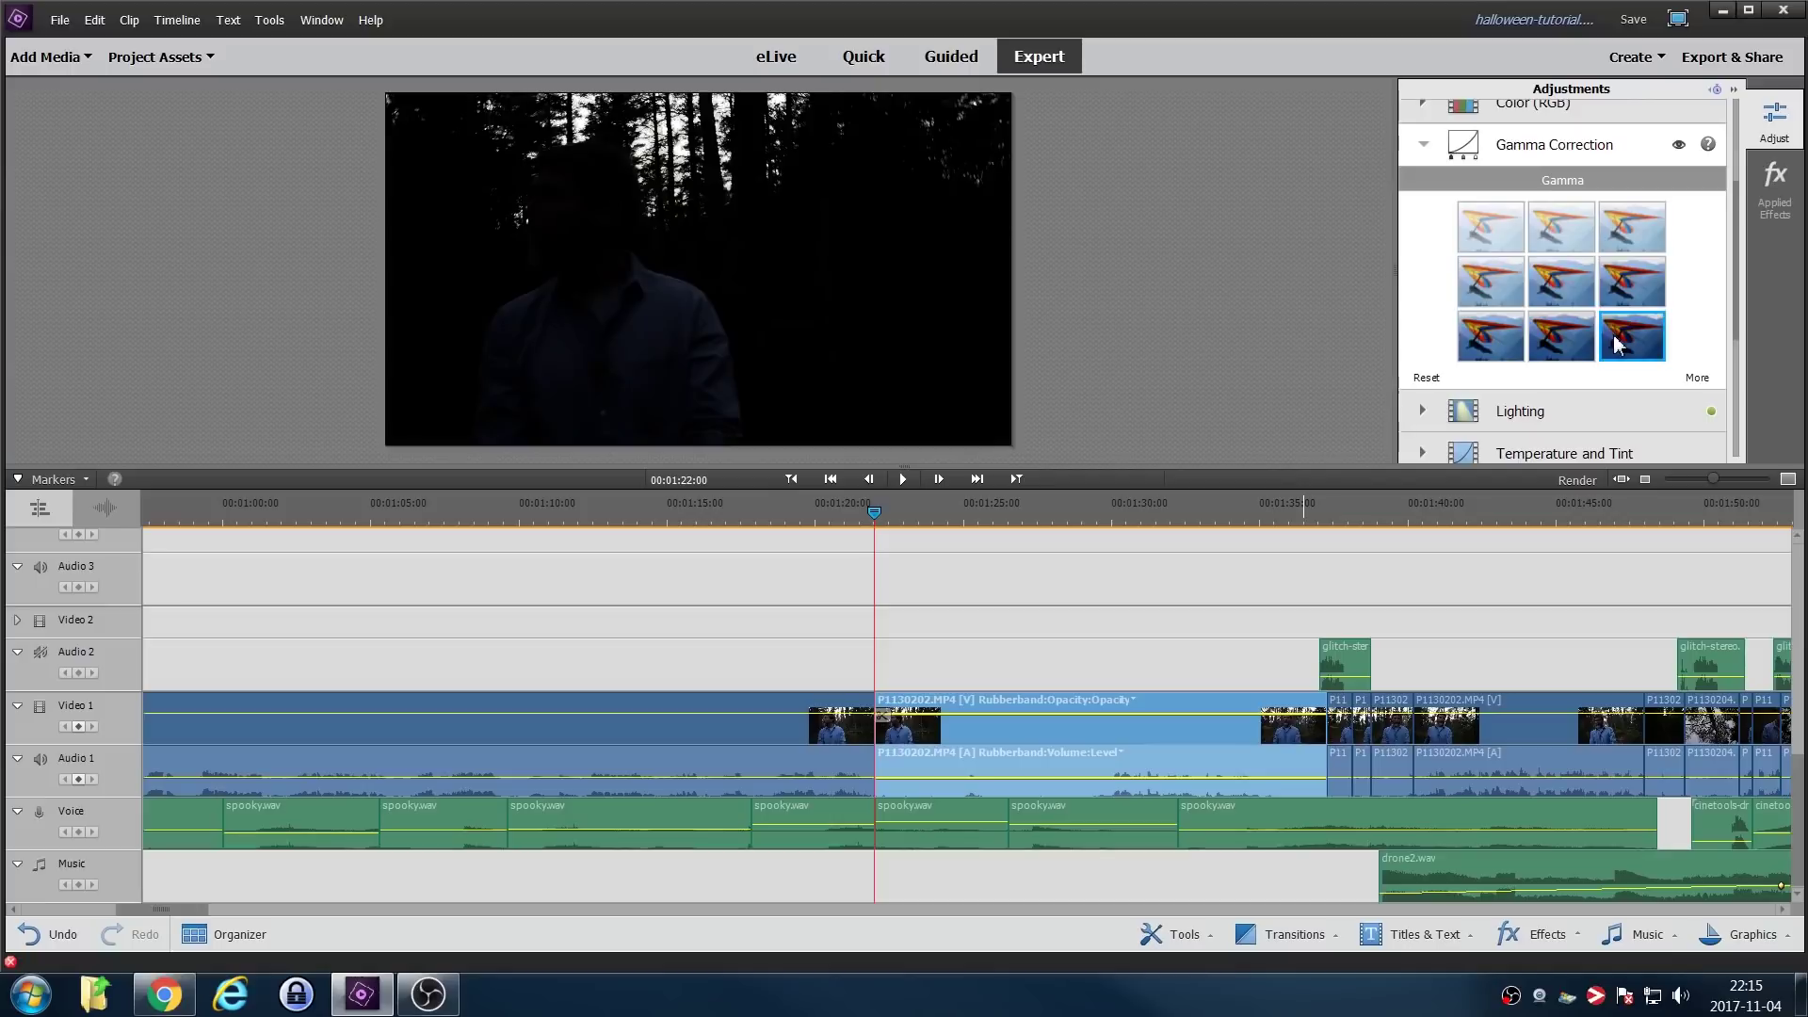
pyautogui.click(1582, 345)
pyautogui.scroll(-2, 1578, 337)
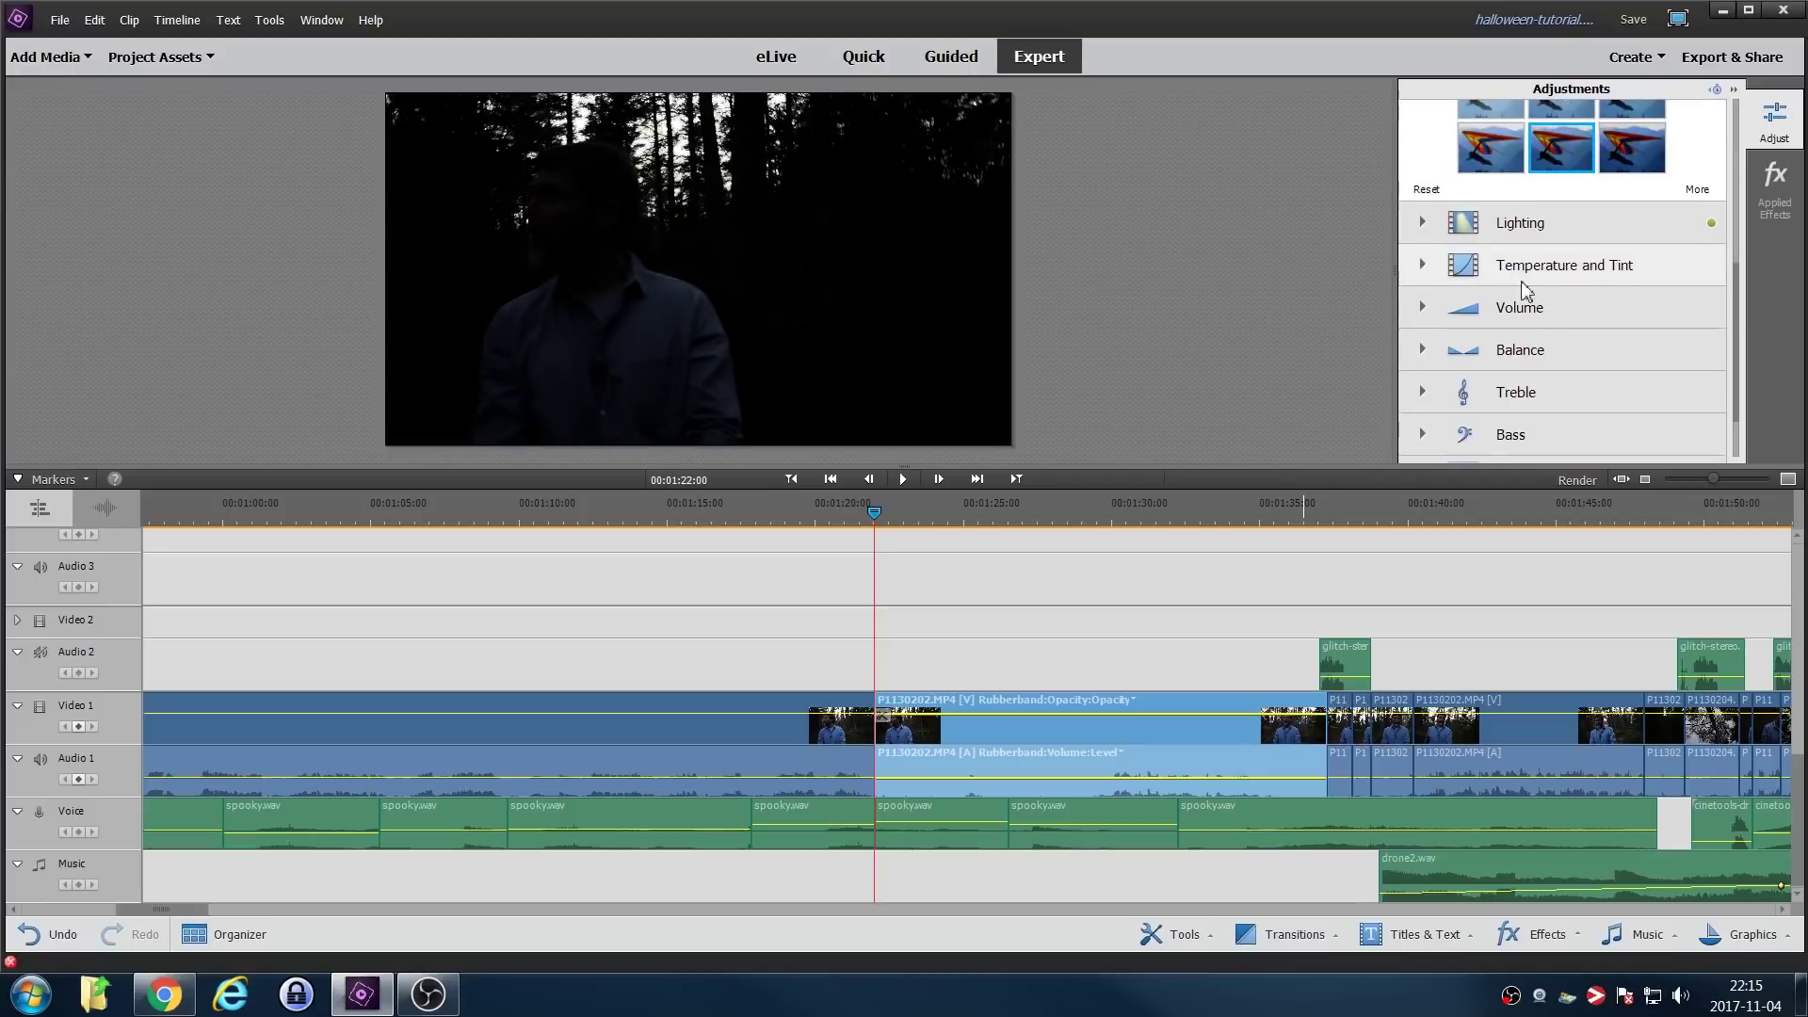
# Reset the forest clip's Lighting adjustment to default.
pyautogui.click(1423, 226)
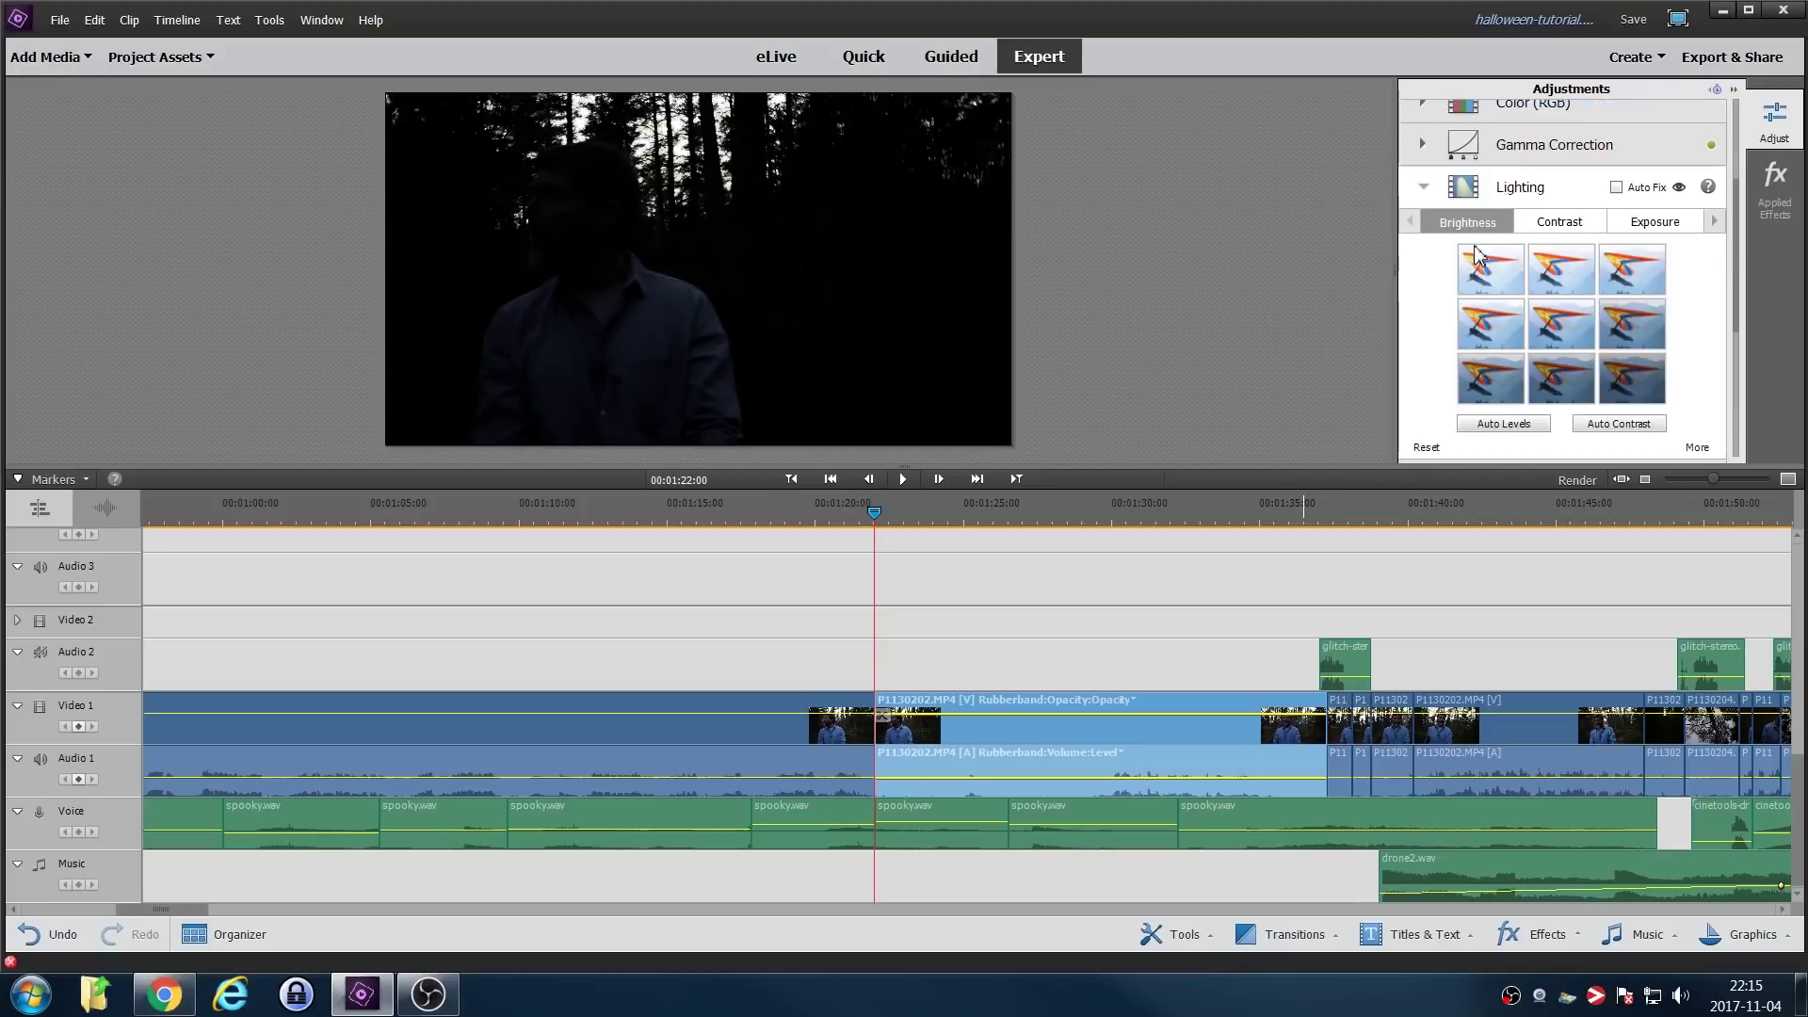
pyautogui.click(1716, 225)
pyautogui.click(1716, 224)
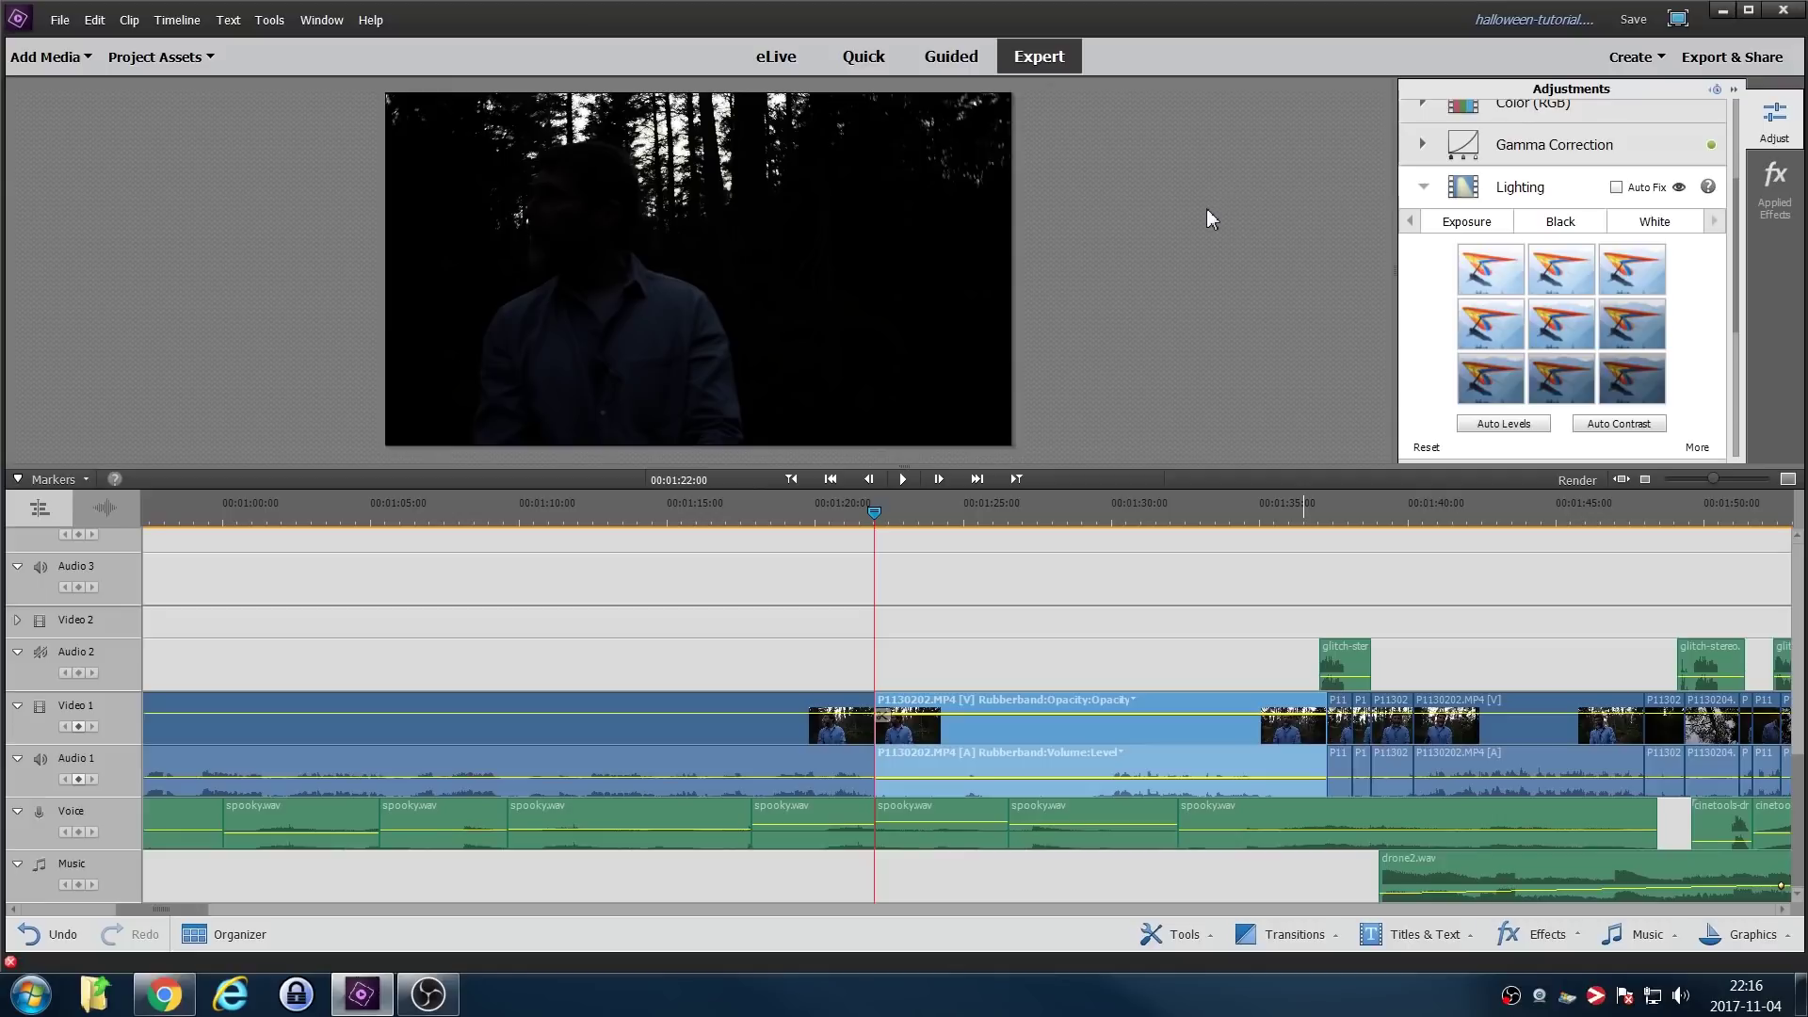
pyautogui.click(1423, 188)
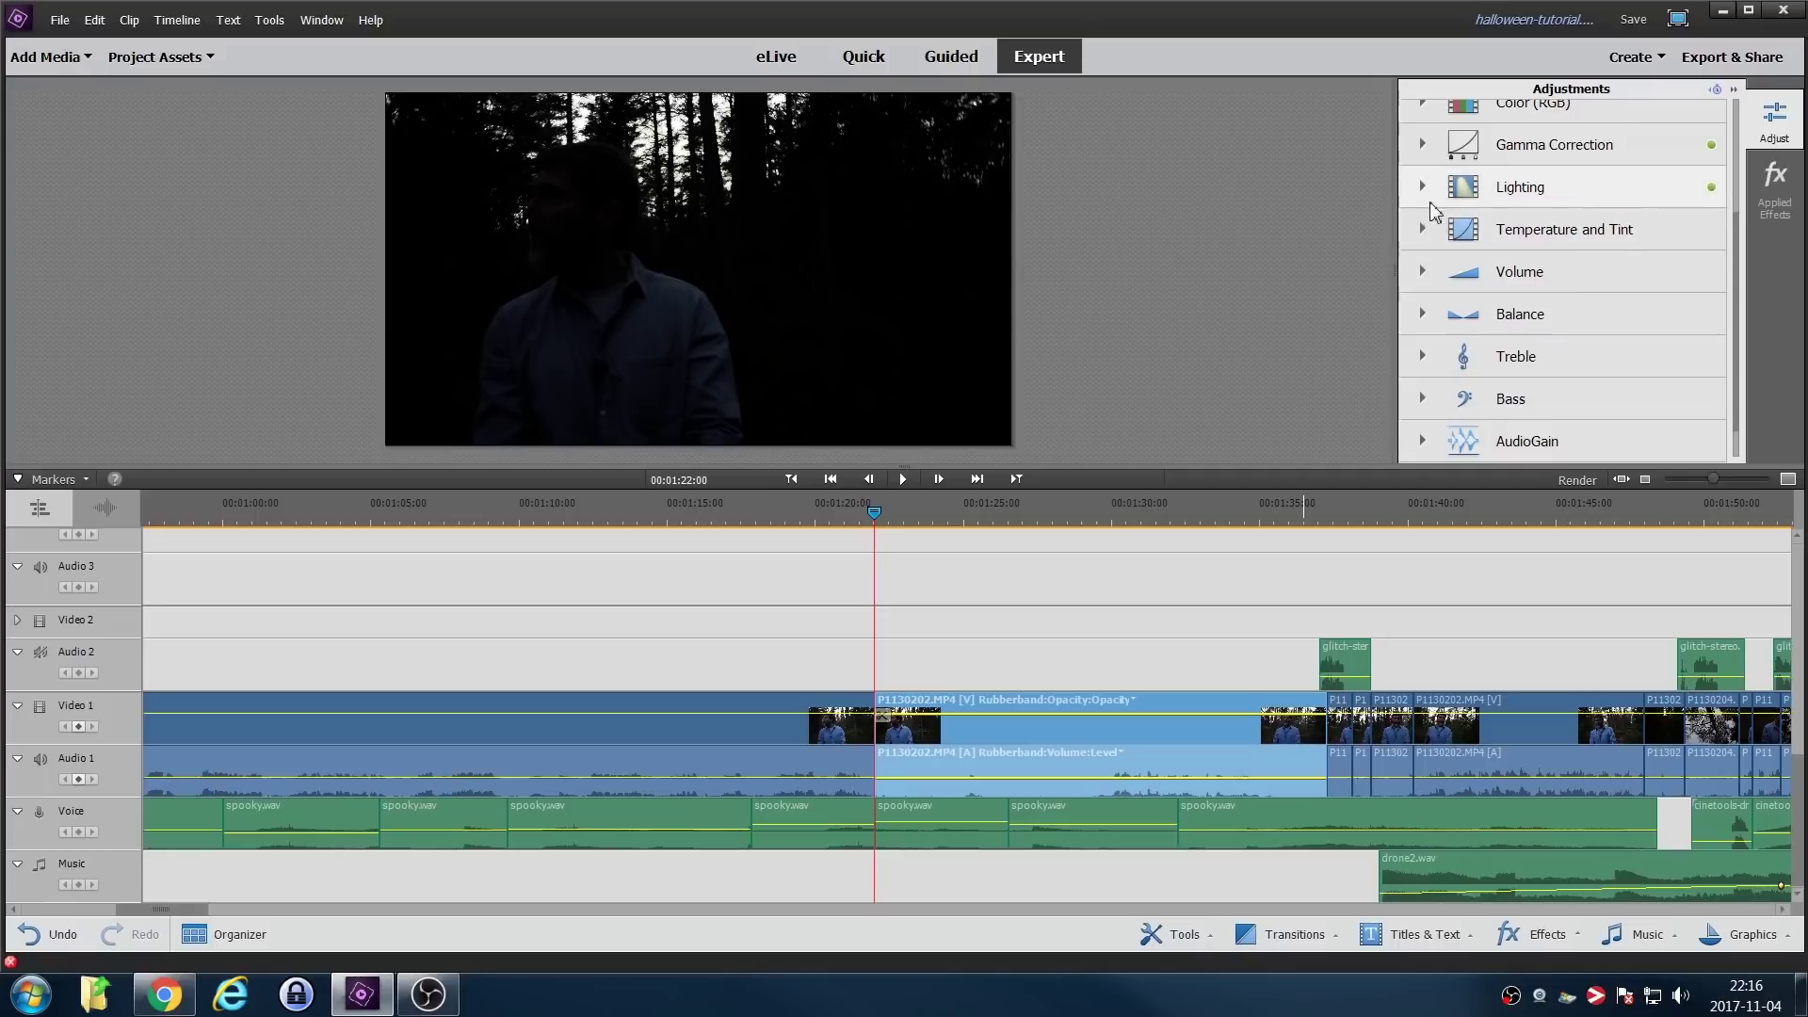
pyautogui.click(1422, 198)
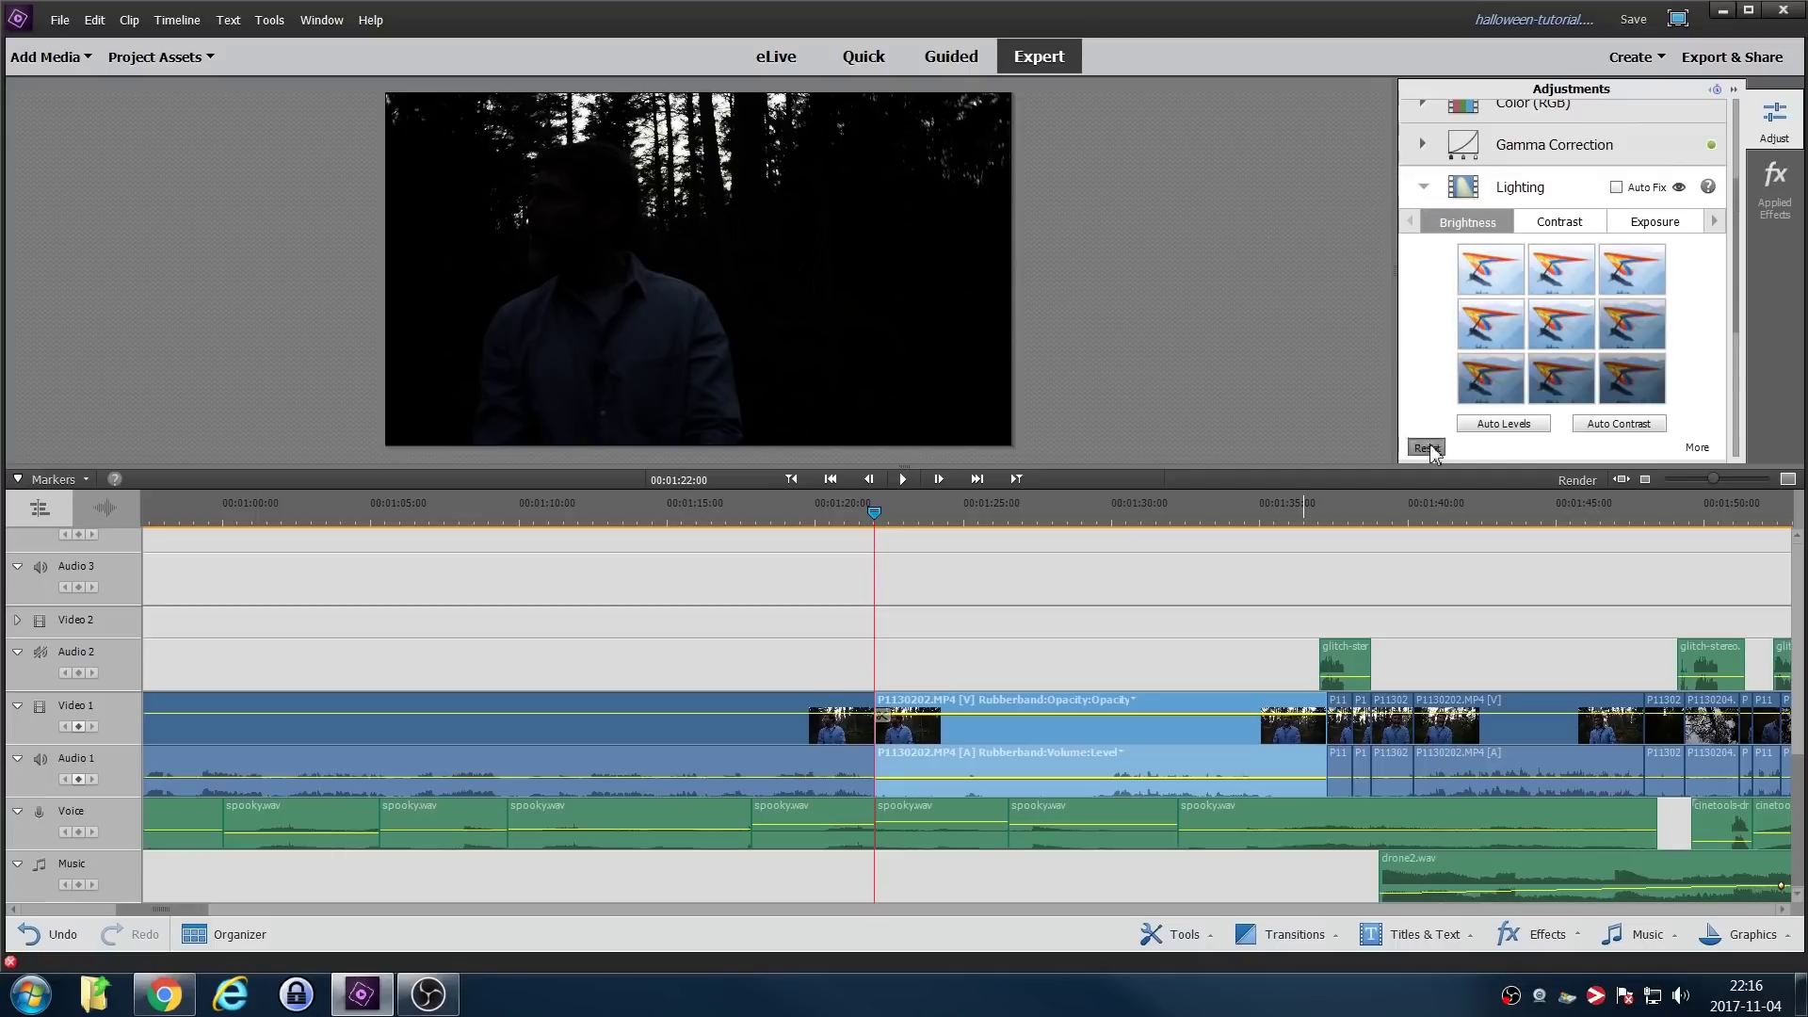
pyautogui.click(1425, 447)
# Reset the forest clip's Gamma Correction to default.
pyautogui.click(1422, 148)
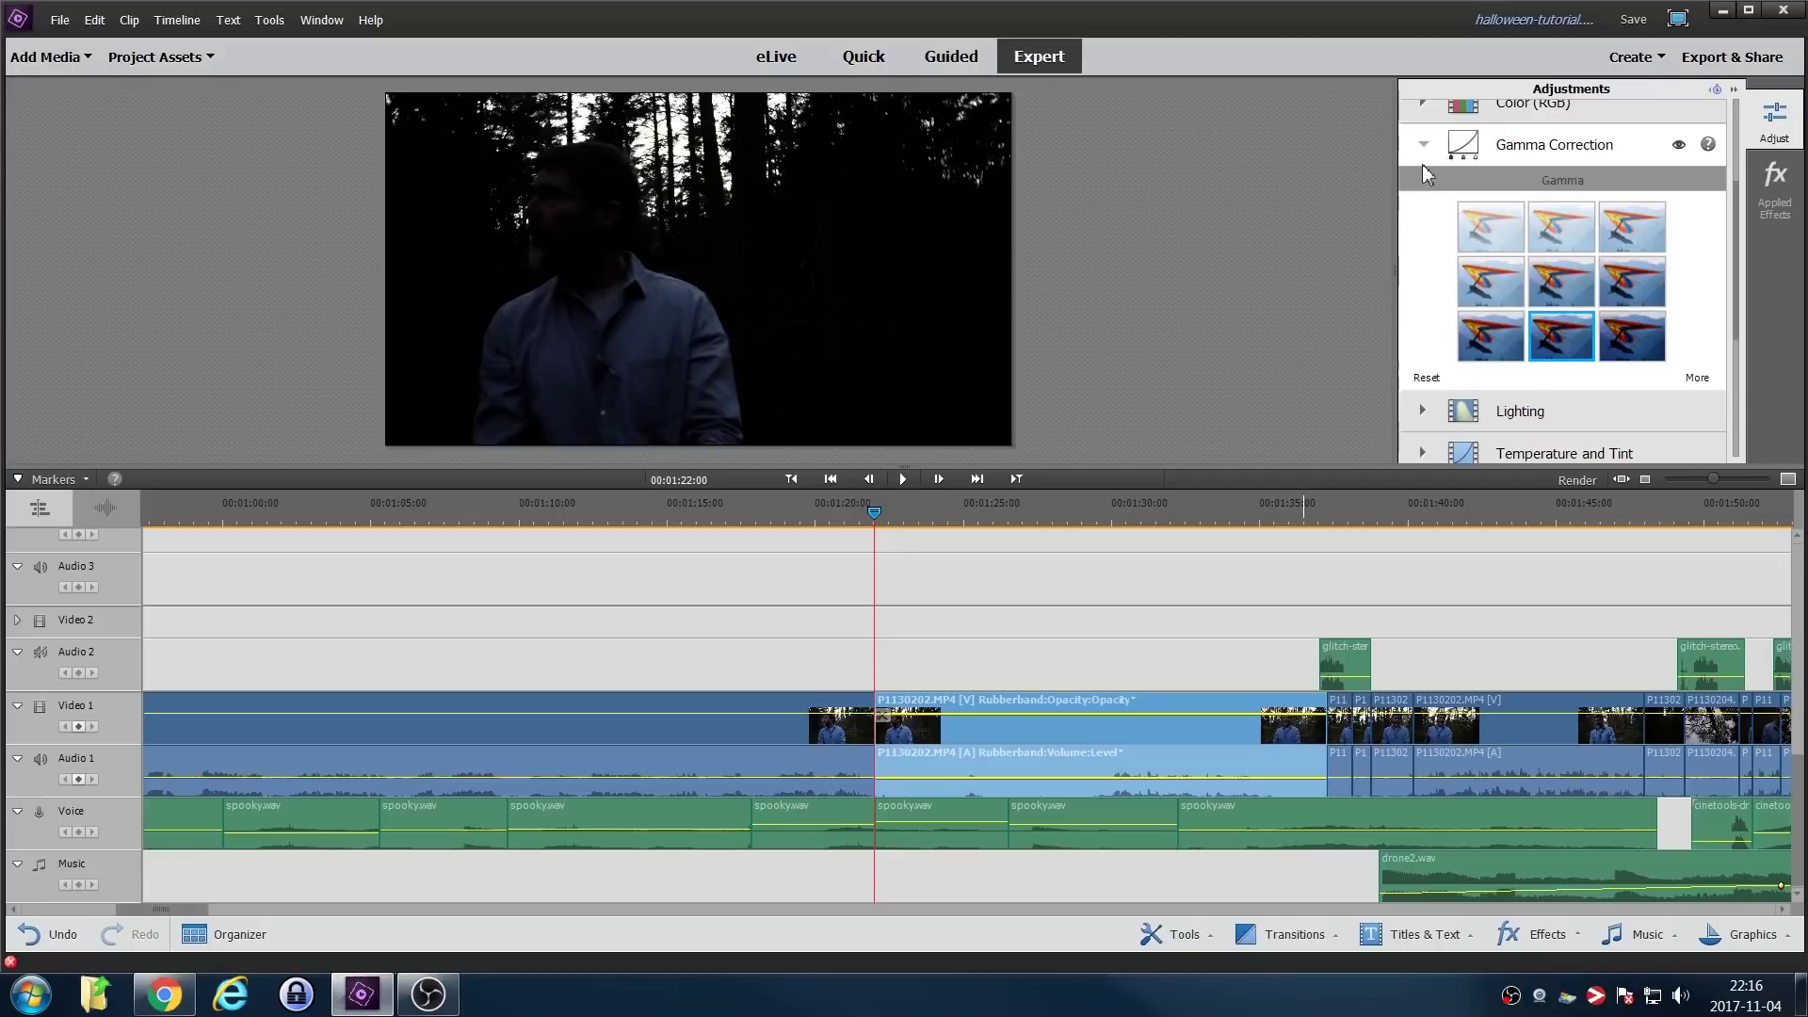
pyautogui.click(1426, 378)
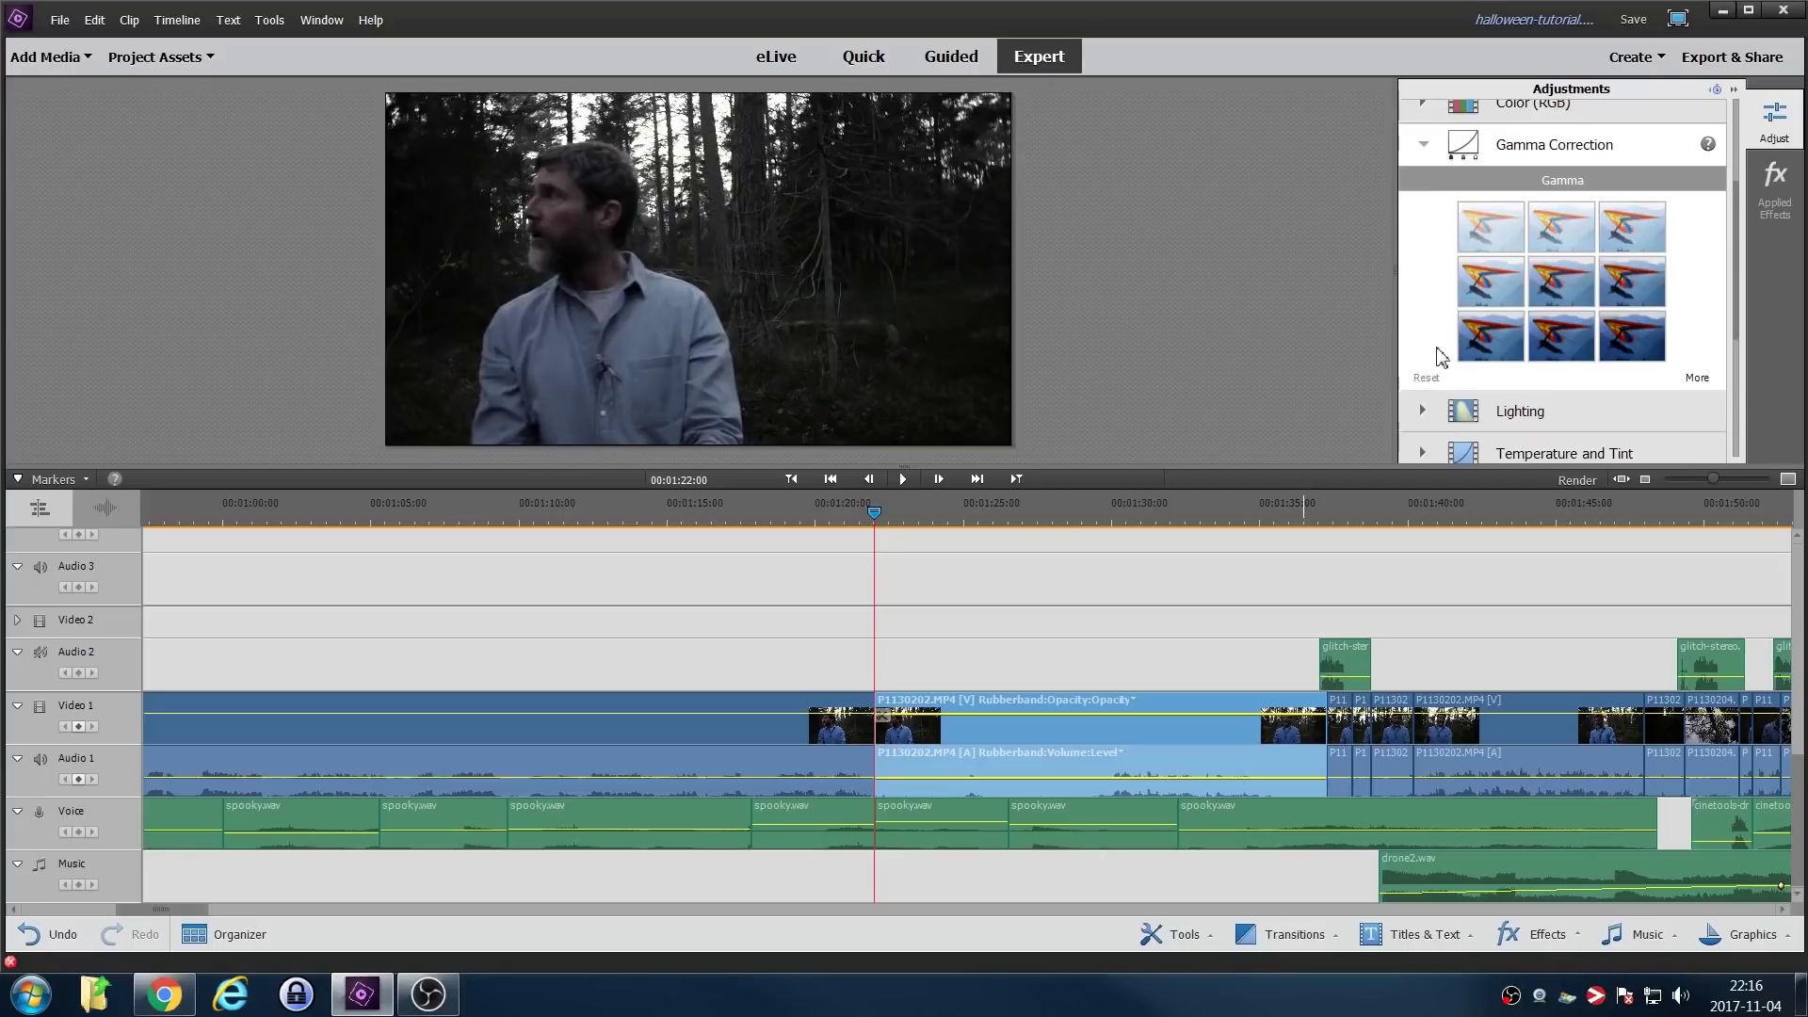
pyautogui.scroll(-1, 1440, 338)
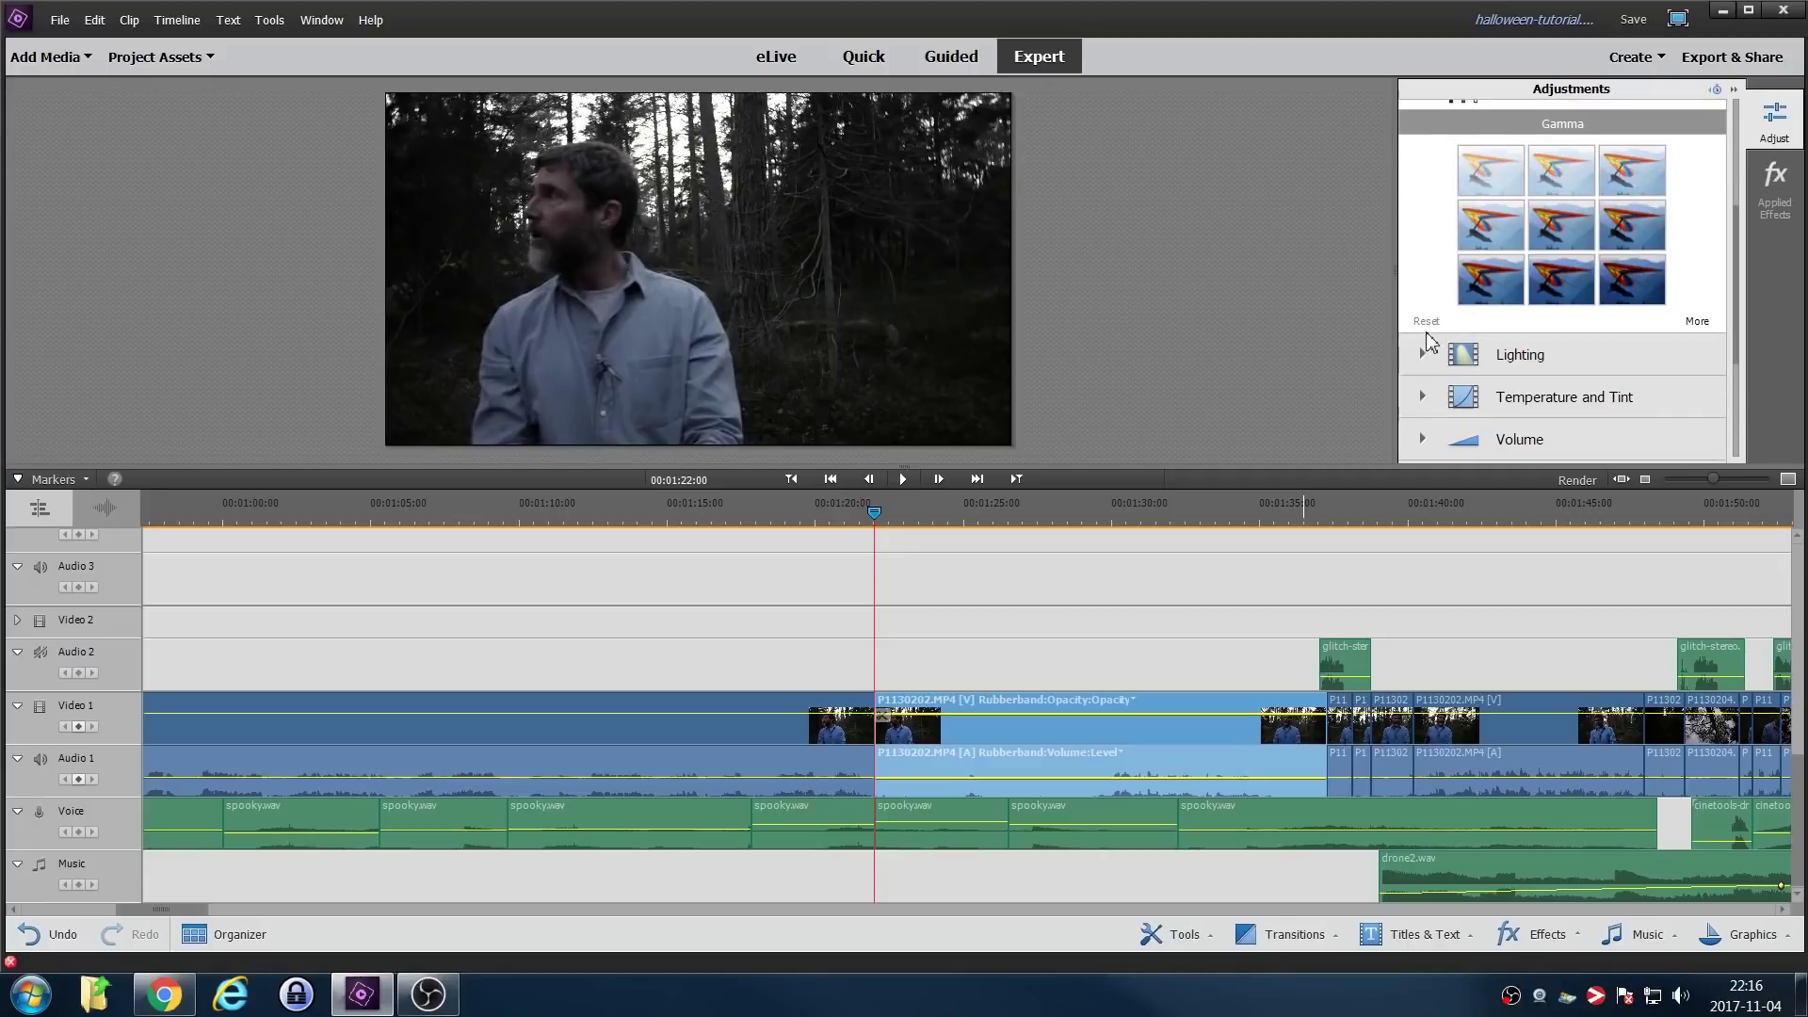
pyautogui.scroll(4, 1425, 341)
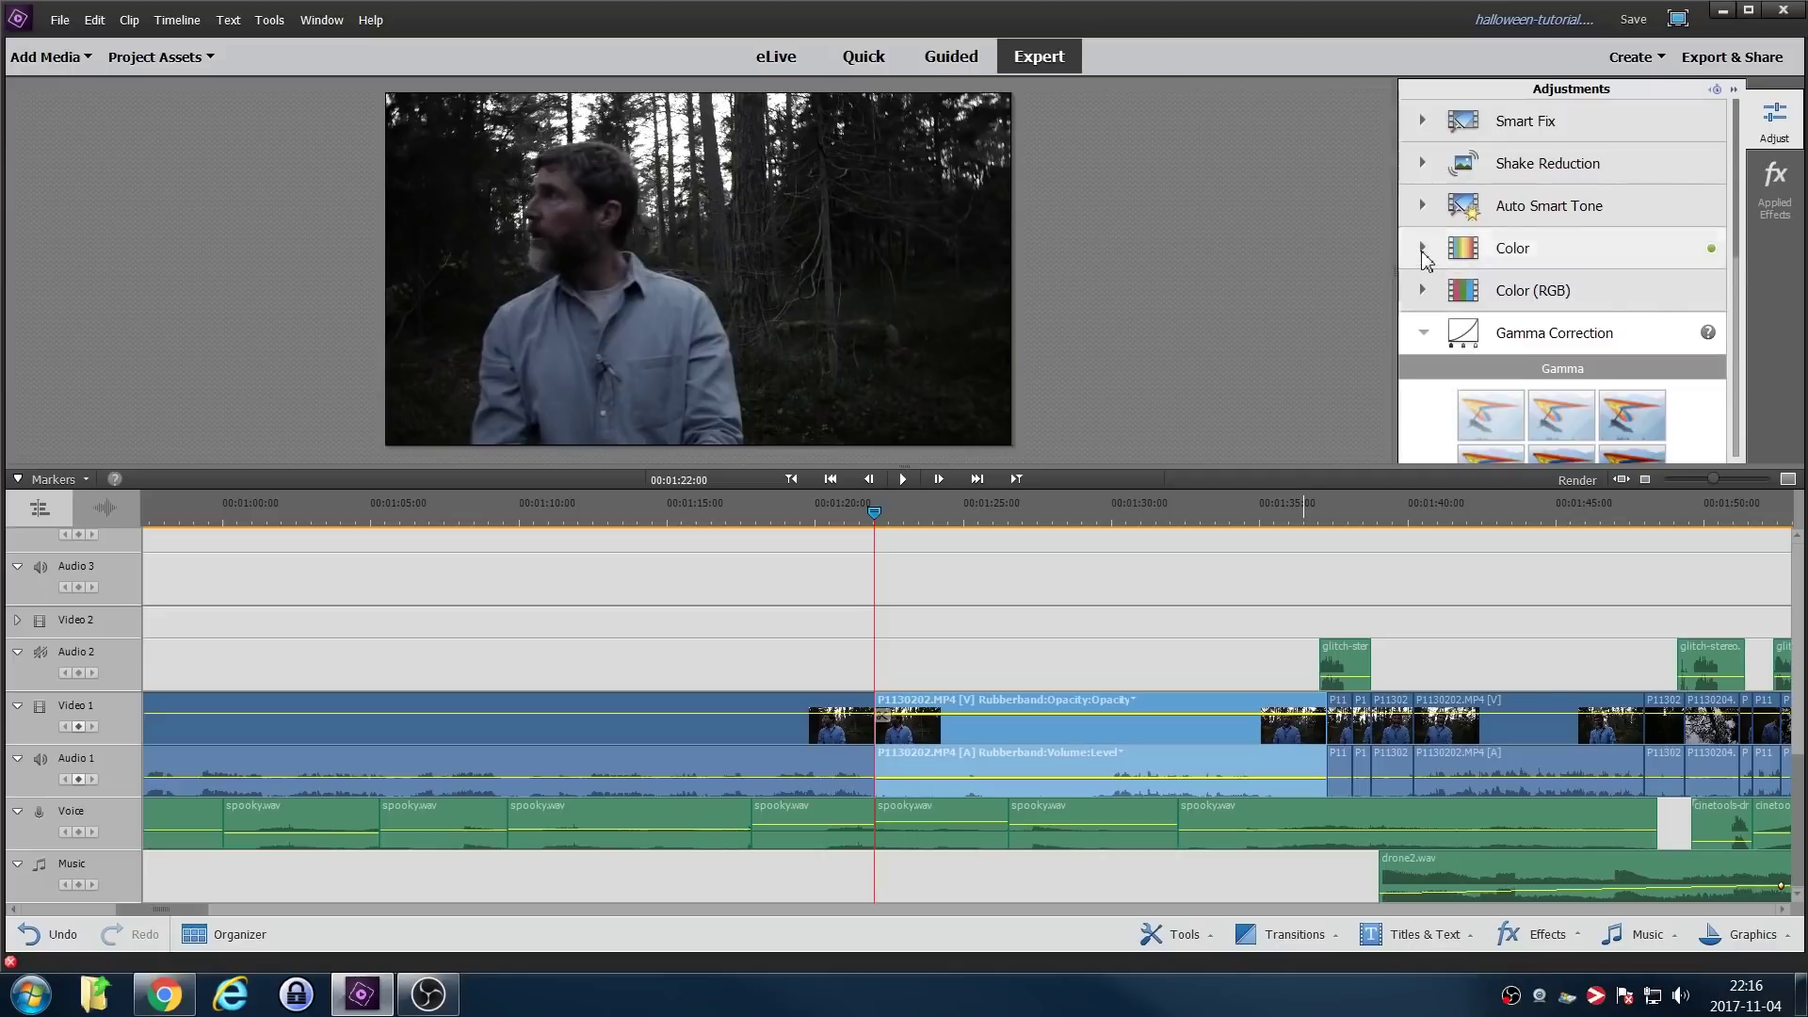
# Reset the forest clip's Color adjustment and play the clip to check the result.
pyautogui.click(1423, 250)
pyautogui.scroll(-3, 1436, 320)
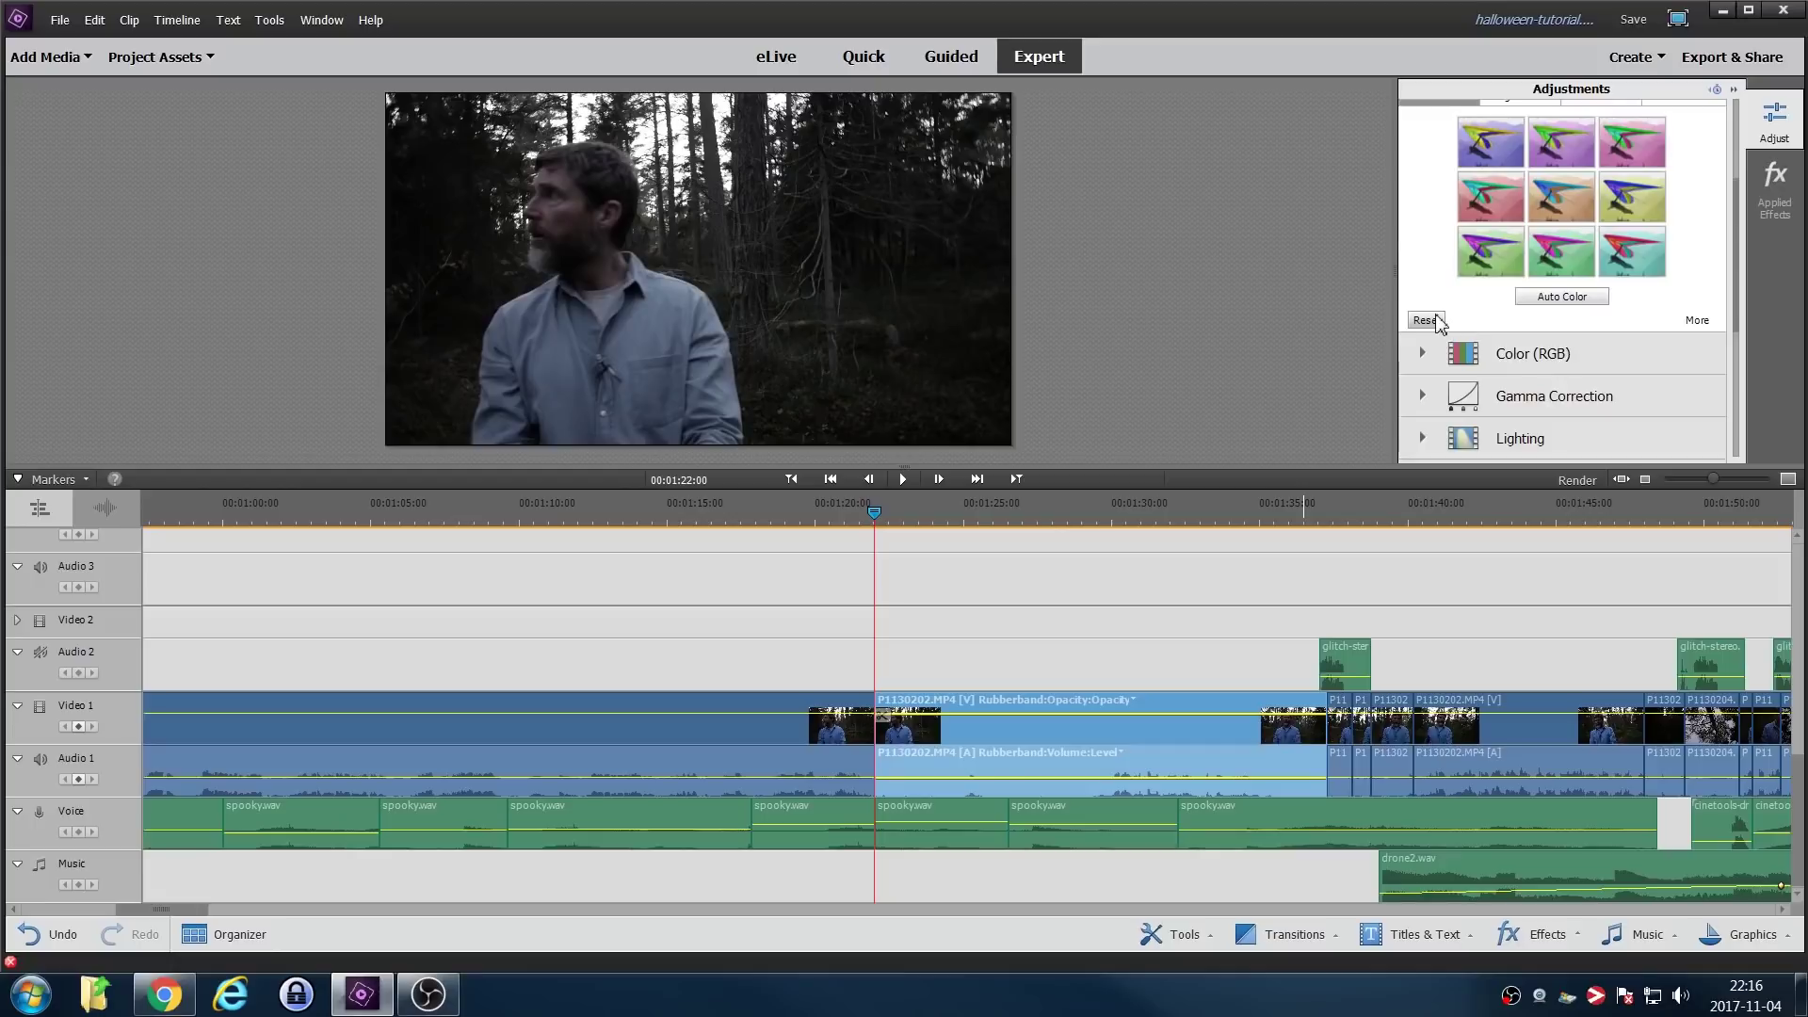
pyautogui.click(1435, 325)
pyautogui.click(1428, 321)
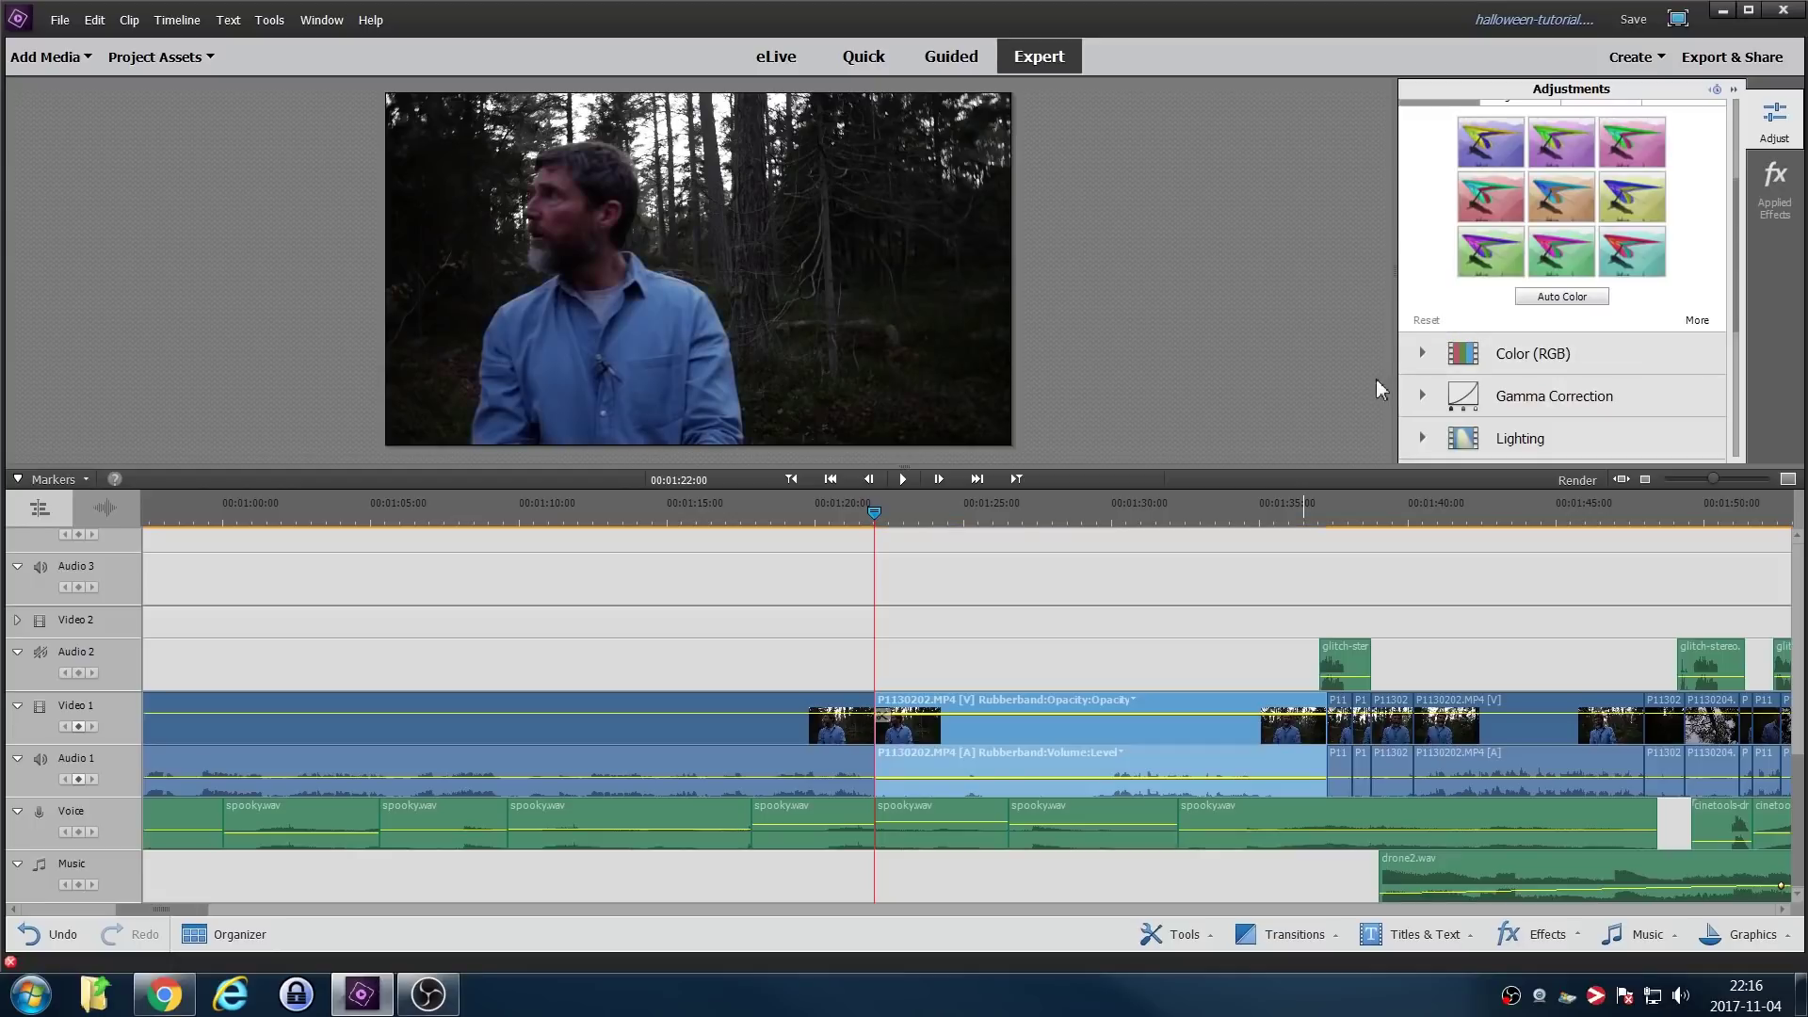
pyautogui.press('space')
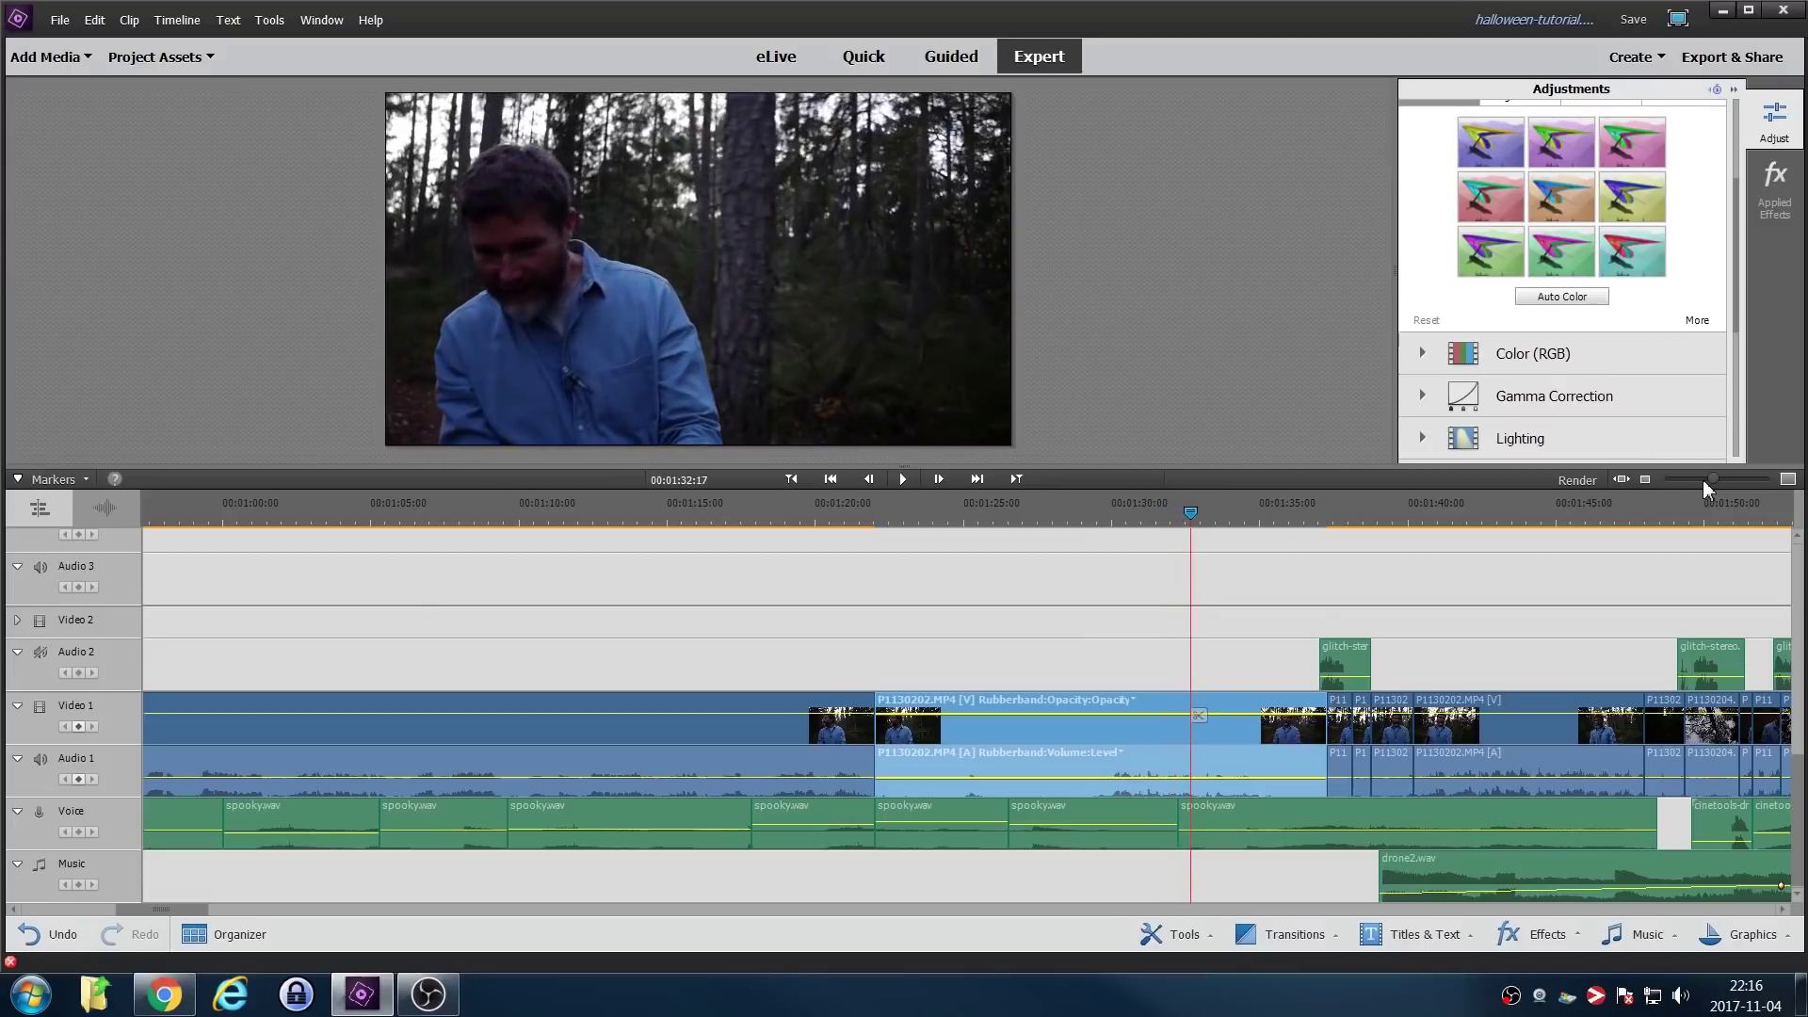
# Zoom the timeline out until the entire project fits.
pyautogui.moveTo(1702, 479); pyautogui.dragTo(1678, 478)
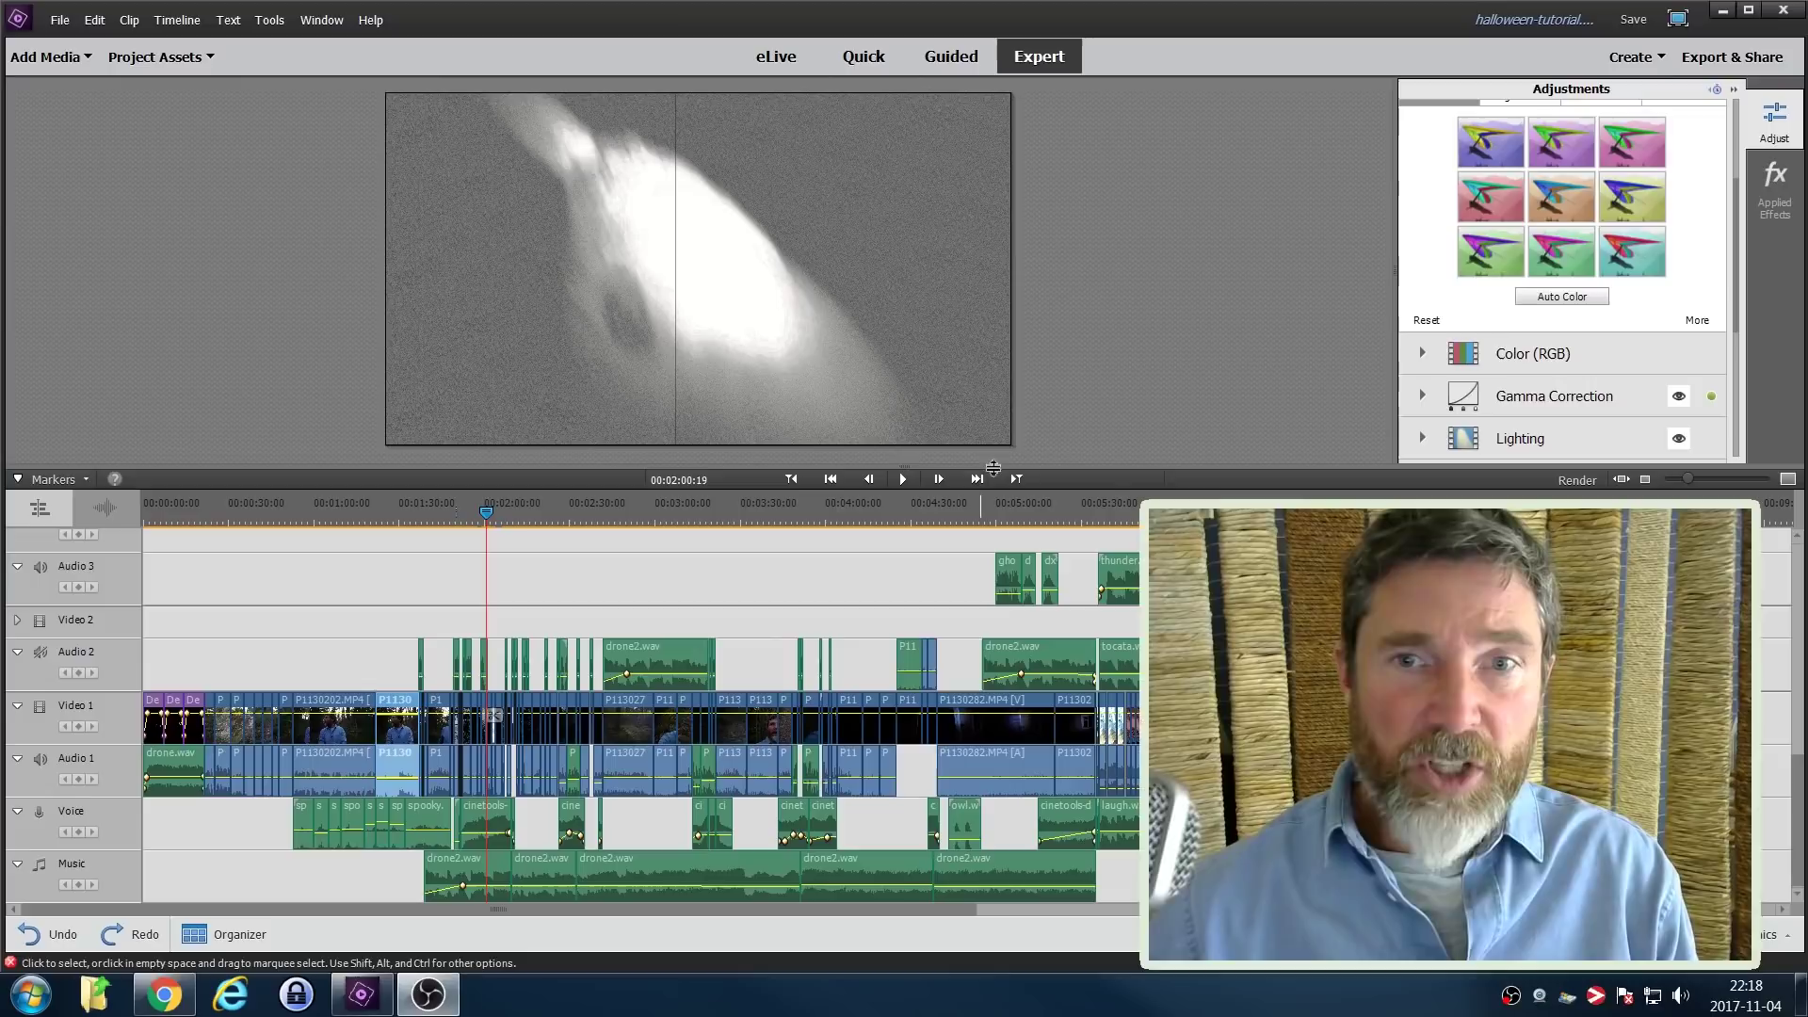
# Enlarge the timeline area so all tracks show, then play the dark interior scene near 4:40.
pyautogui.moveTo(998, 501); pyautogui.dragTo(1018, 785)
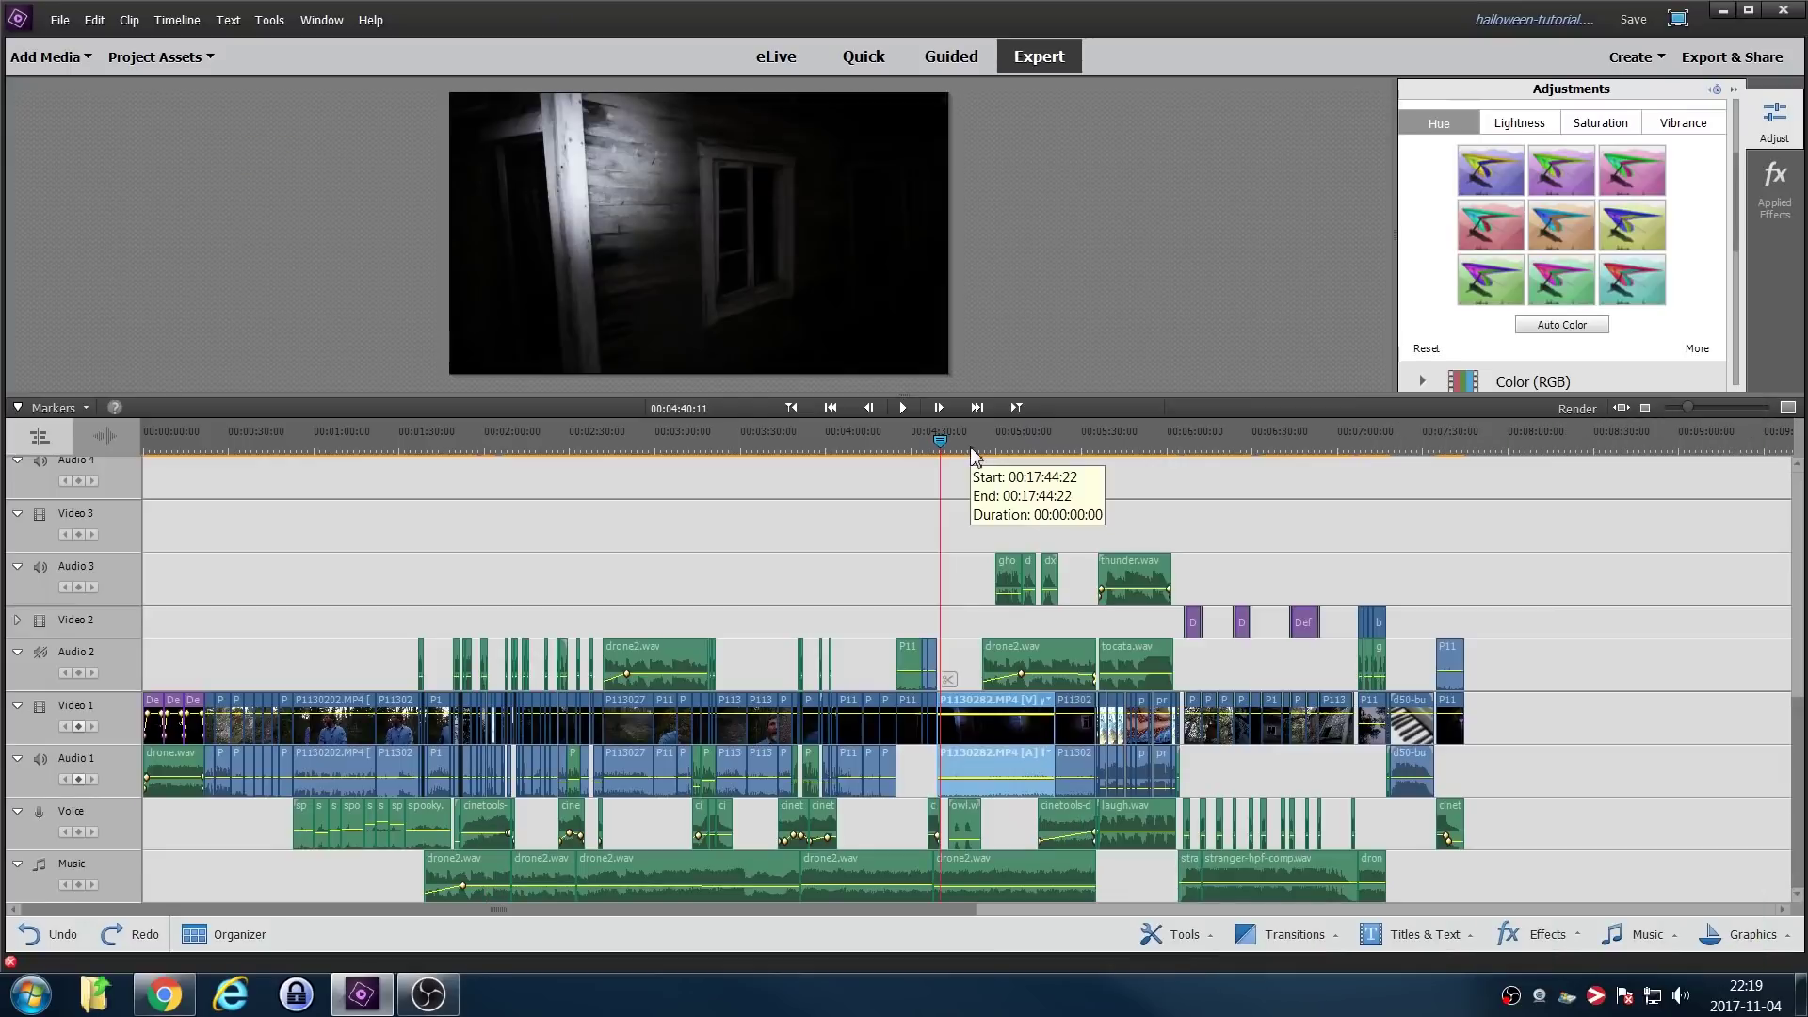
pyautogui.press('space')
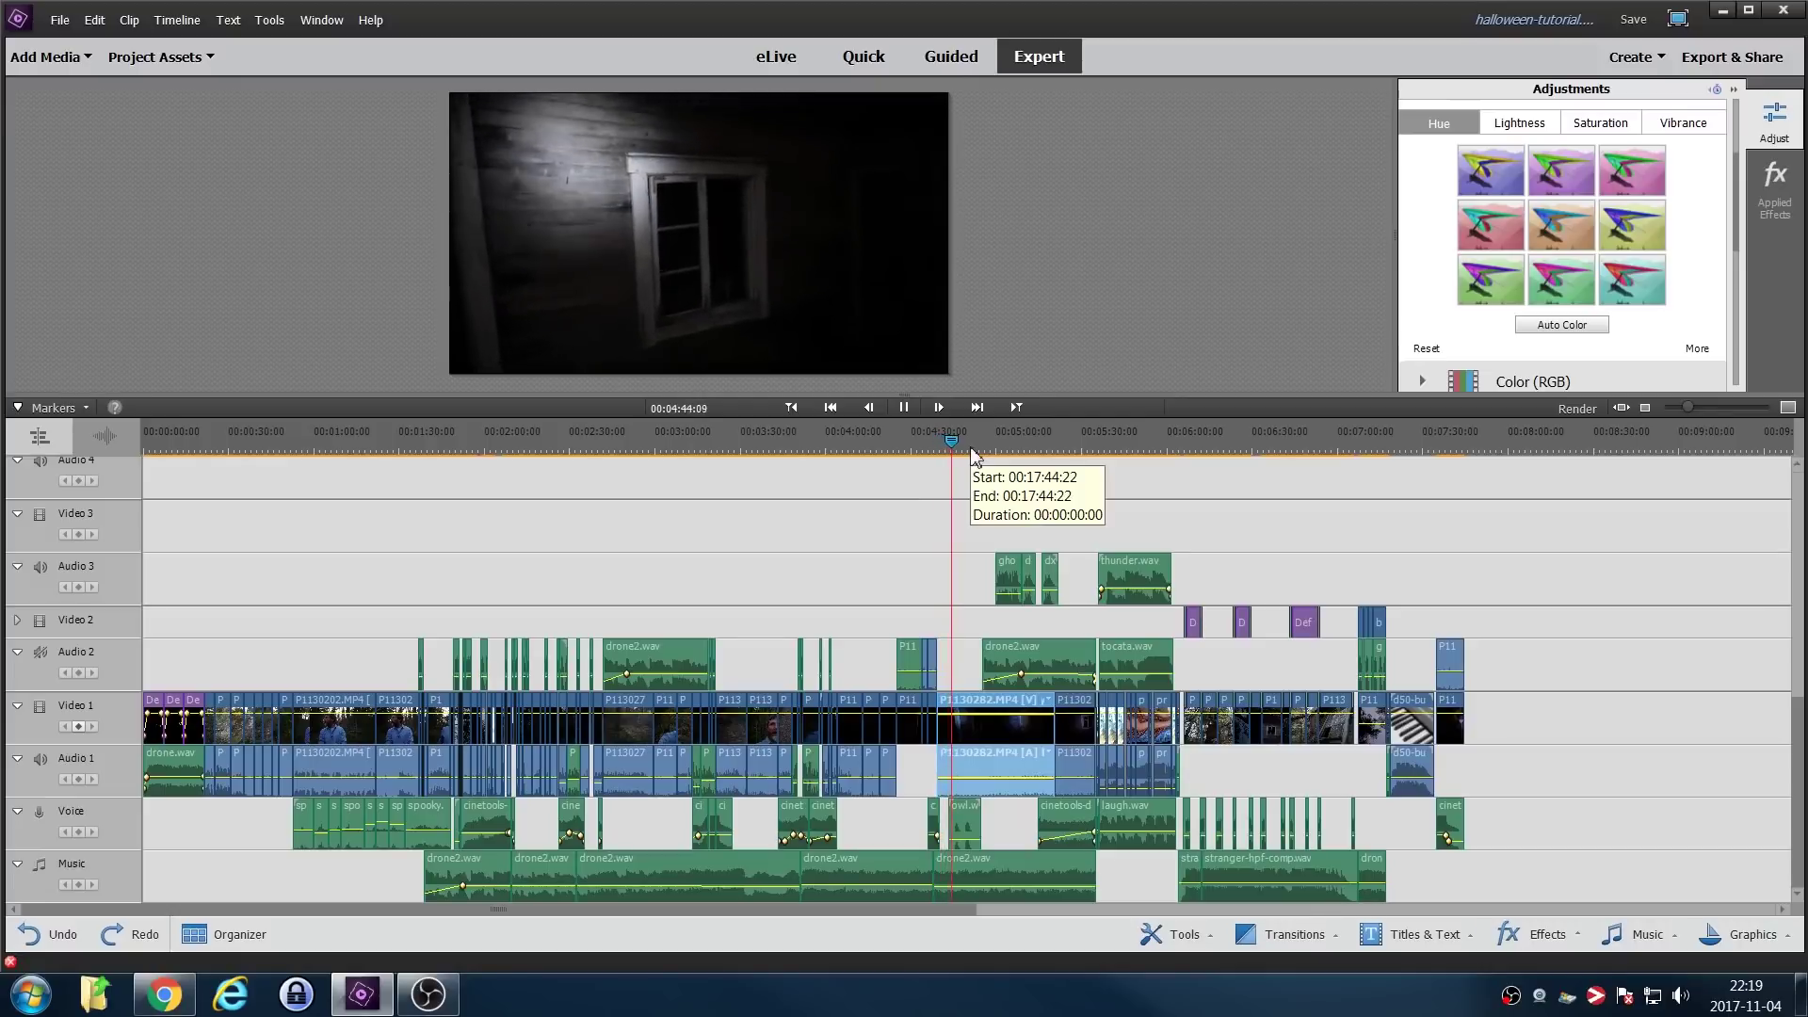
# Stop playback, then play the project from 5:28 into the piano scene.
pyautogui.press('space')
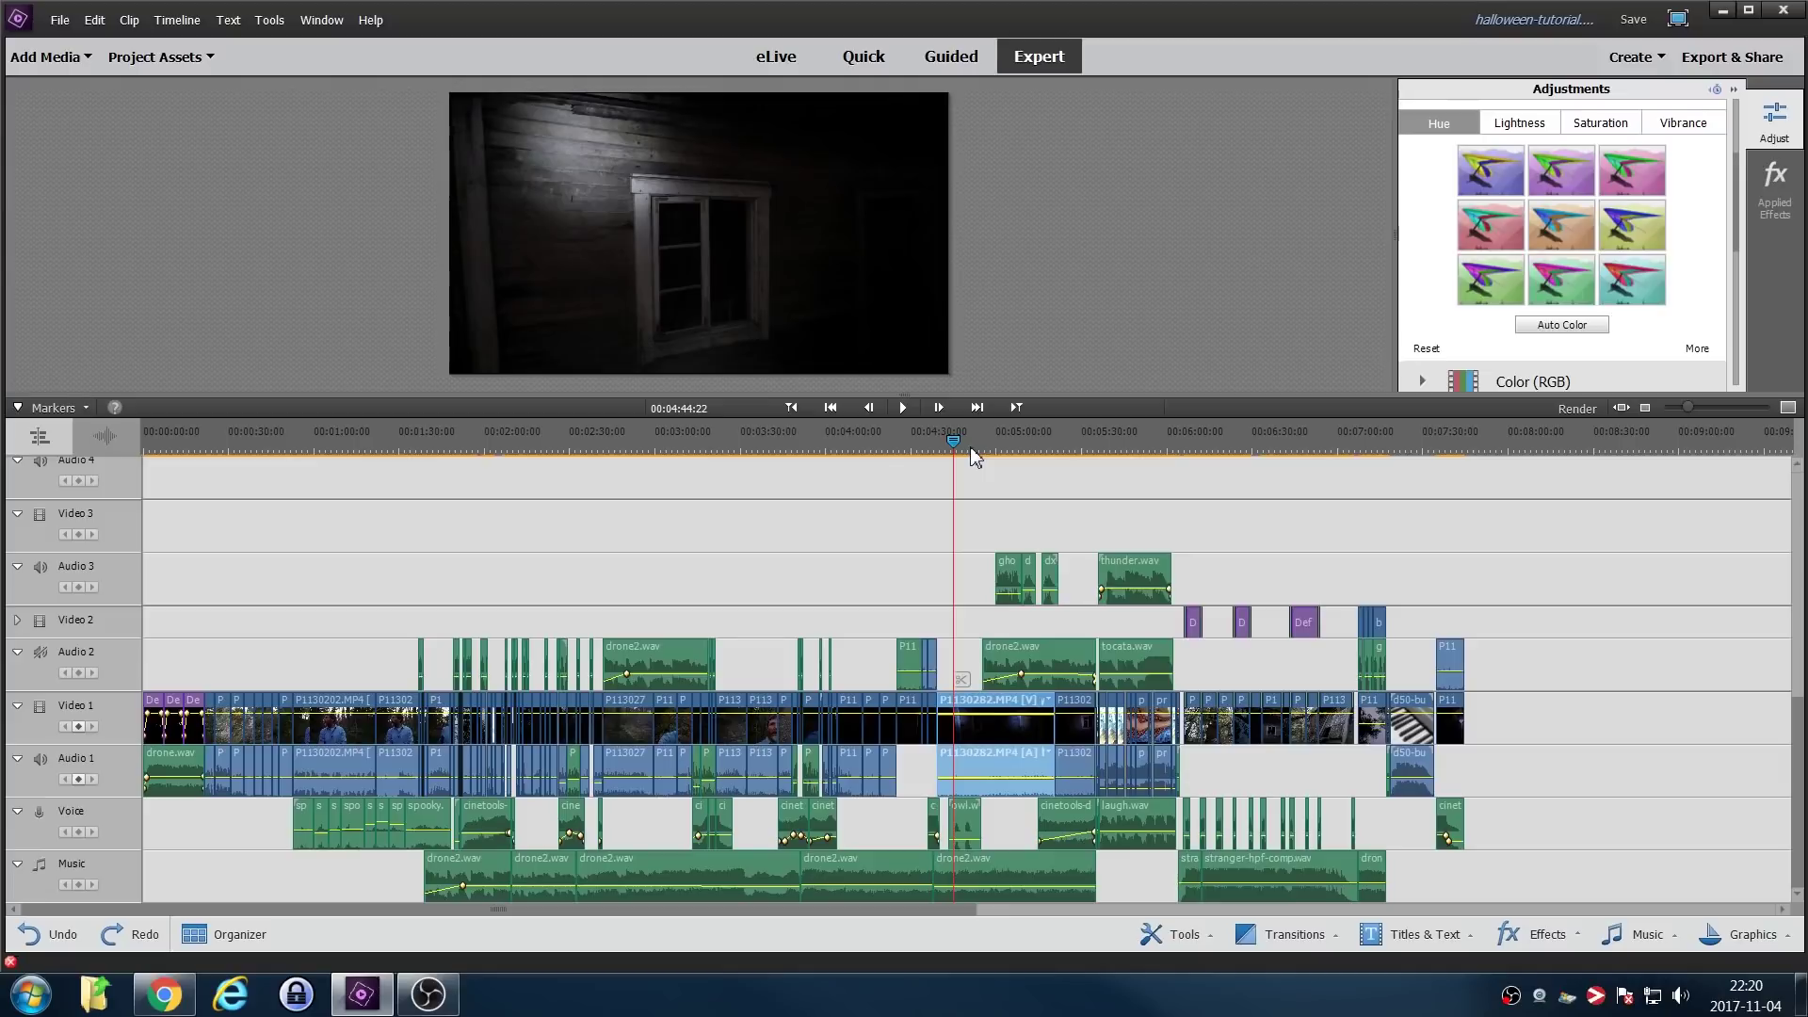
pyautogui.click(1077, 490)
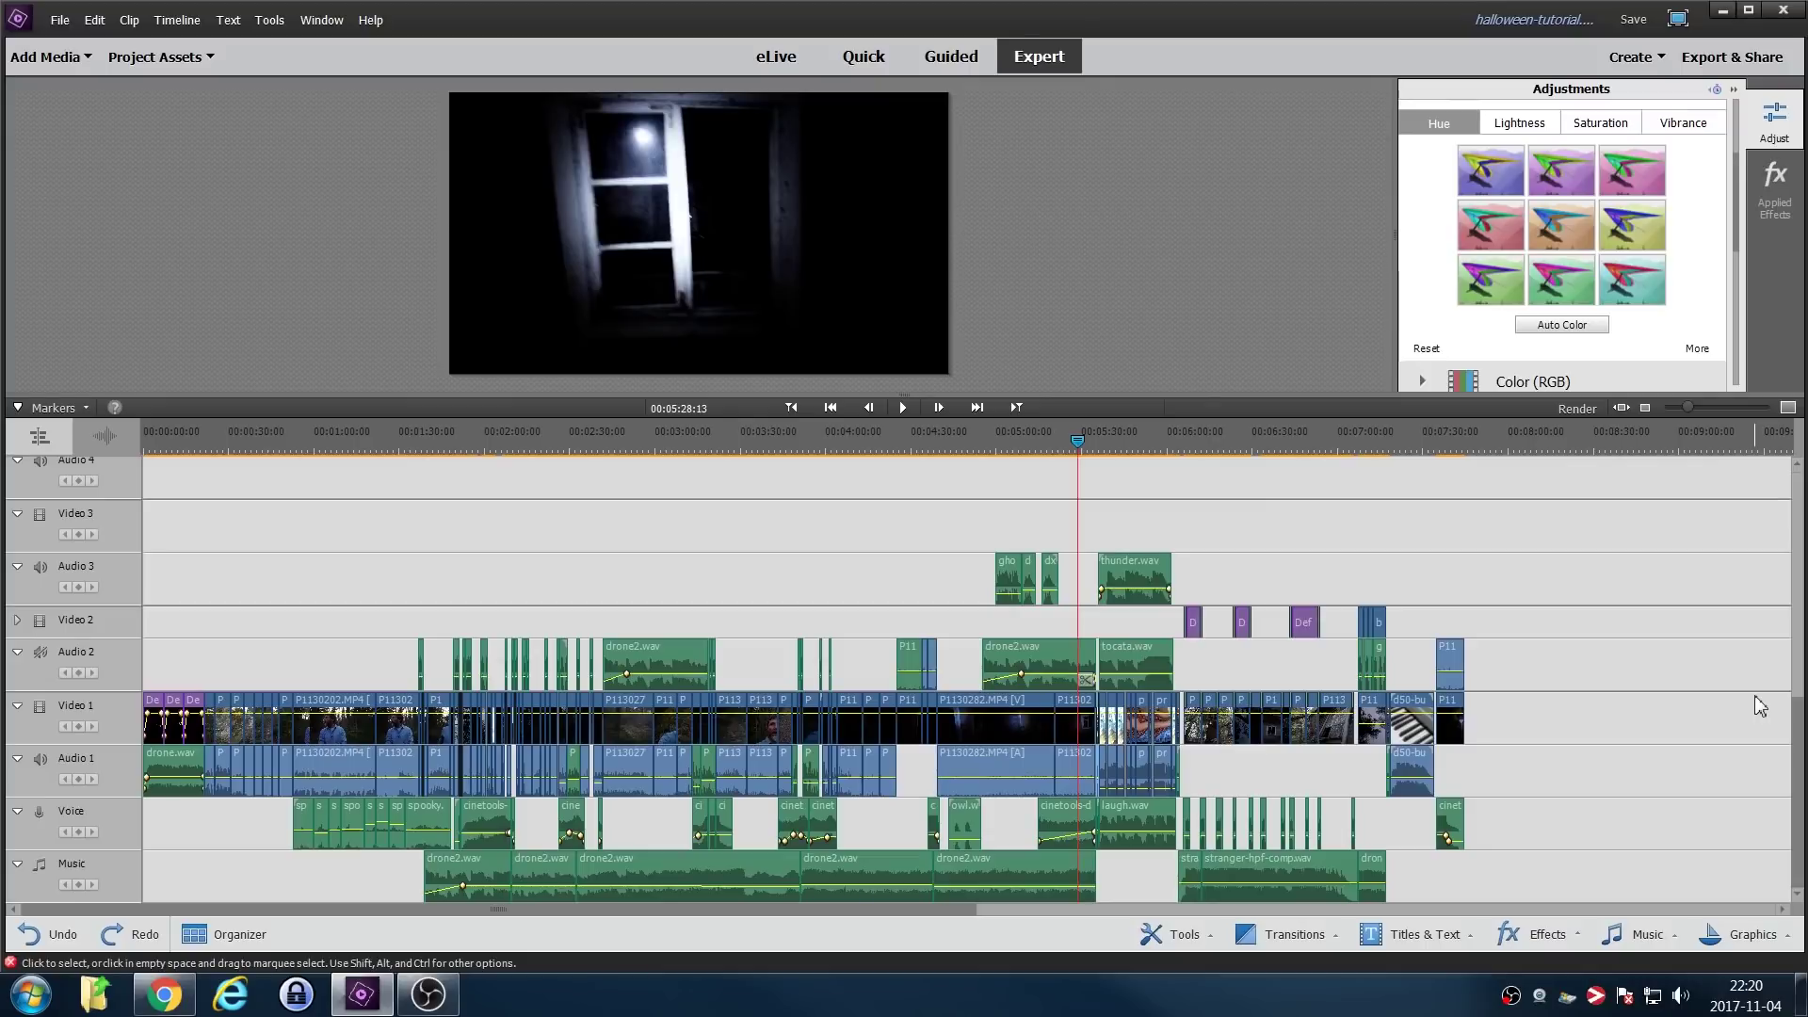
pyautogui.press('space')
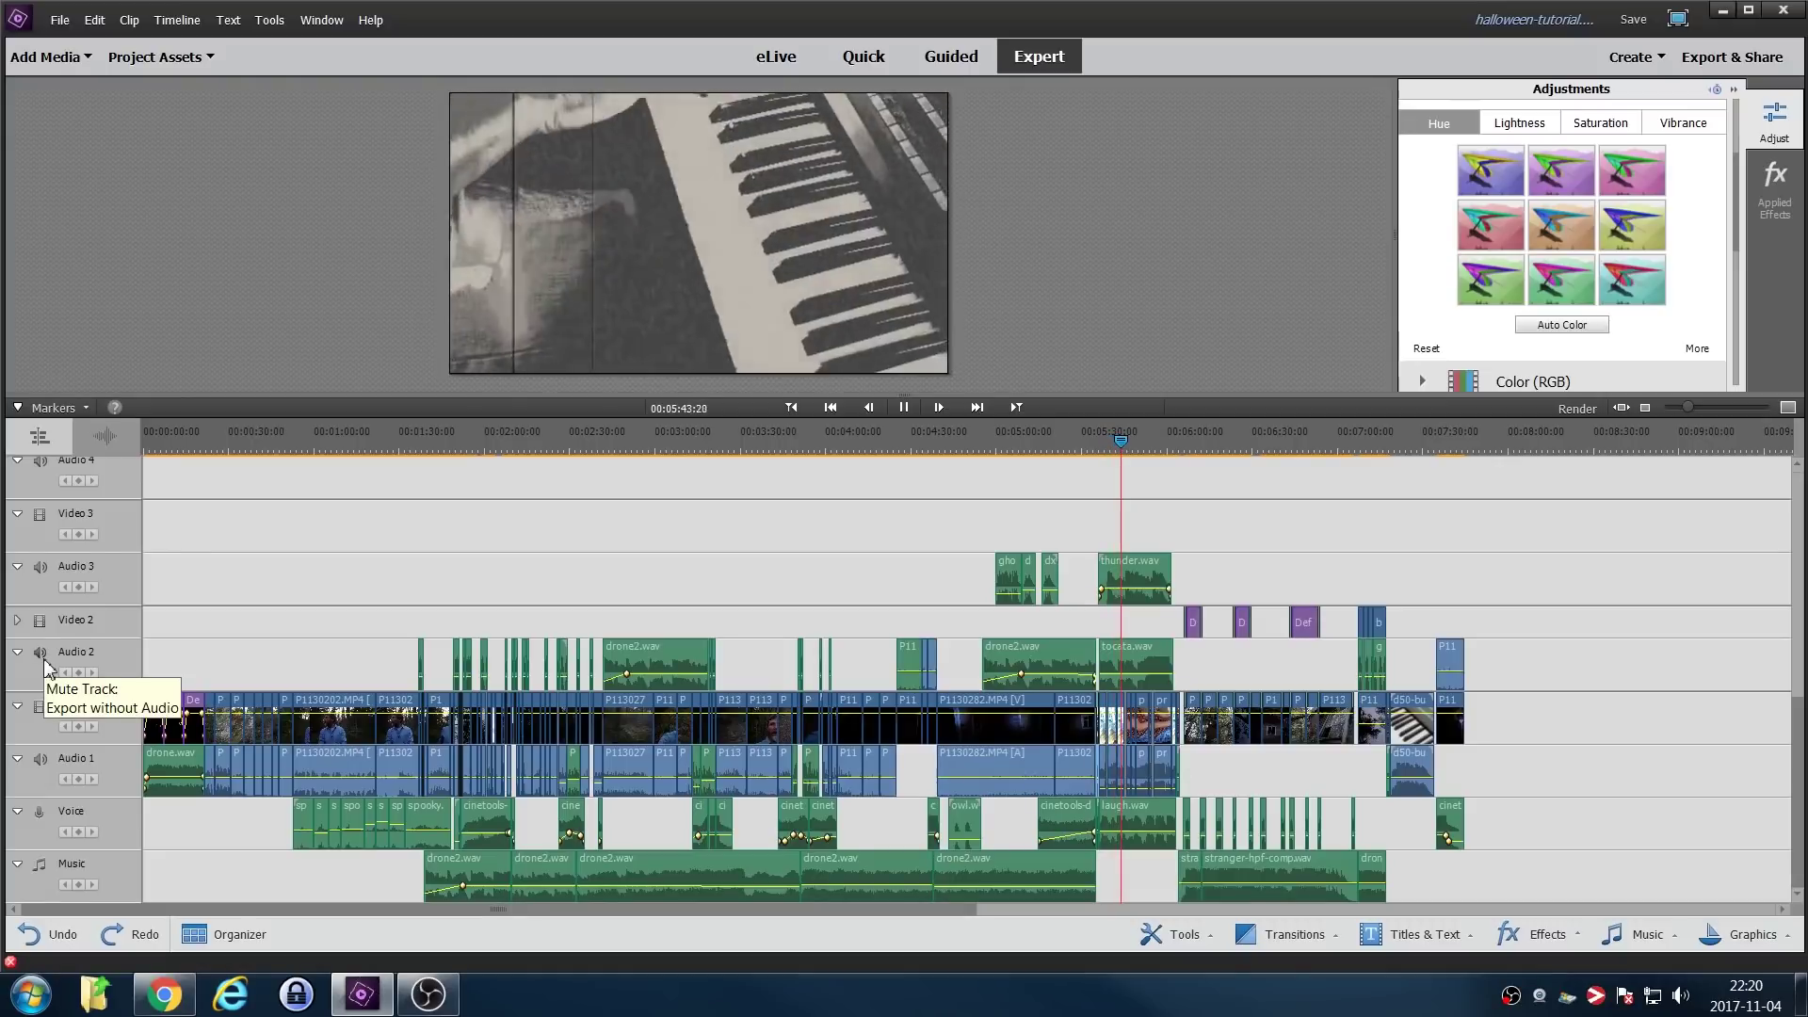
# Replay the piano section, stepping back to the previous edit point.
pyautogui.click(1083, 447)
pyautogui.press('space')
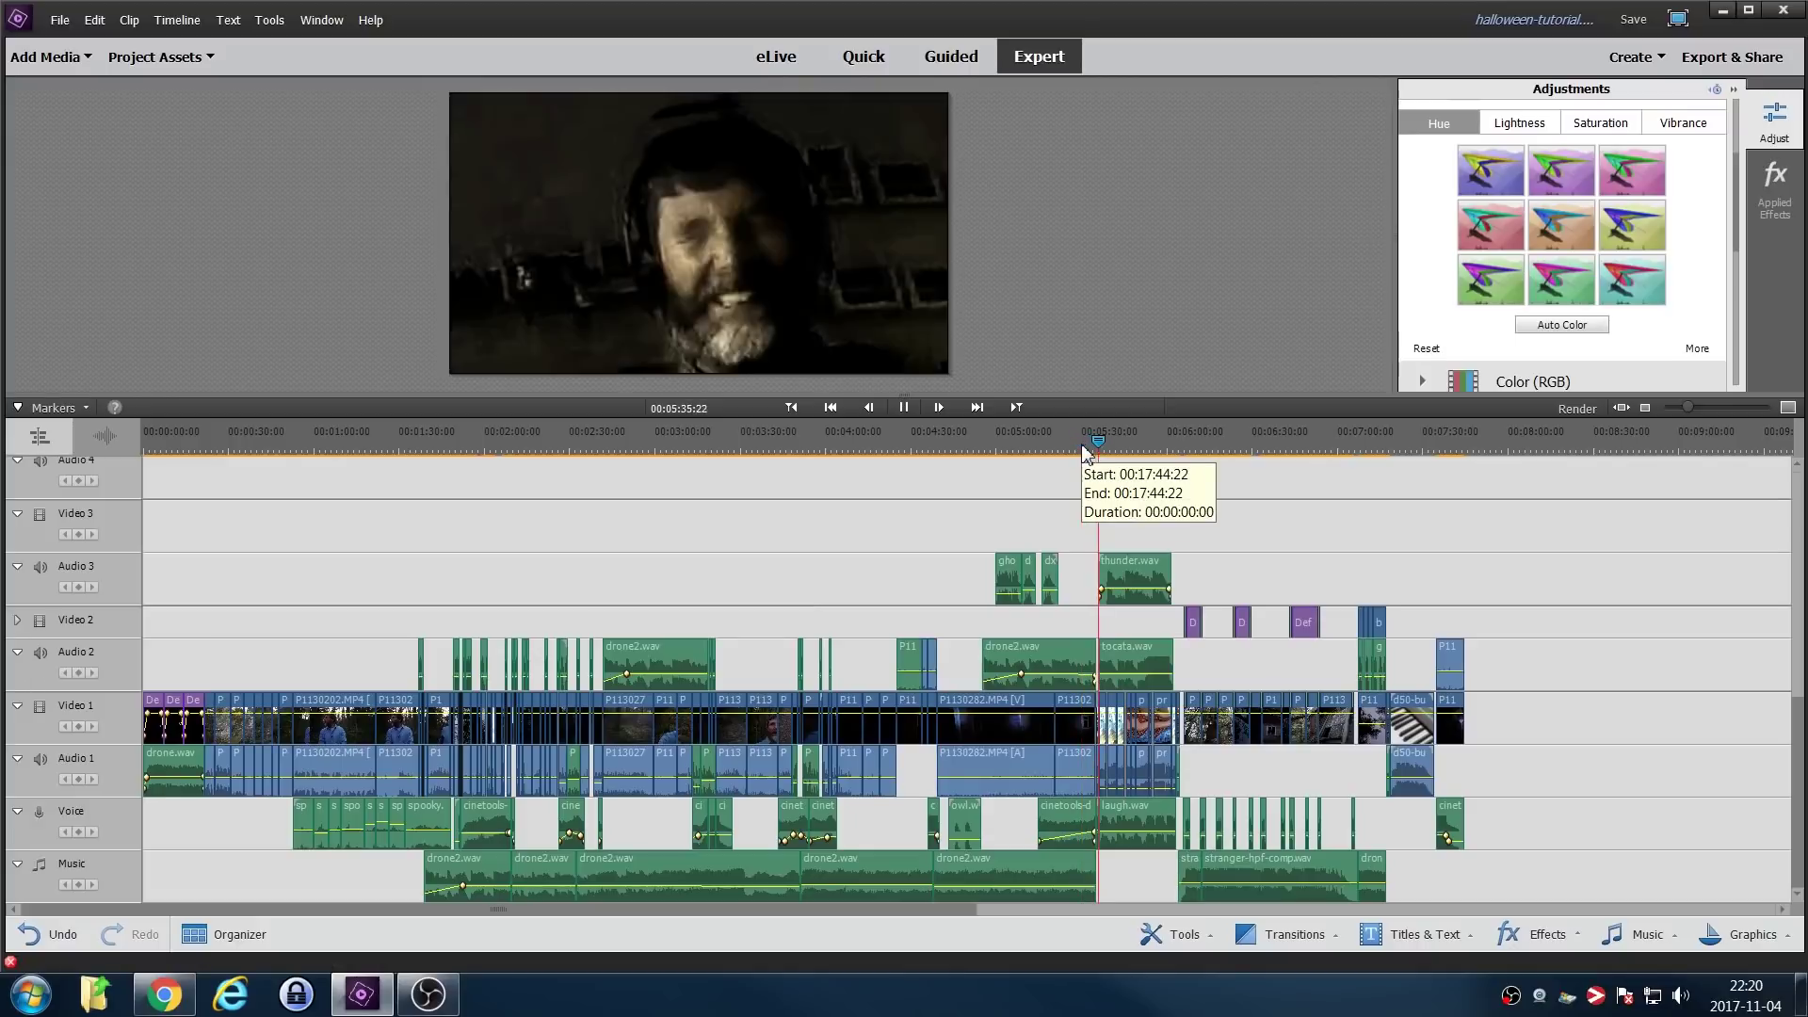
pyautogui.press('space')
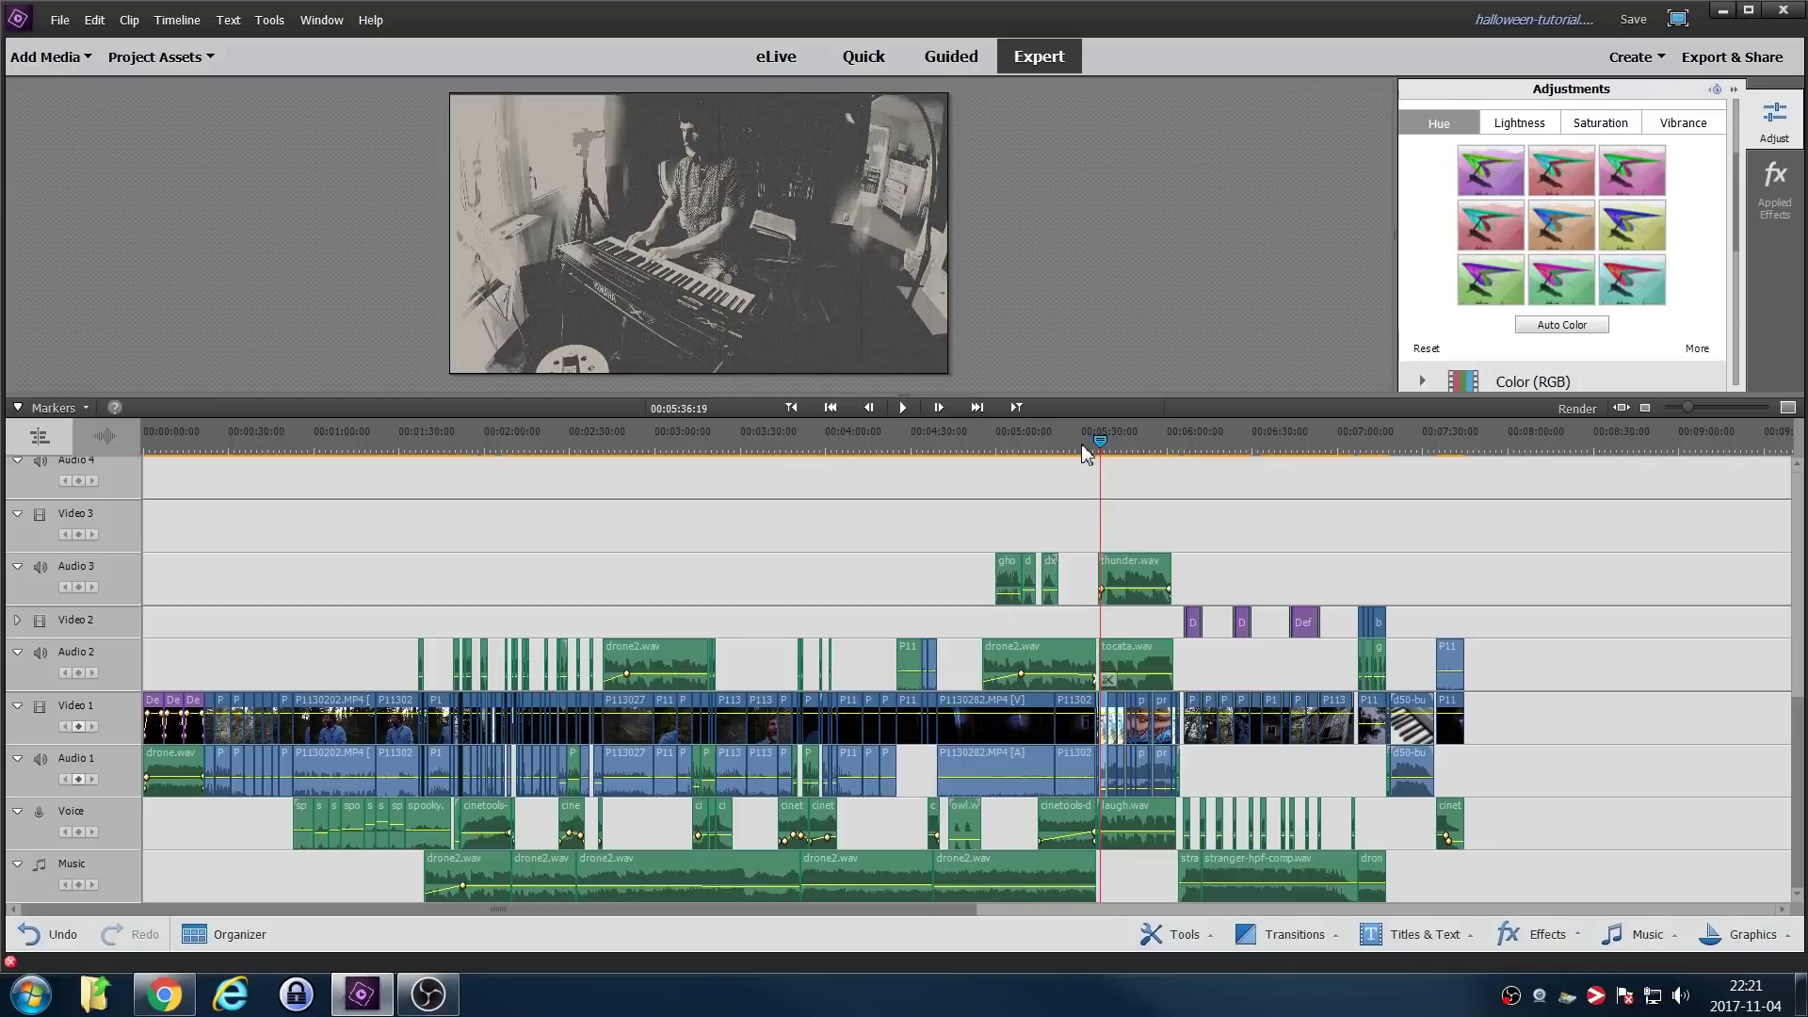
pyautogui.press('pageup')
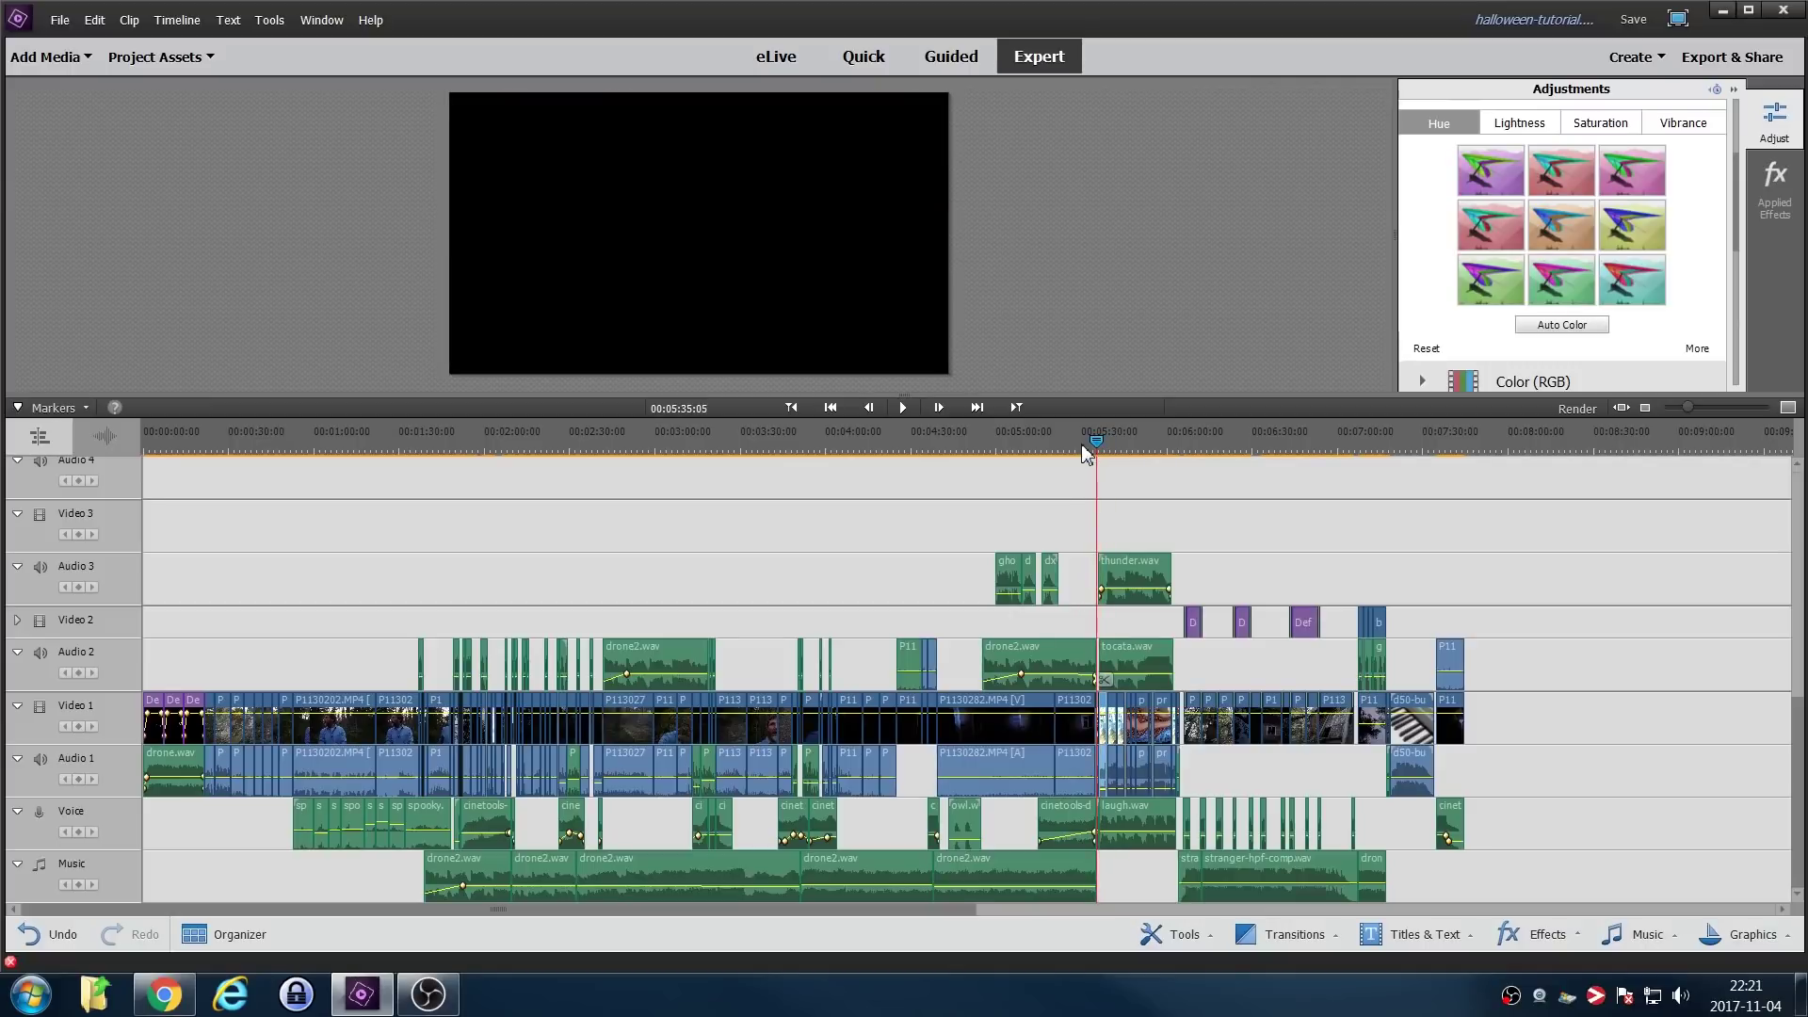
pyautogui.press('space')
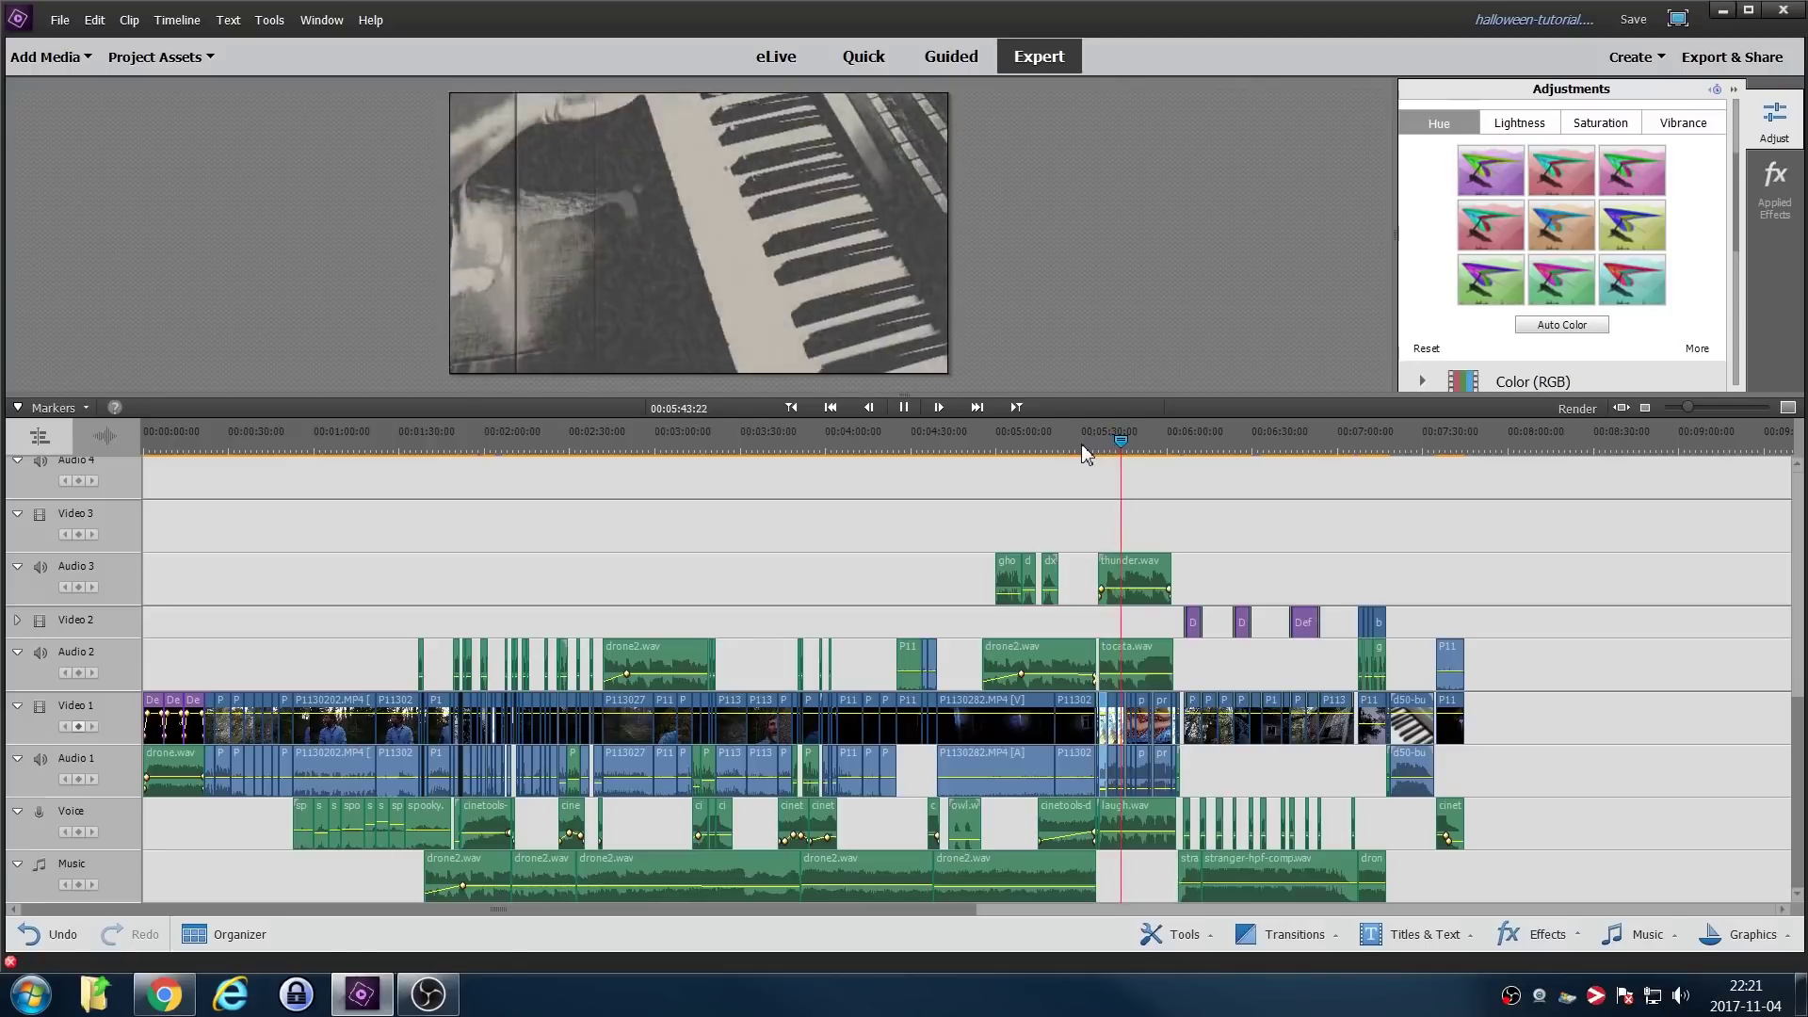
pyautogui.press('space')
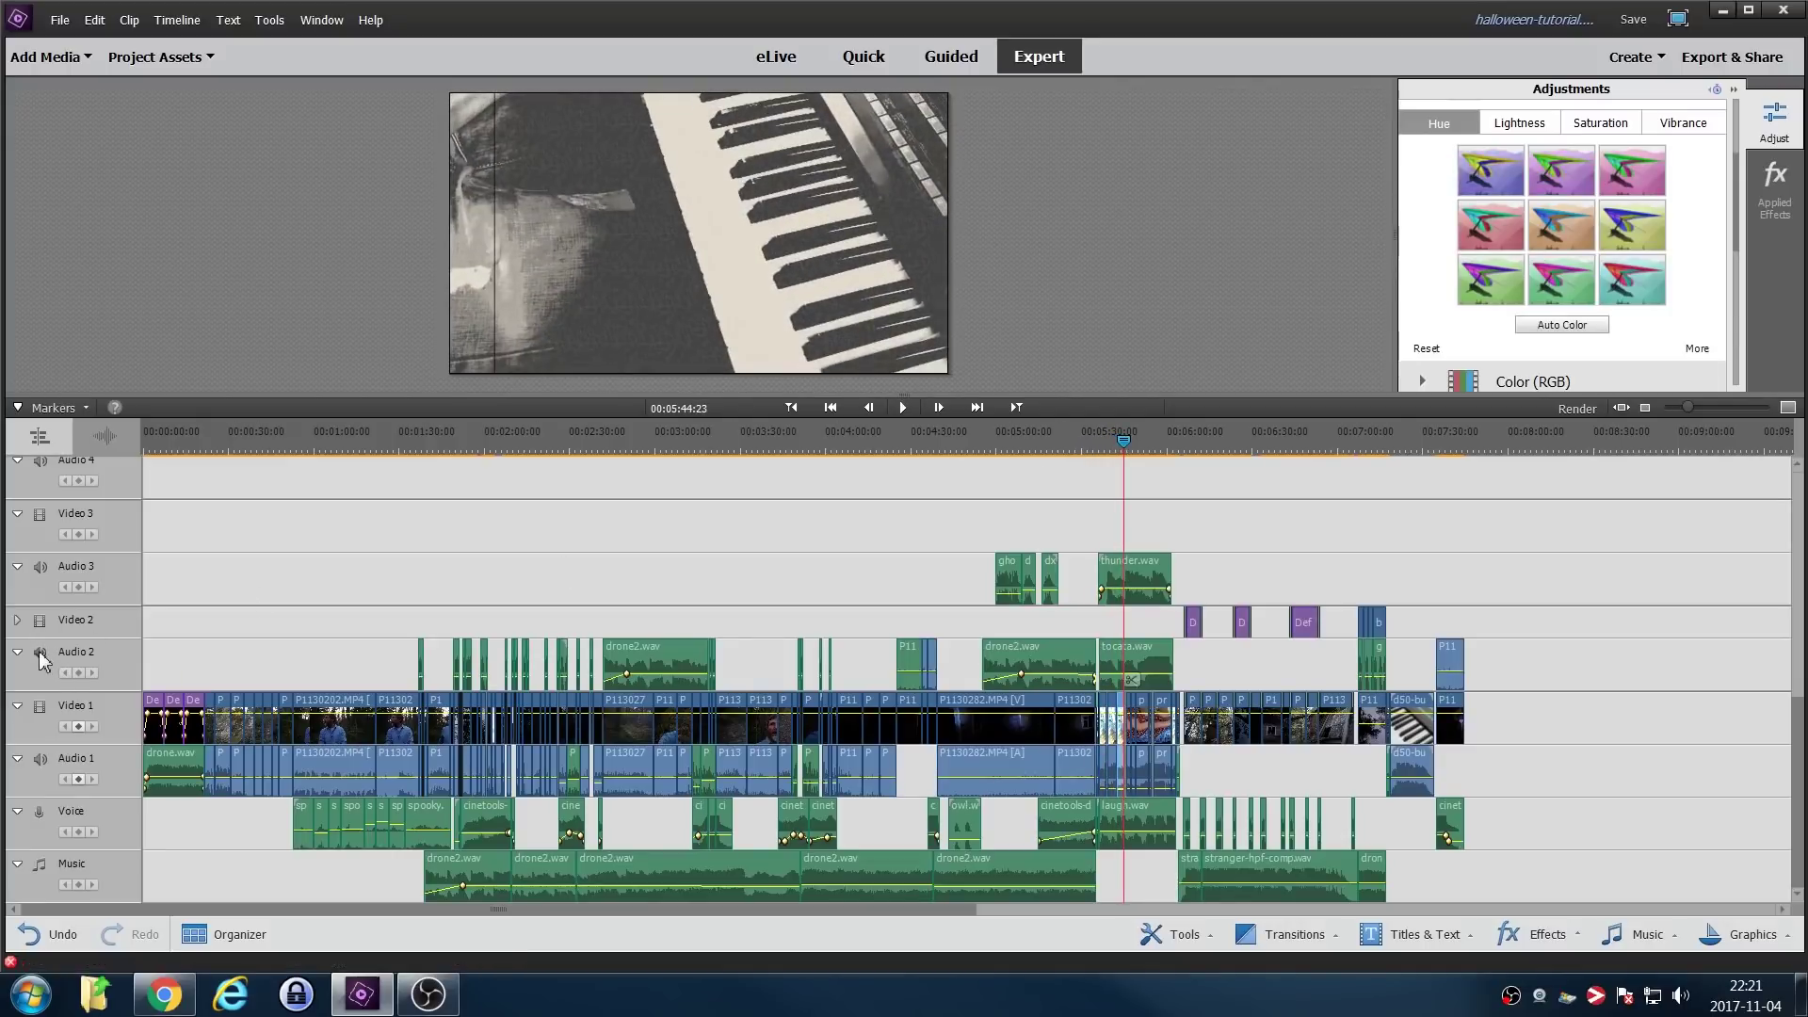
# Mute Audio 2, briefly mute then unmute Voice, and replay the pianist shot.
pyautogui.click(40, 651)
pyautogui.click(40, 811)
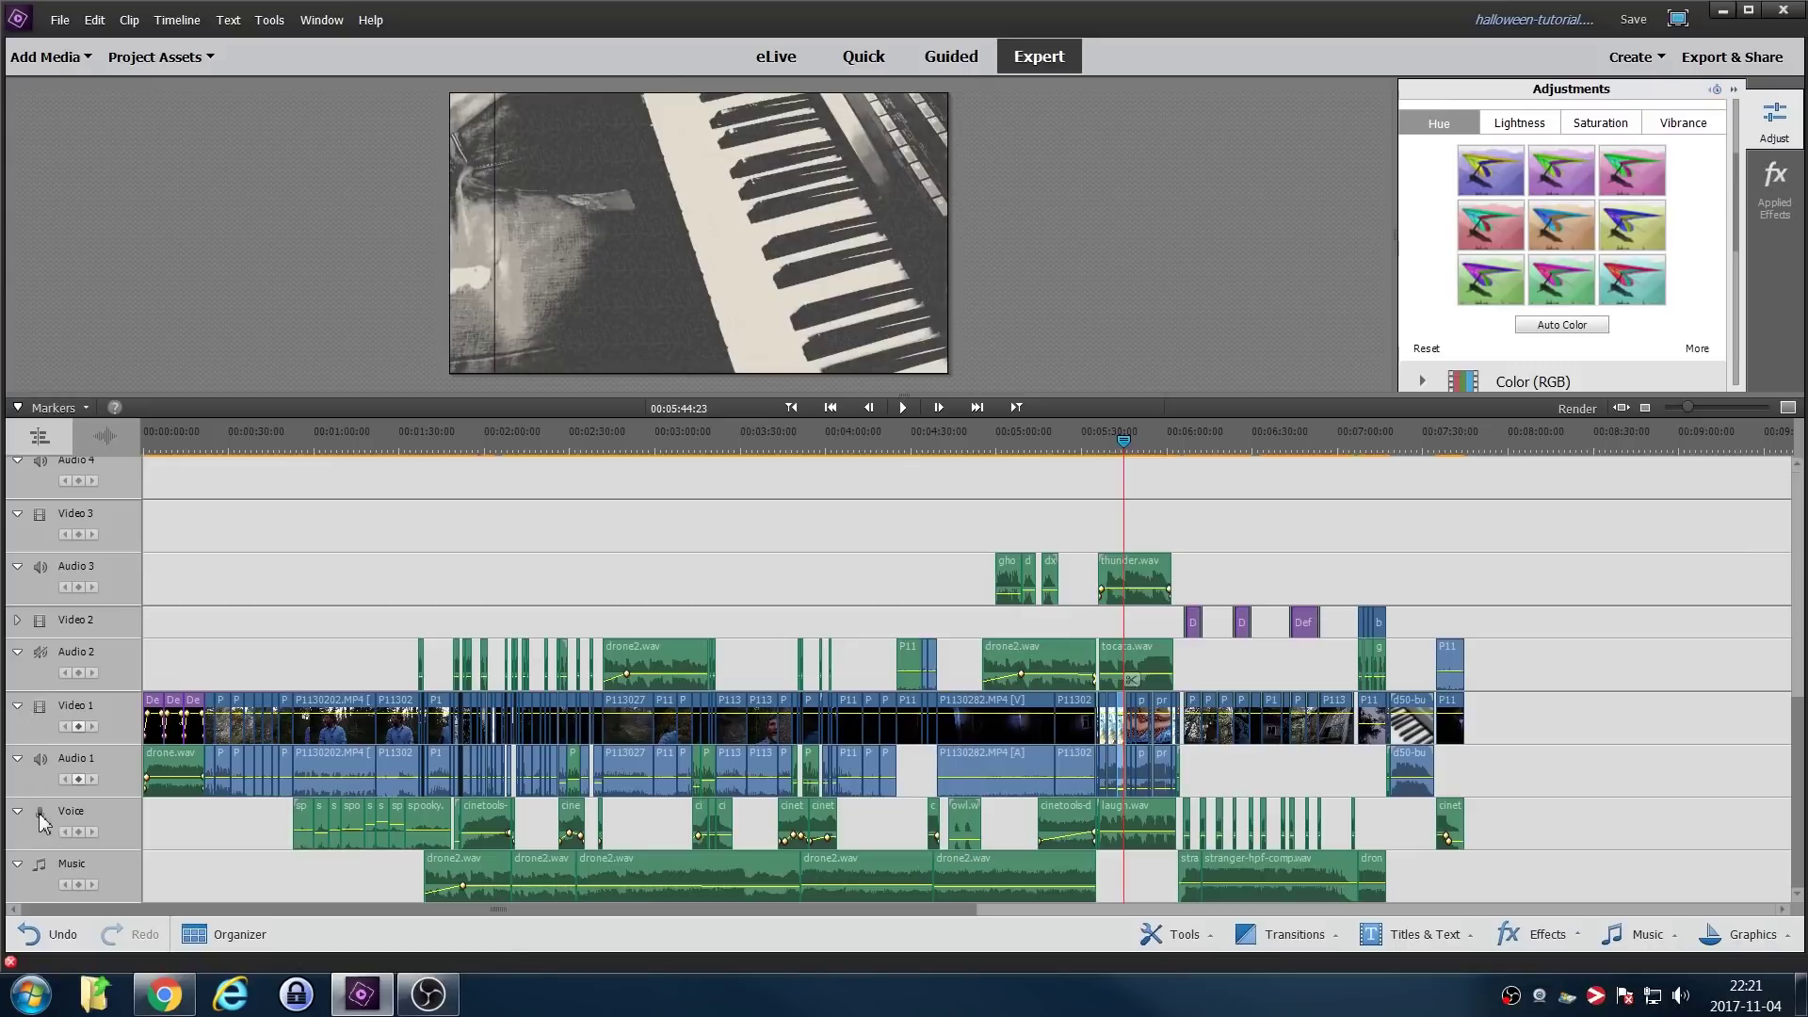
pyautogui.click(1108, 450)
pyautogui.press('space')
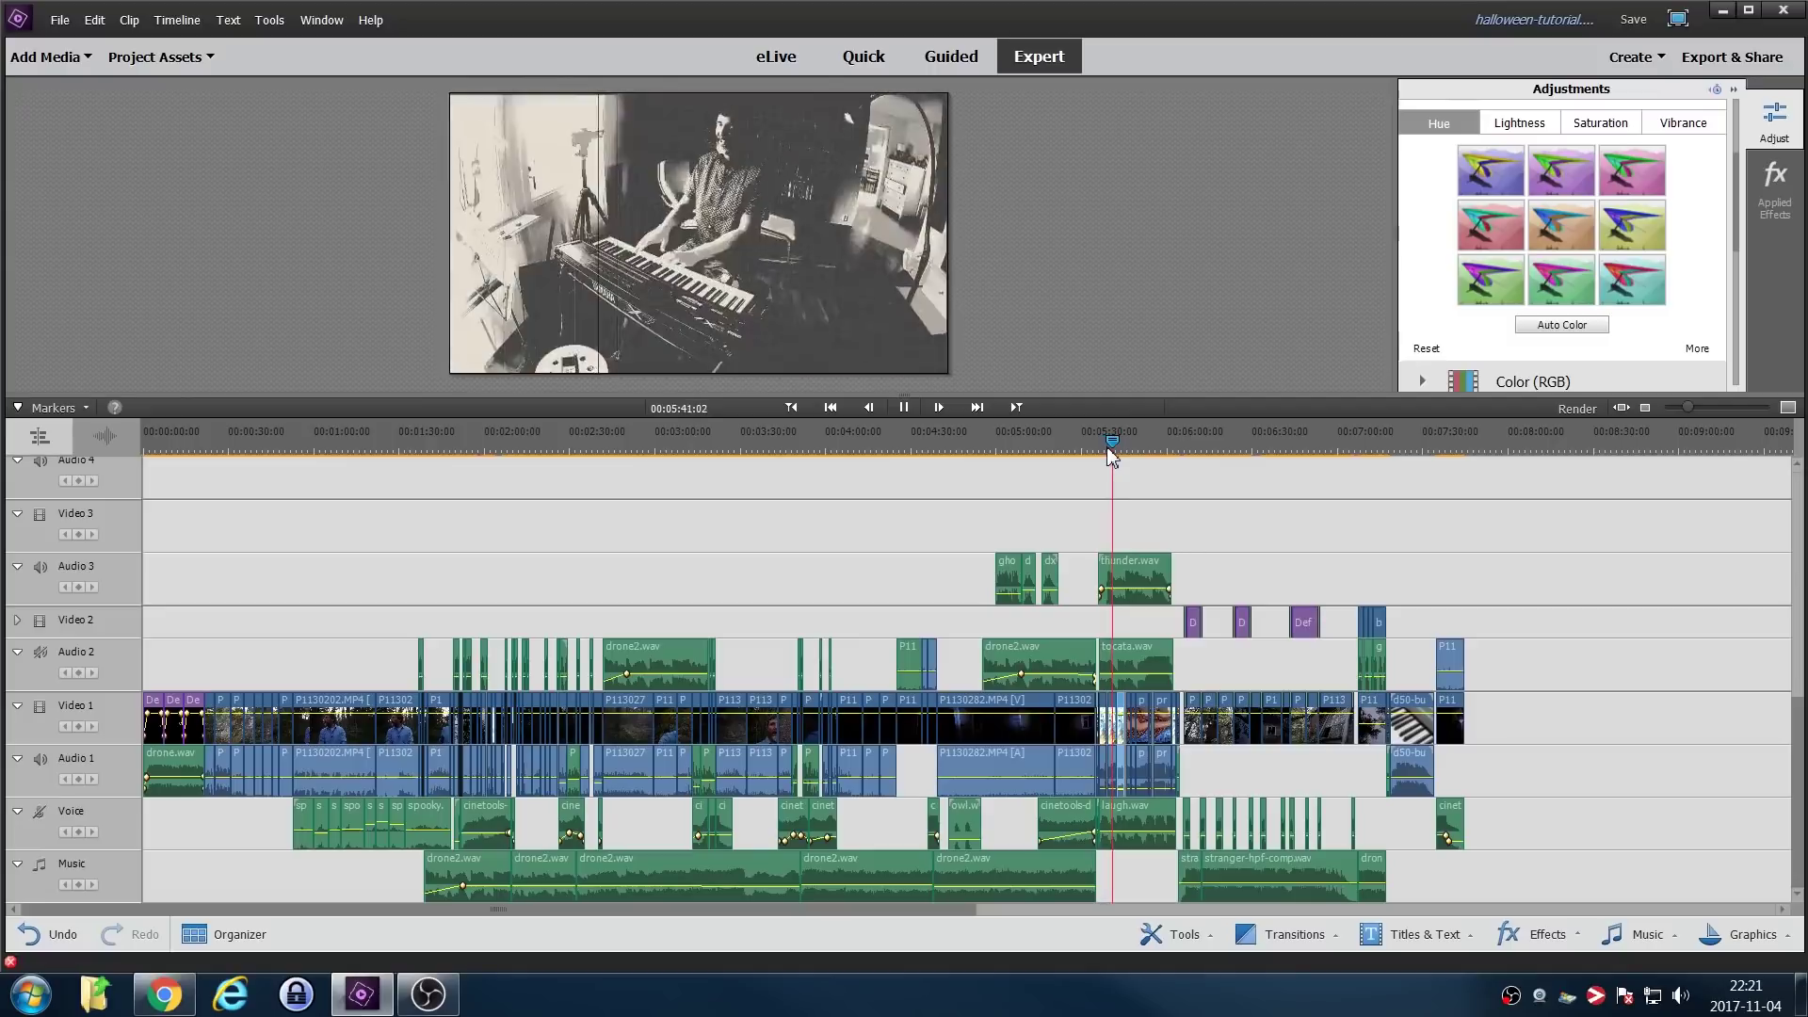
pyautogui.press('space')
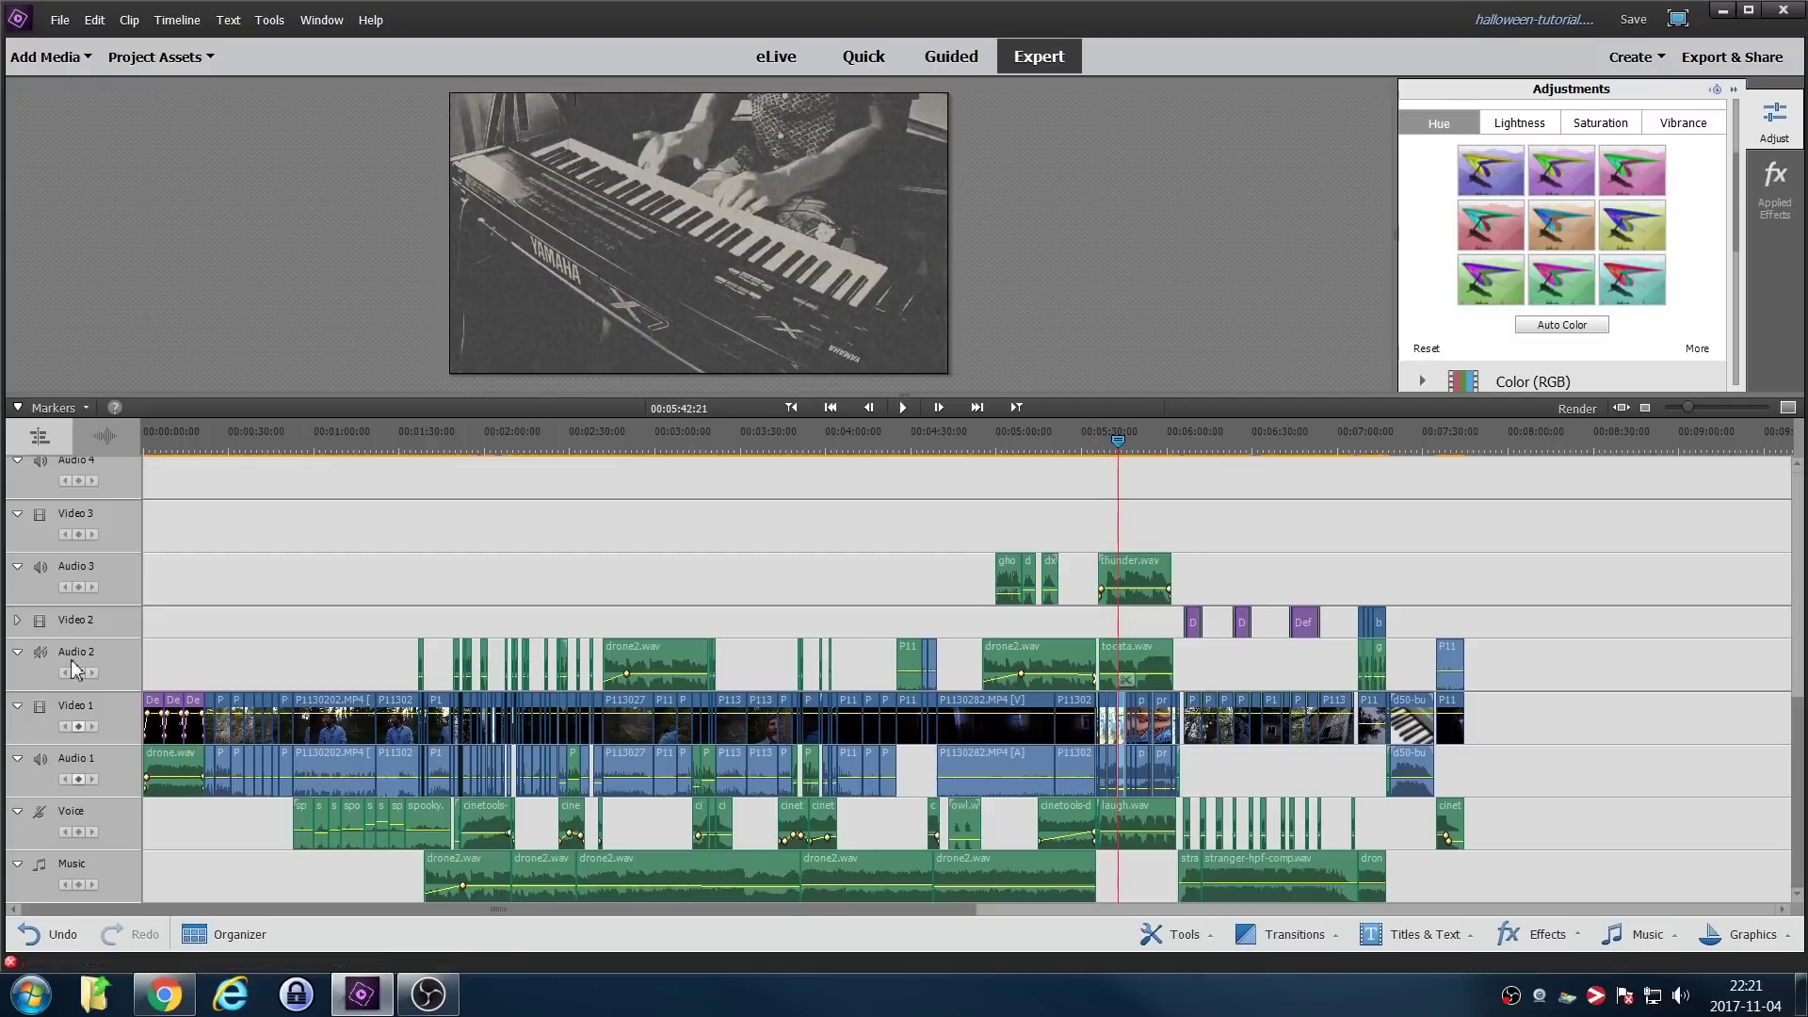
pyautogui.click(39, 811)
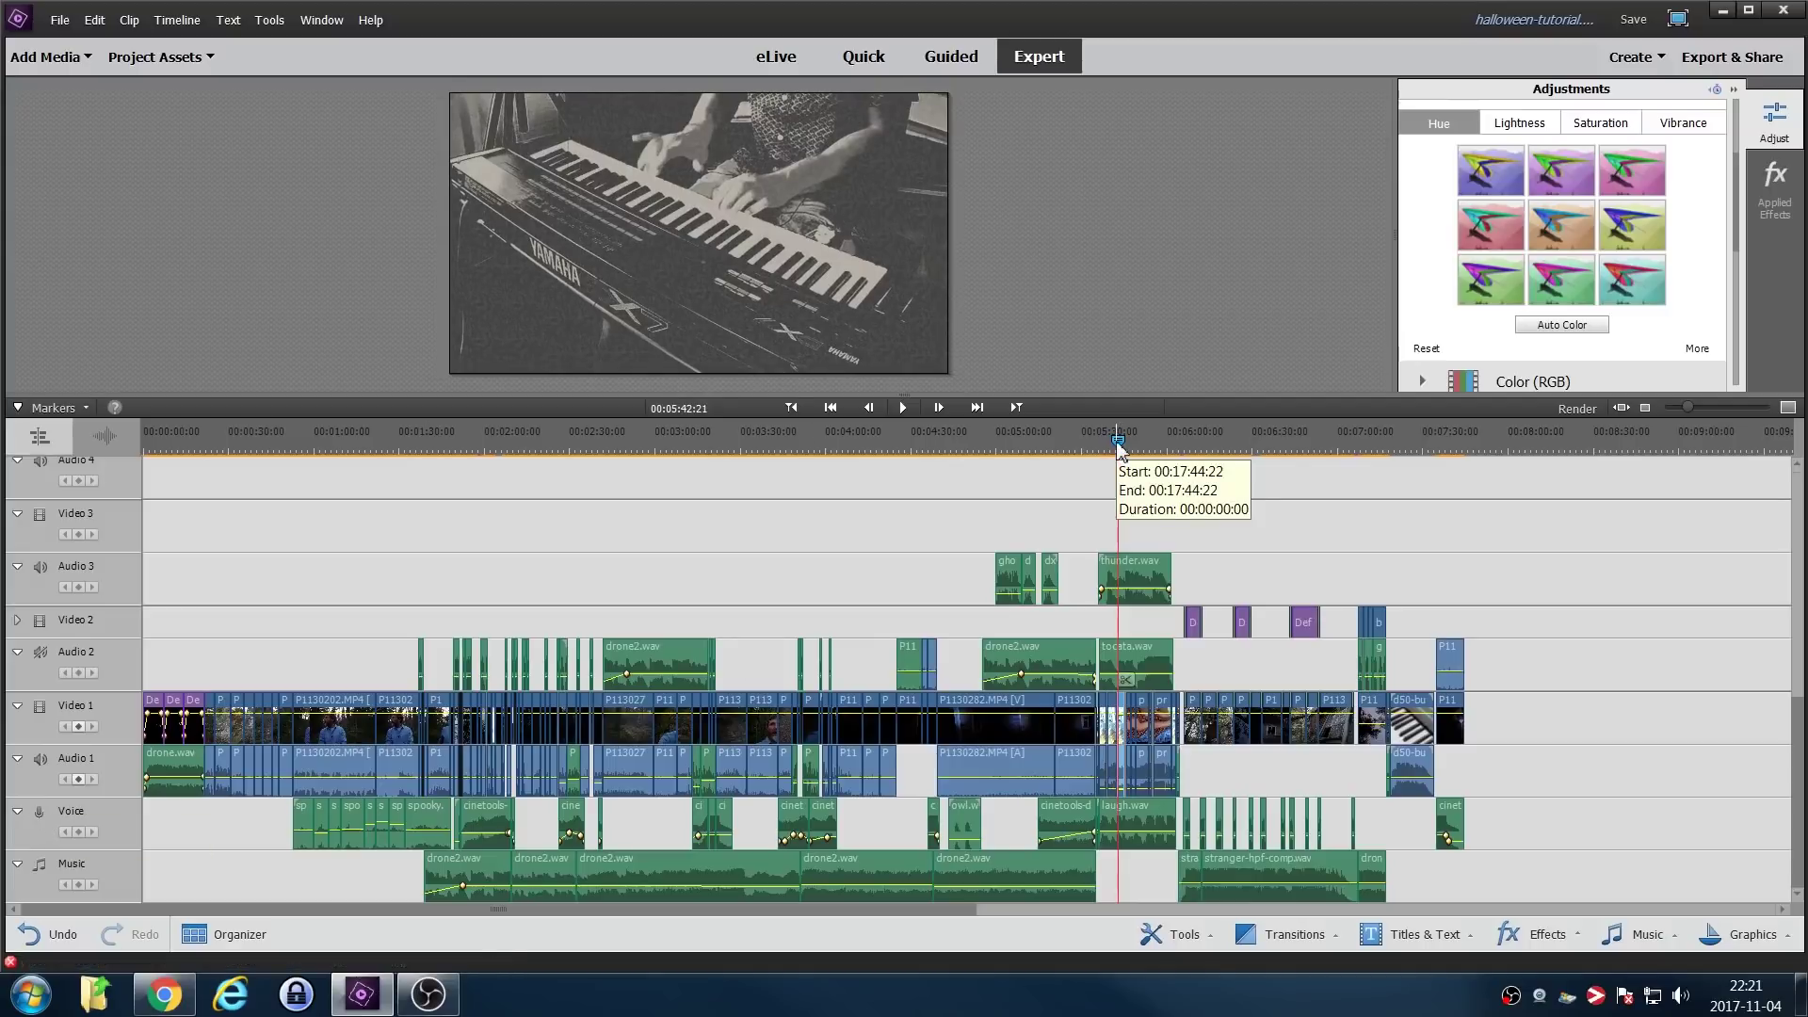
pyautogui.press('space')
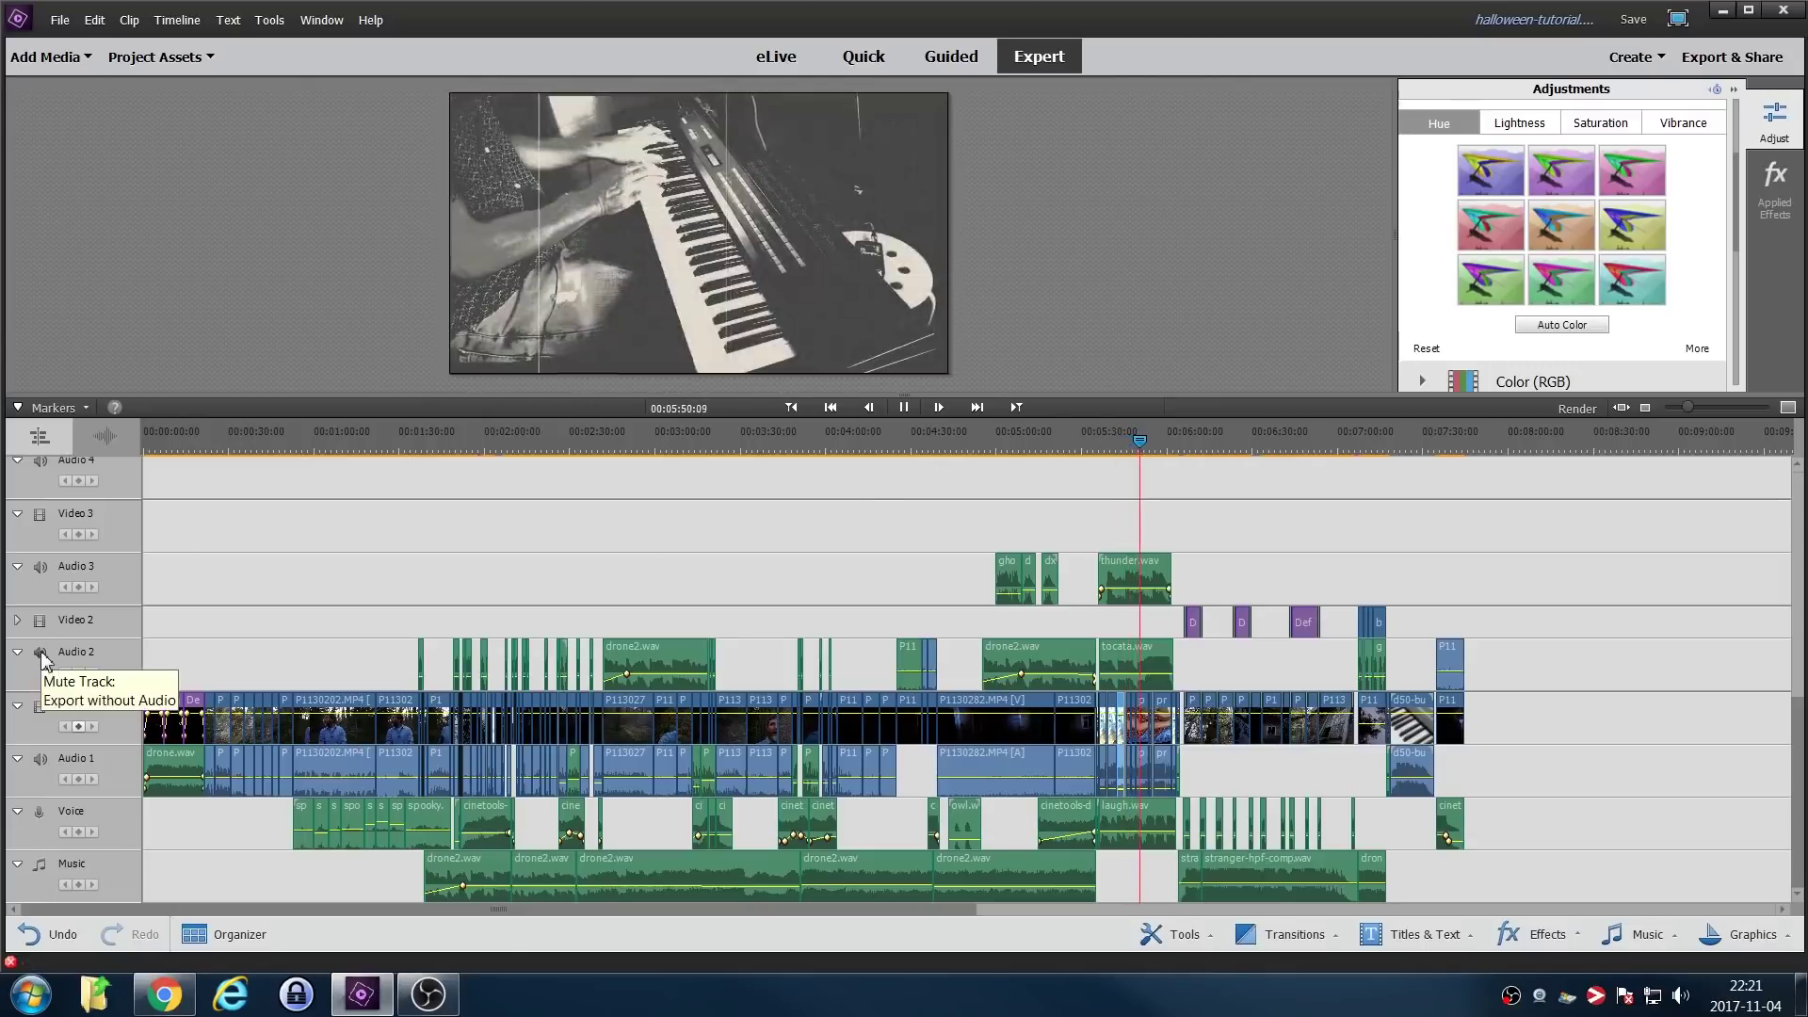
pyautogui.press('space')
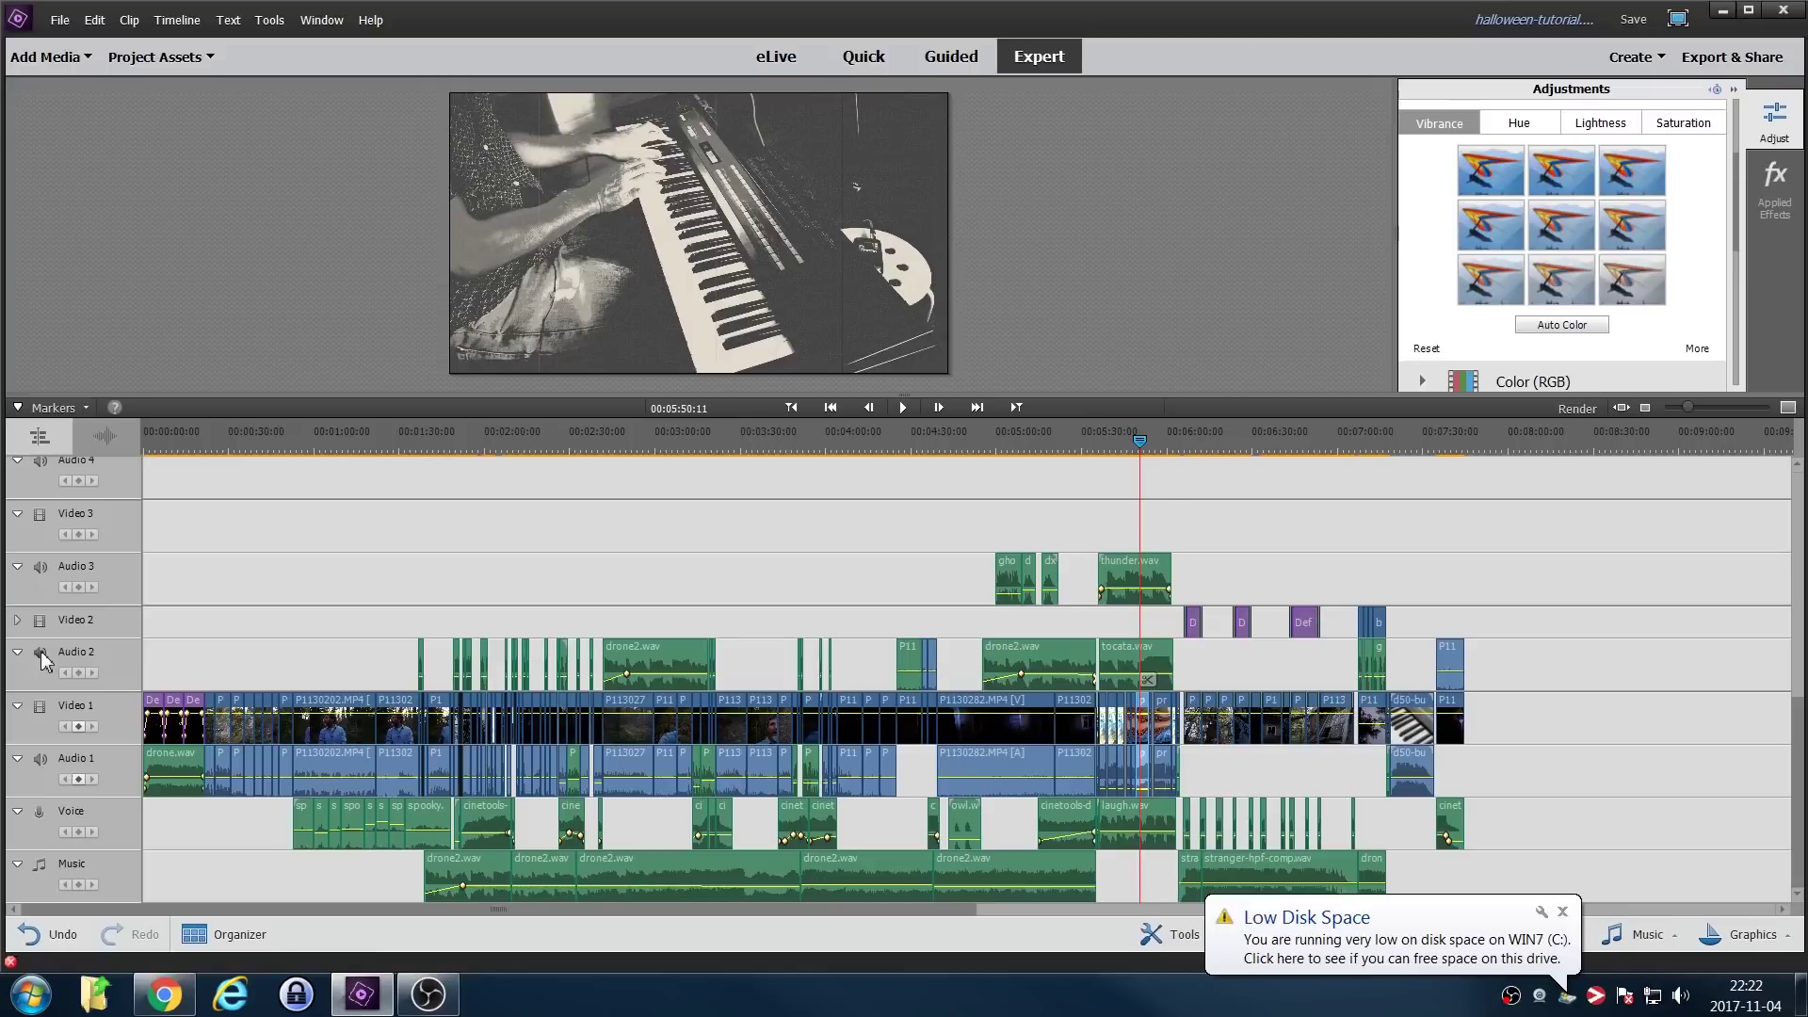
# Play the title footage from about 00:06:02, pausing and resuming along the way.
pyautogui.click(1173, 445)
pyautogui.press('space')
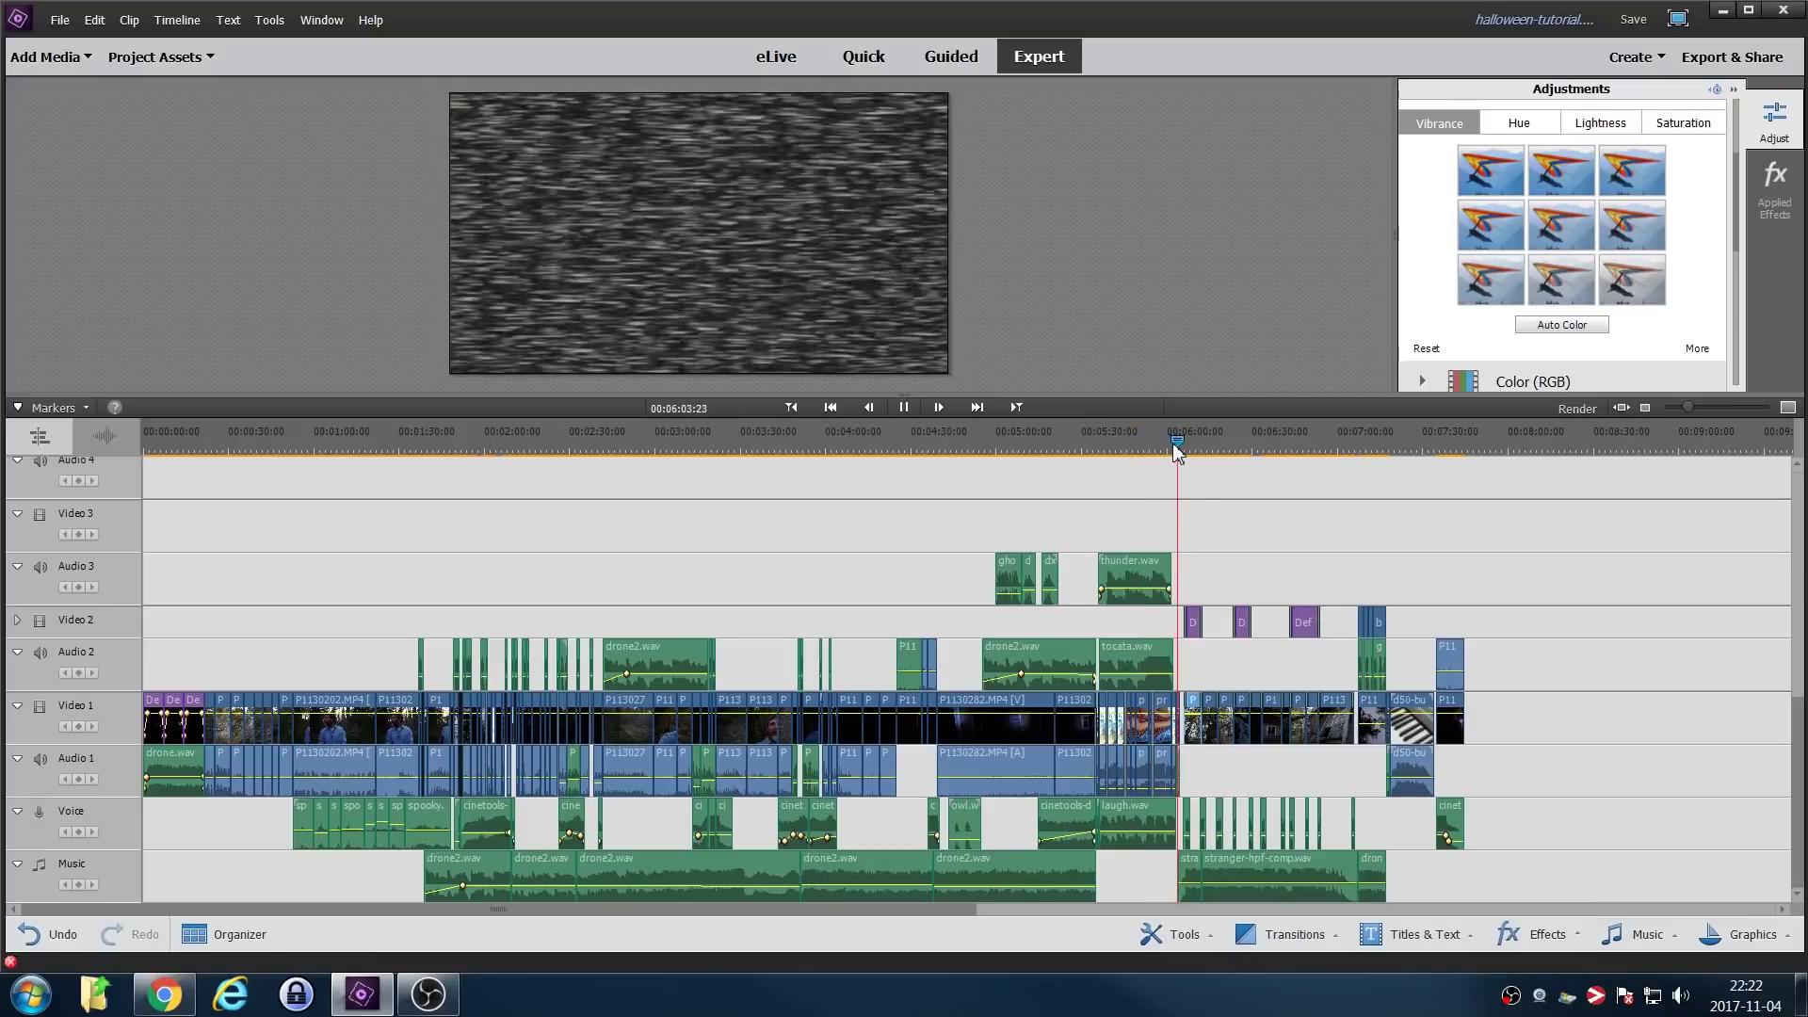
pyautogui.press('space')
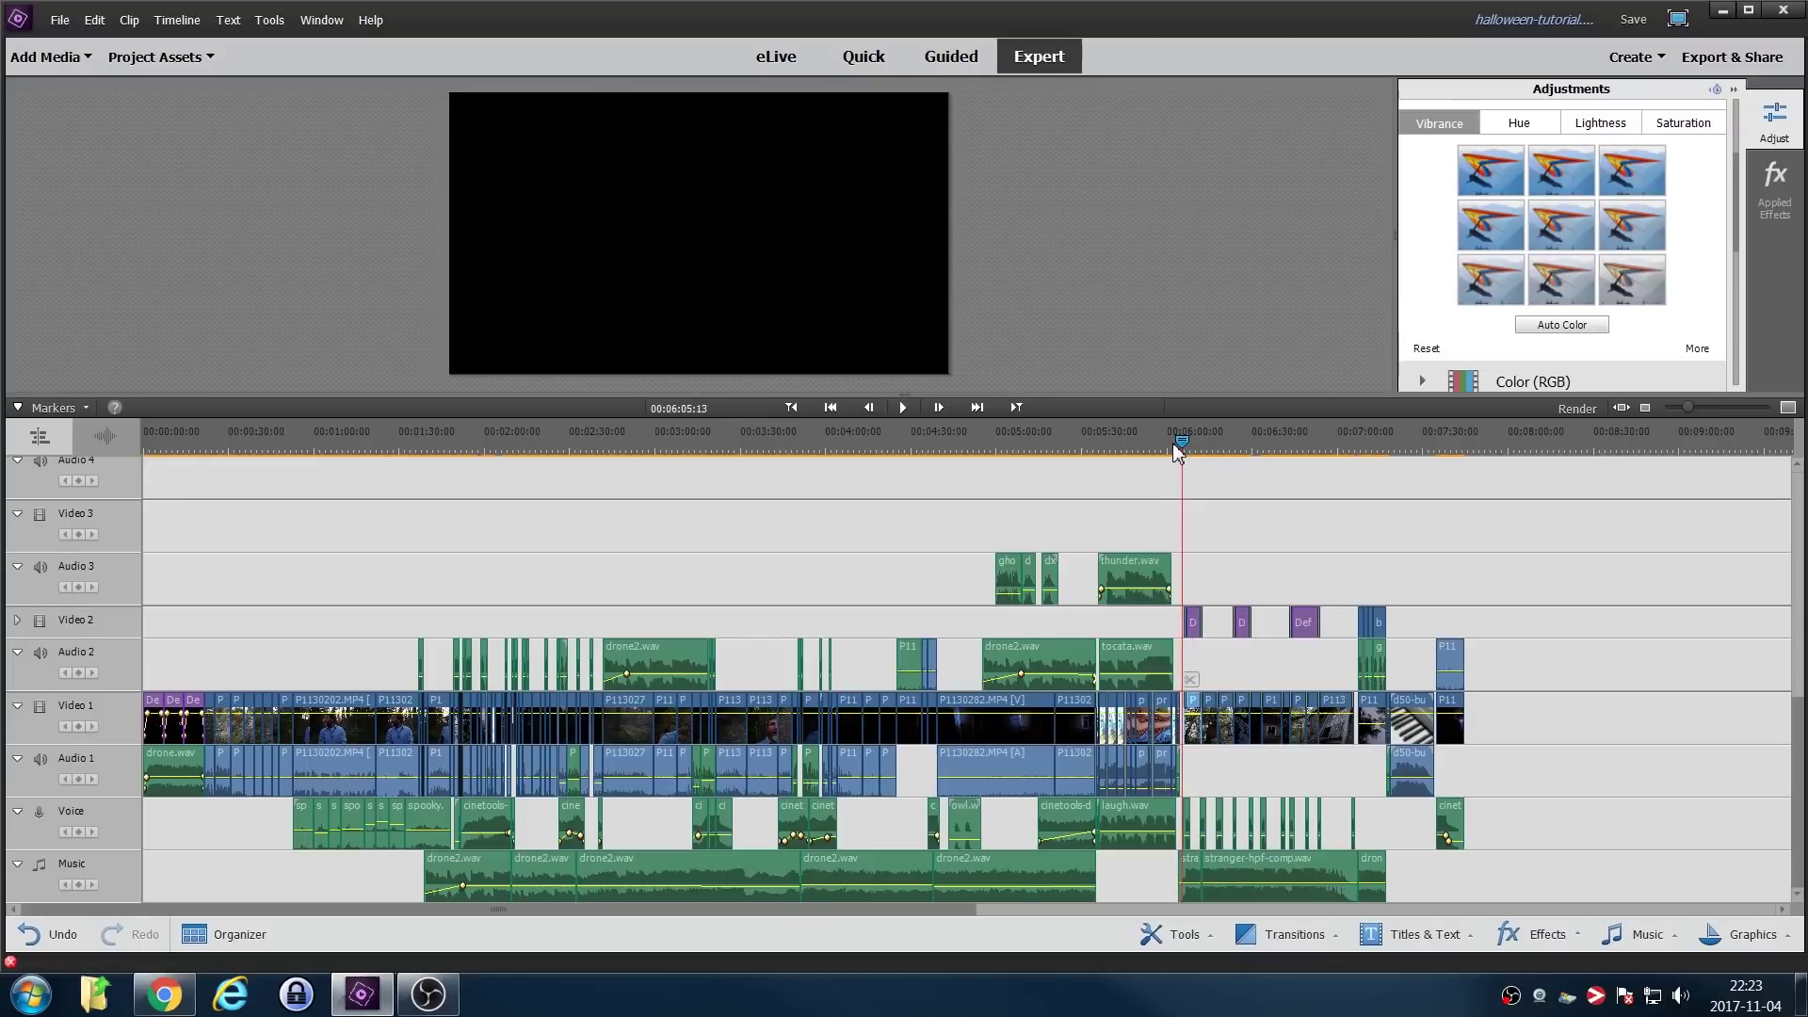
pyautogui.press('space')
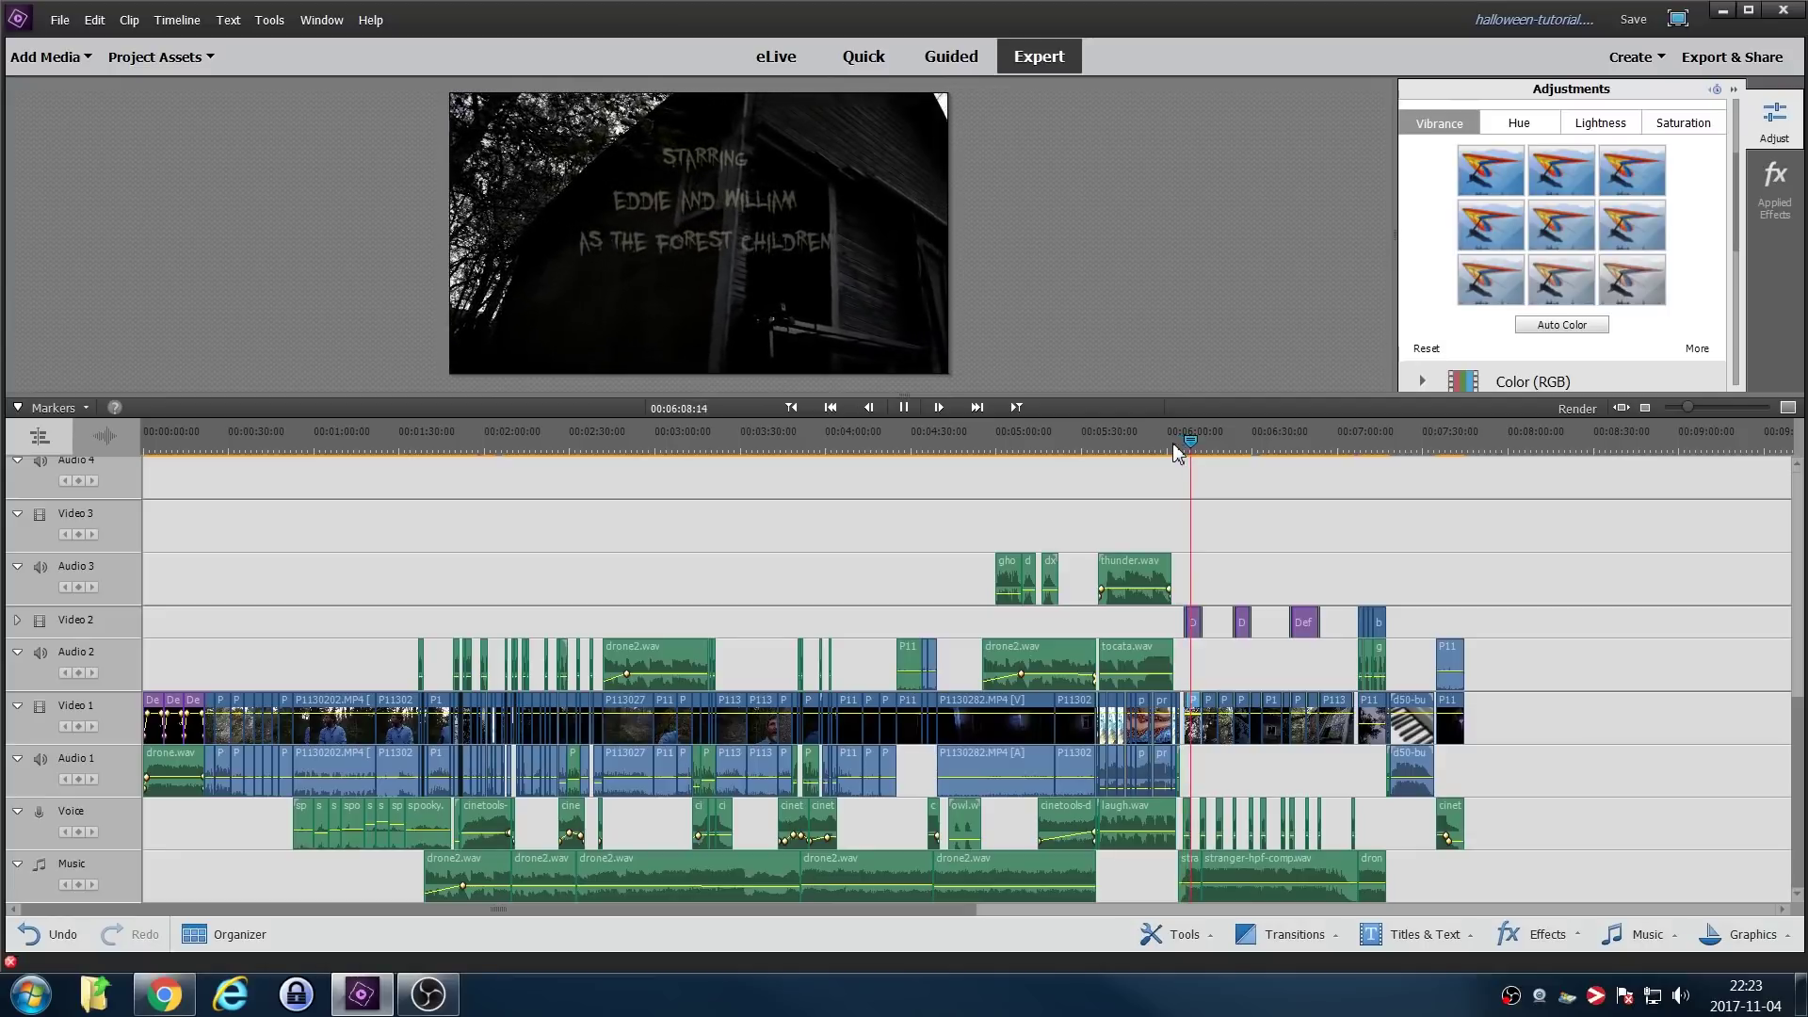
pyautogui.press('space')
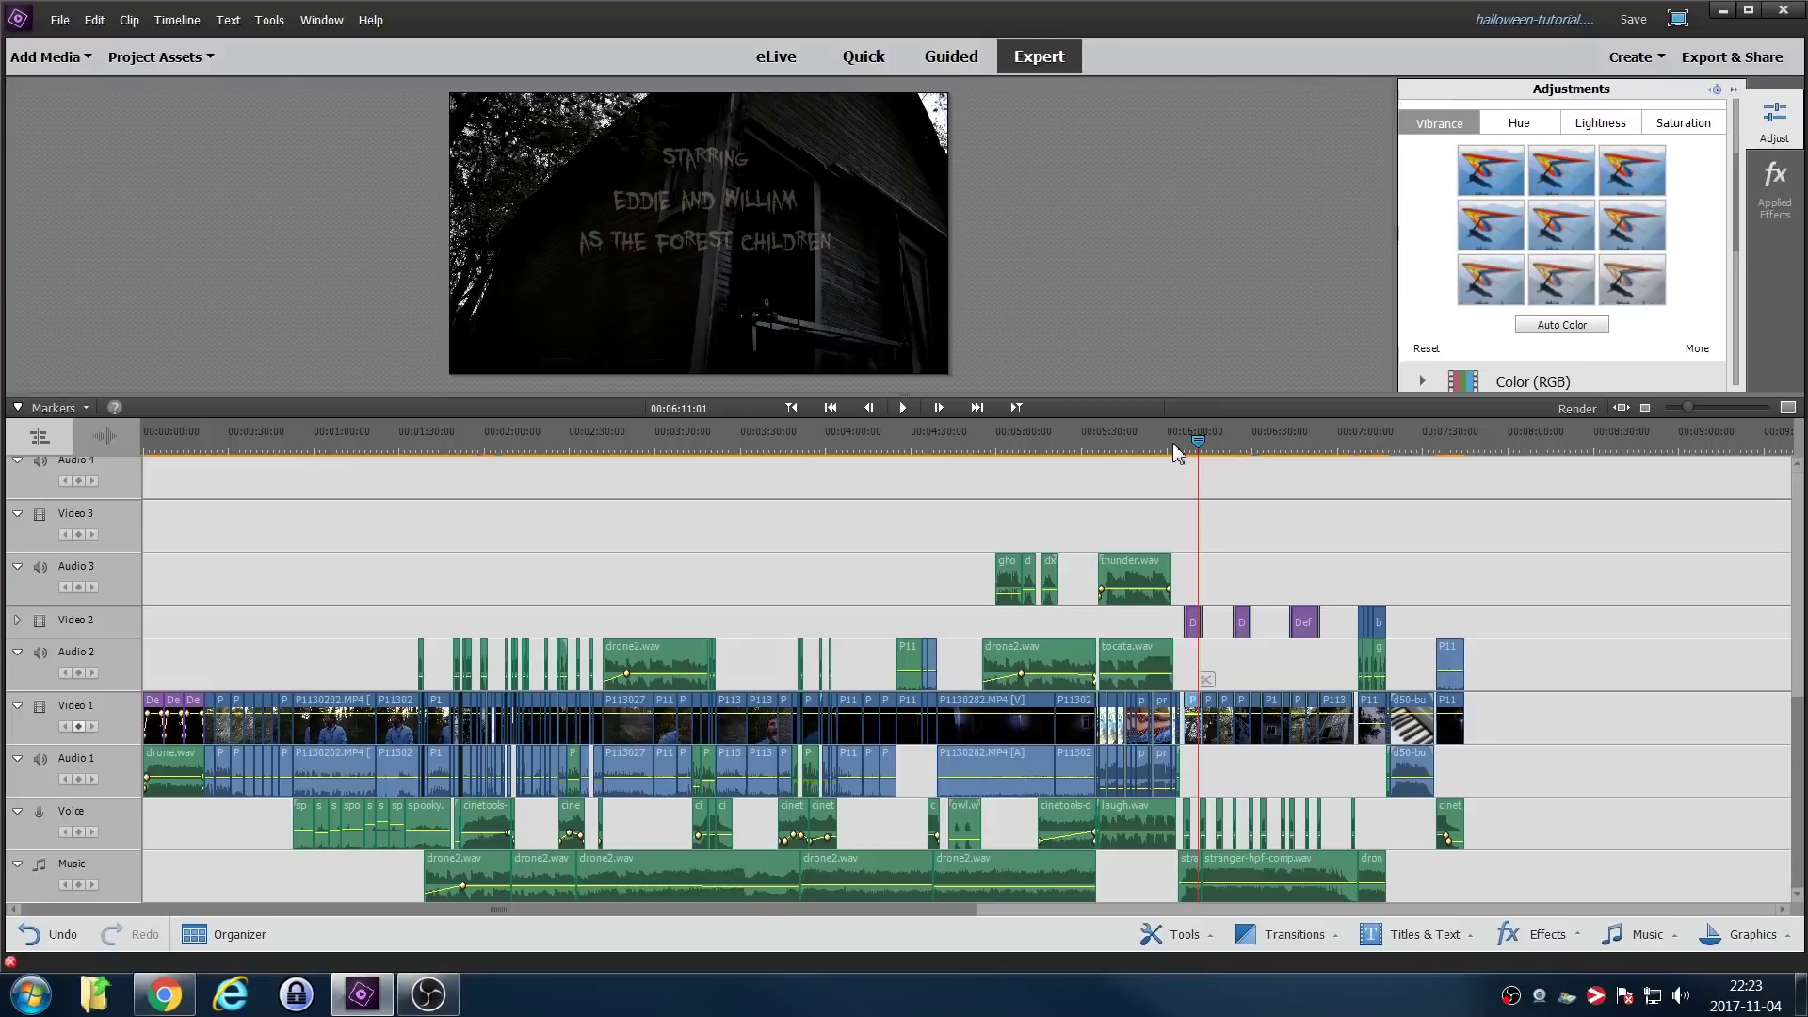
# Step through three Video 1 edit points to the dark forest house clip at about 06:35.
pyautogui.press('pagedown')
pyautogui.press('pagedown')
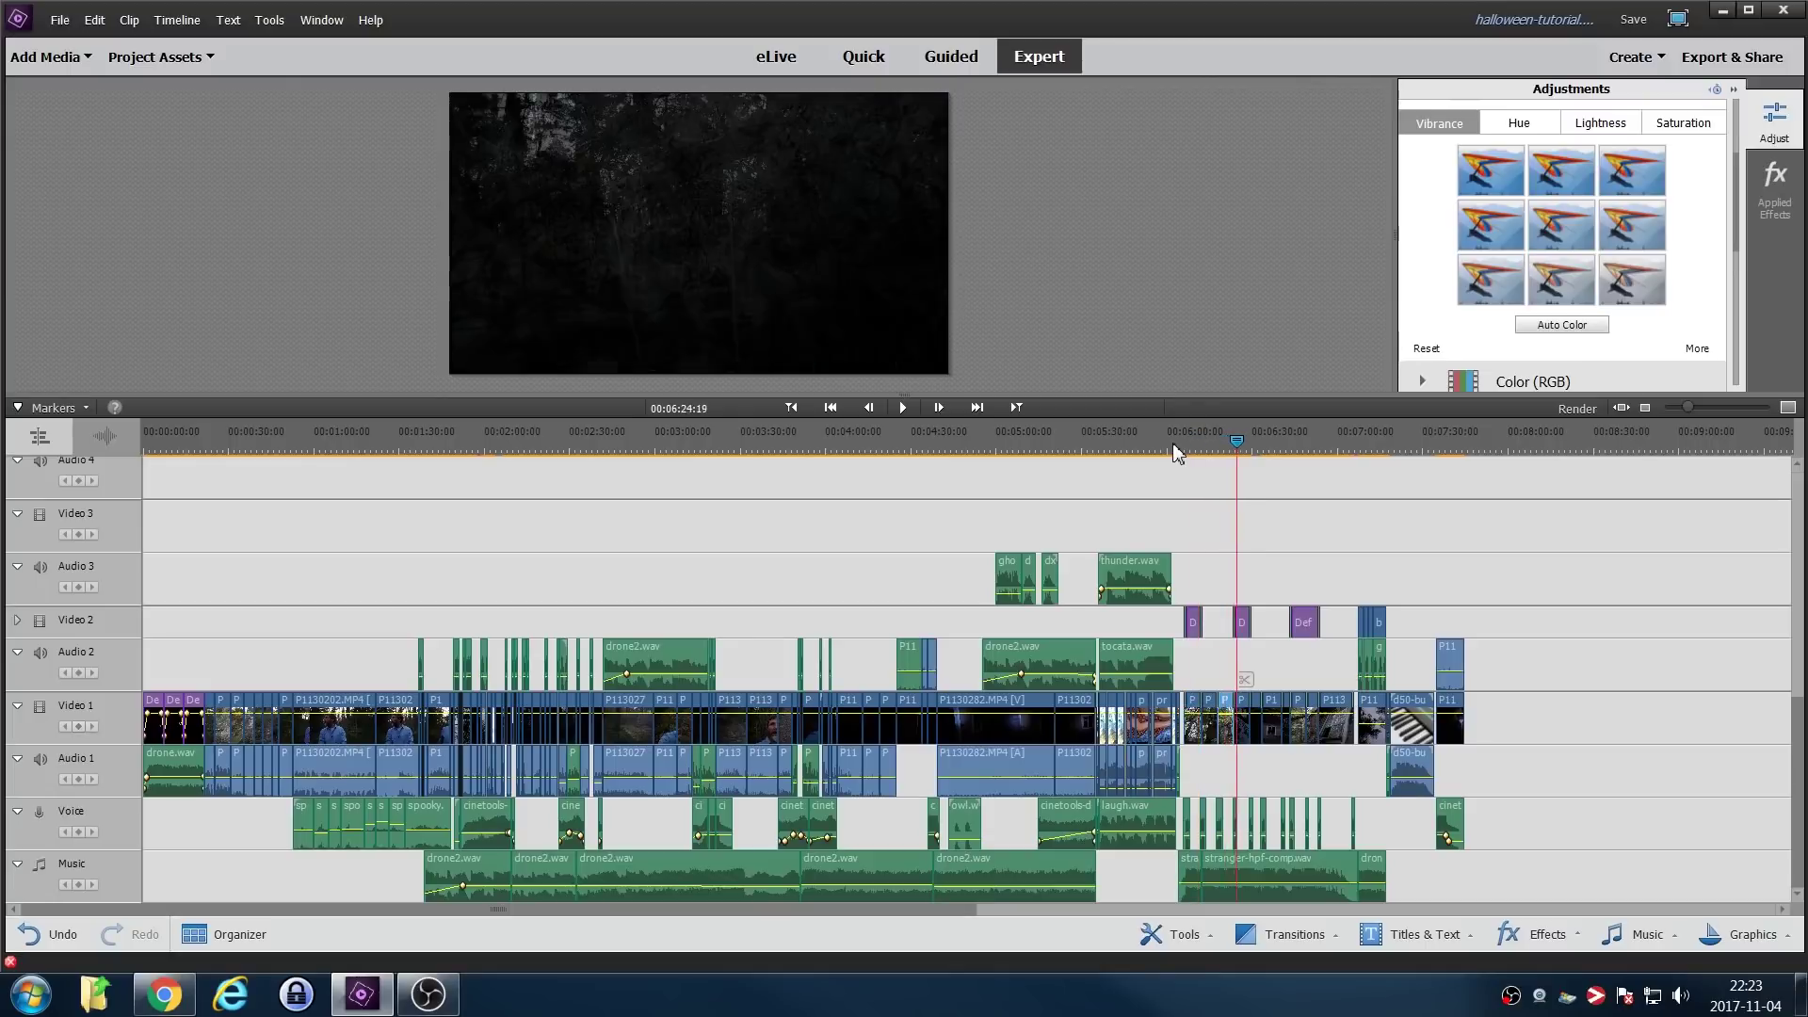
pyautogui.press('pagedown')
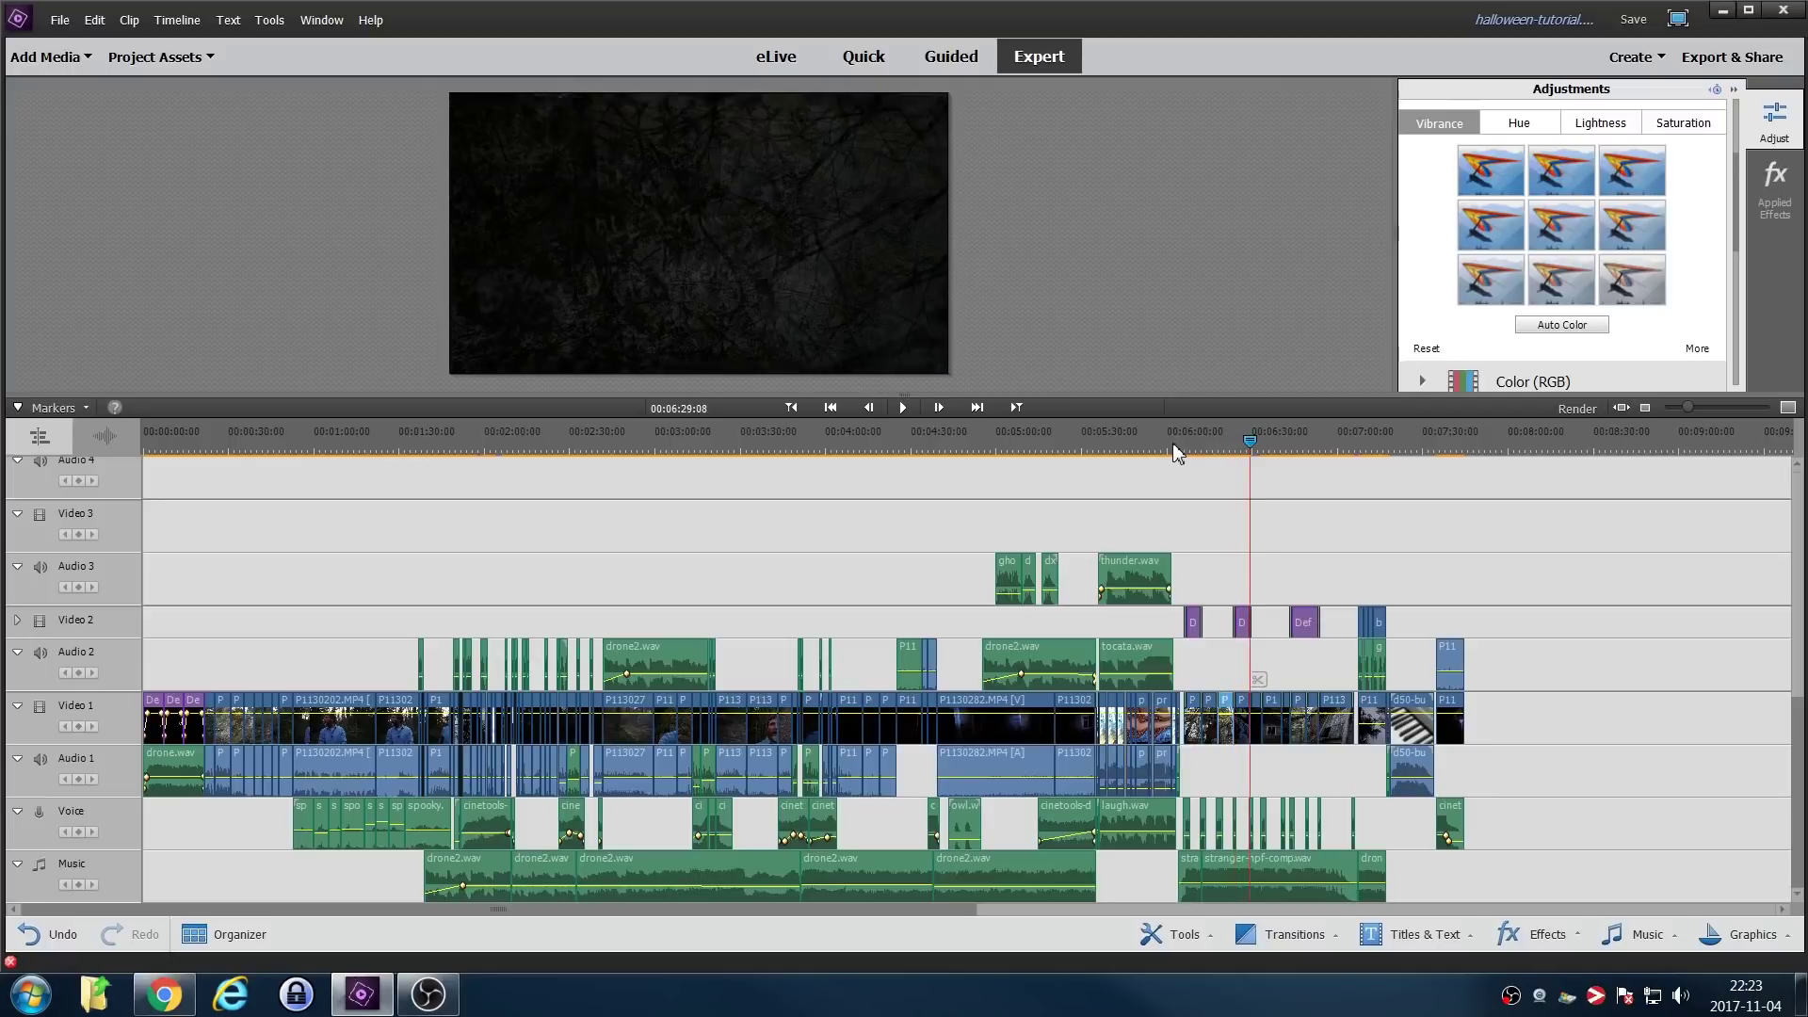
pyautogui.press('pagedown')
pyautogui.press('pagedown')
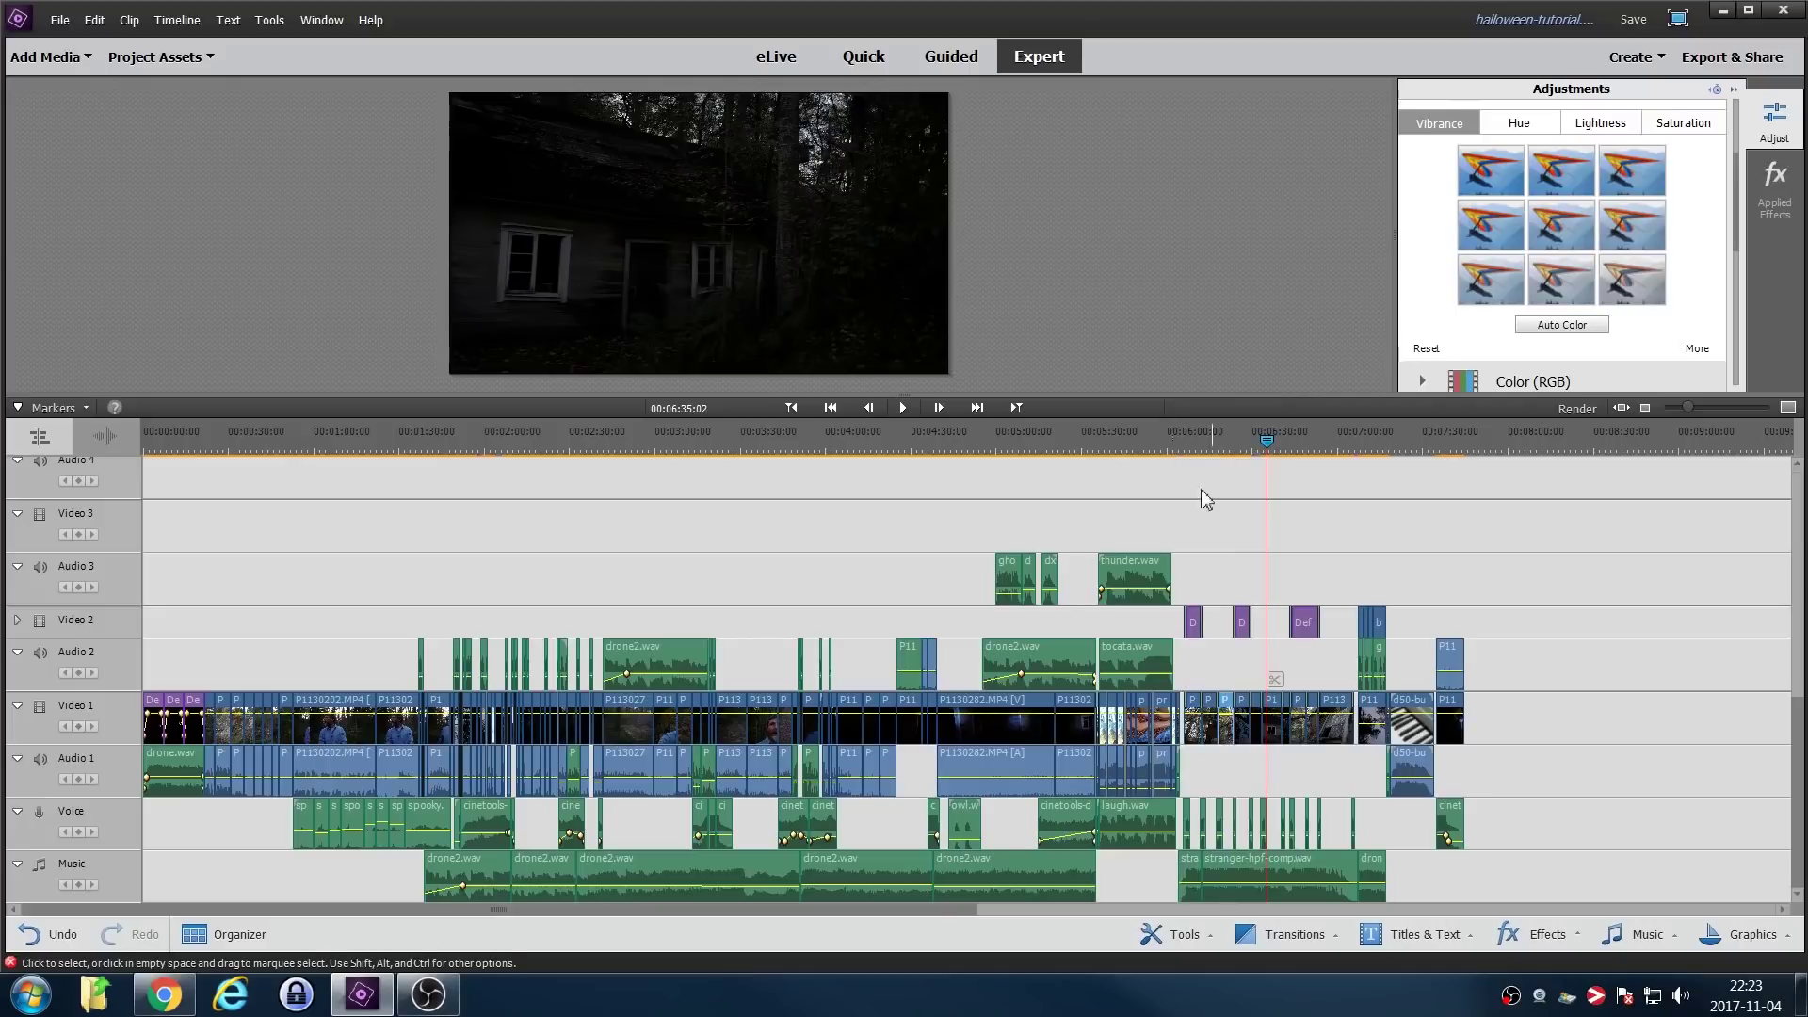
# Remove only the video effects from the forest house clip P1130281.MP4.
pyautogui.moveTo(1688, 407); pyautogui.dragTo(1723, 421)
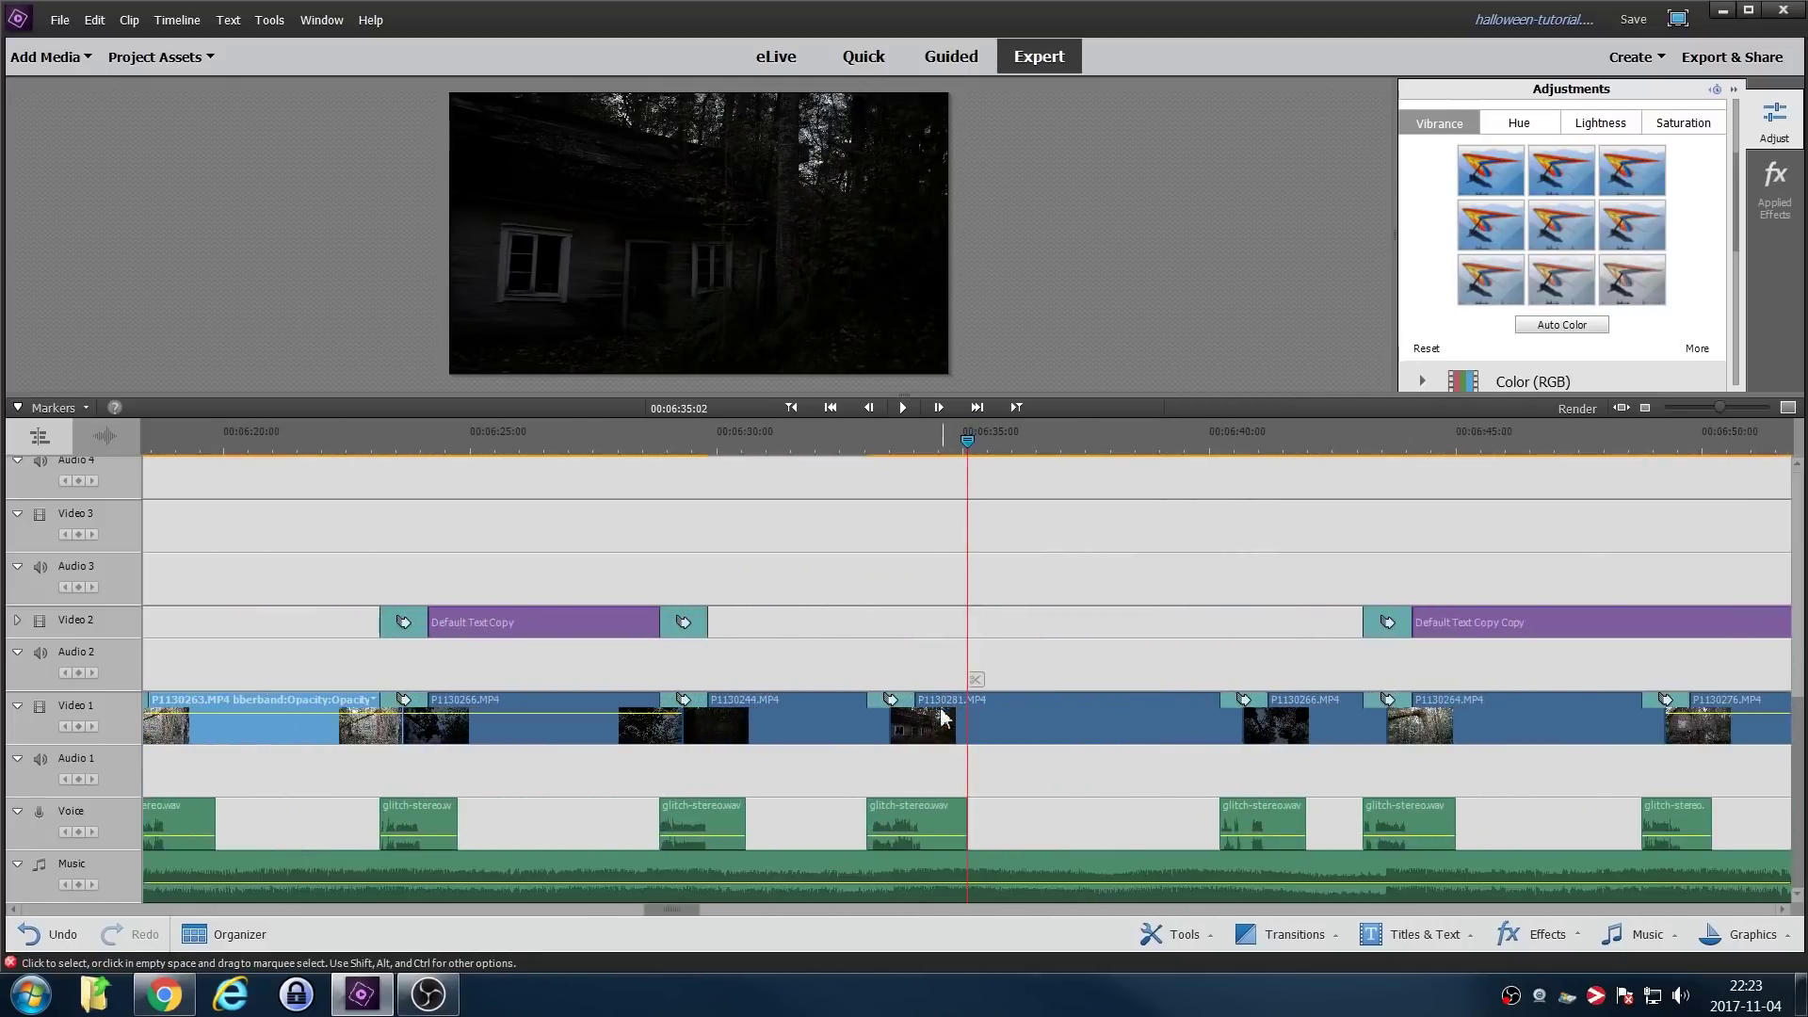
pyautogui.click(1001, 721)
pyautogui.rightClick(1024, 731)
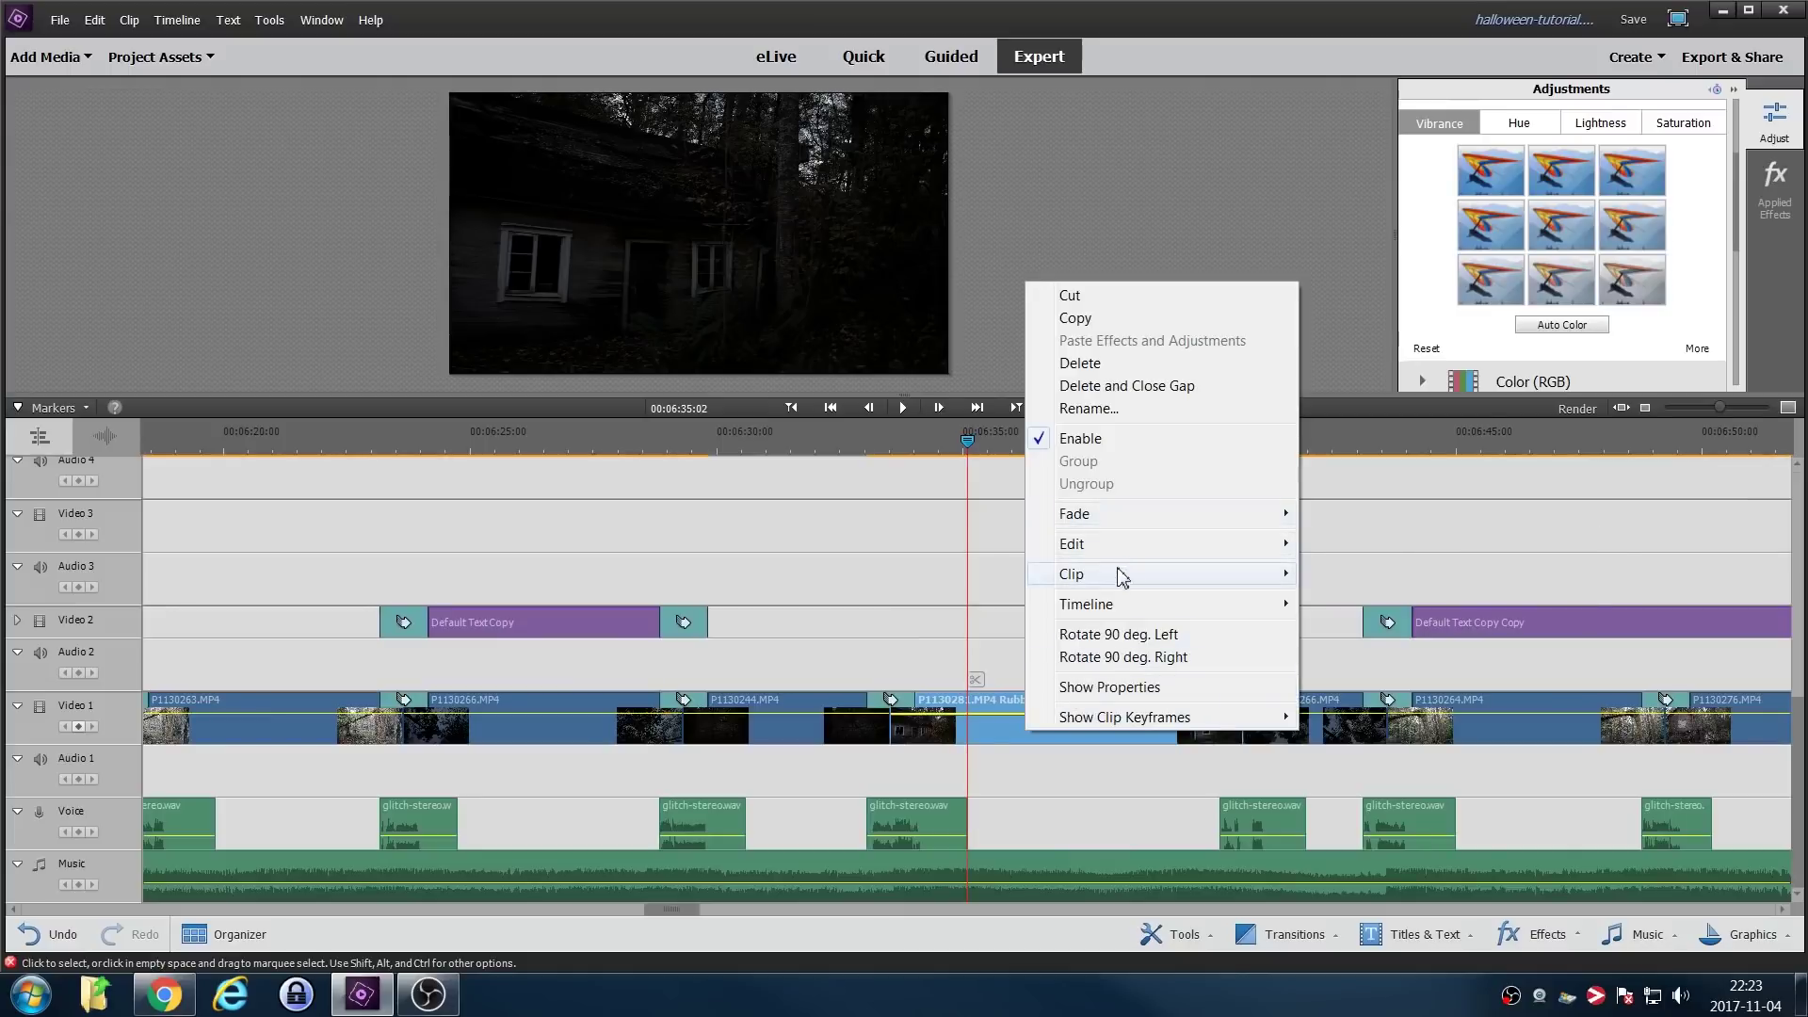
pyautogui.moveTo(1126, 583)
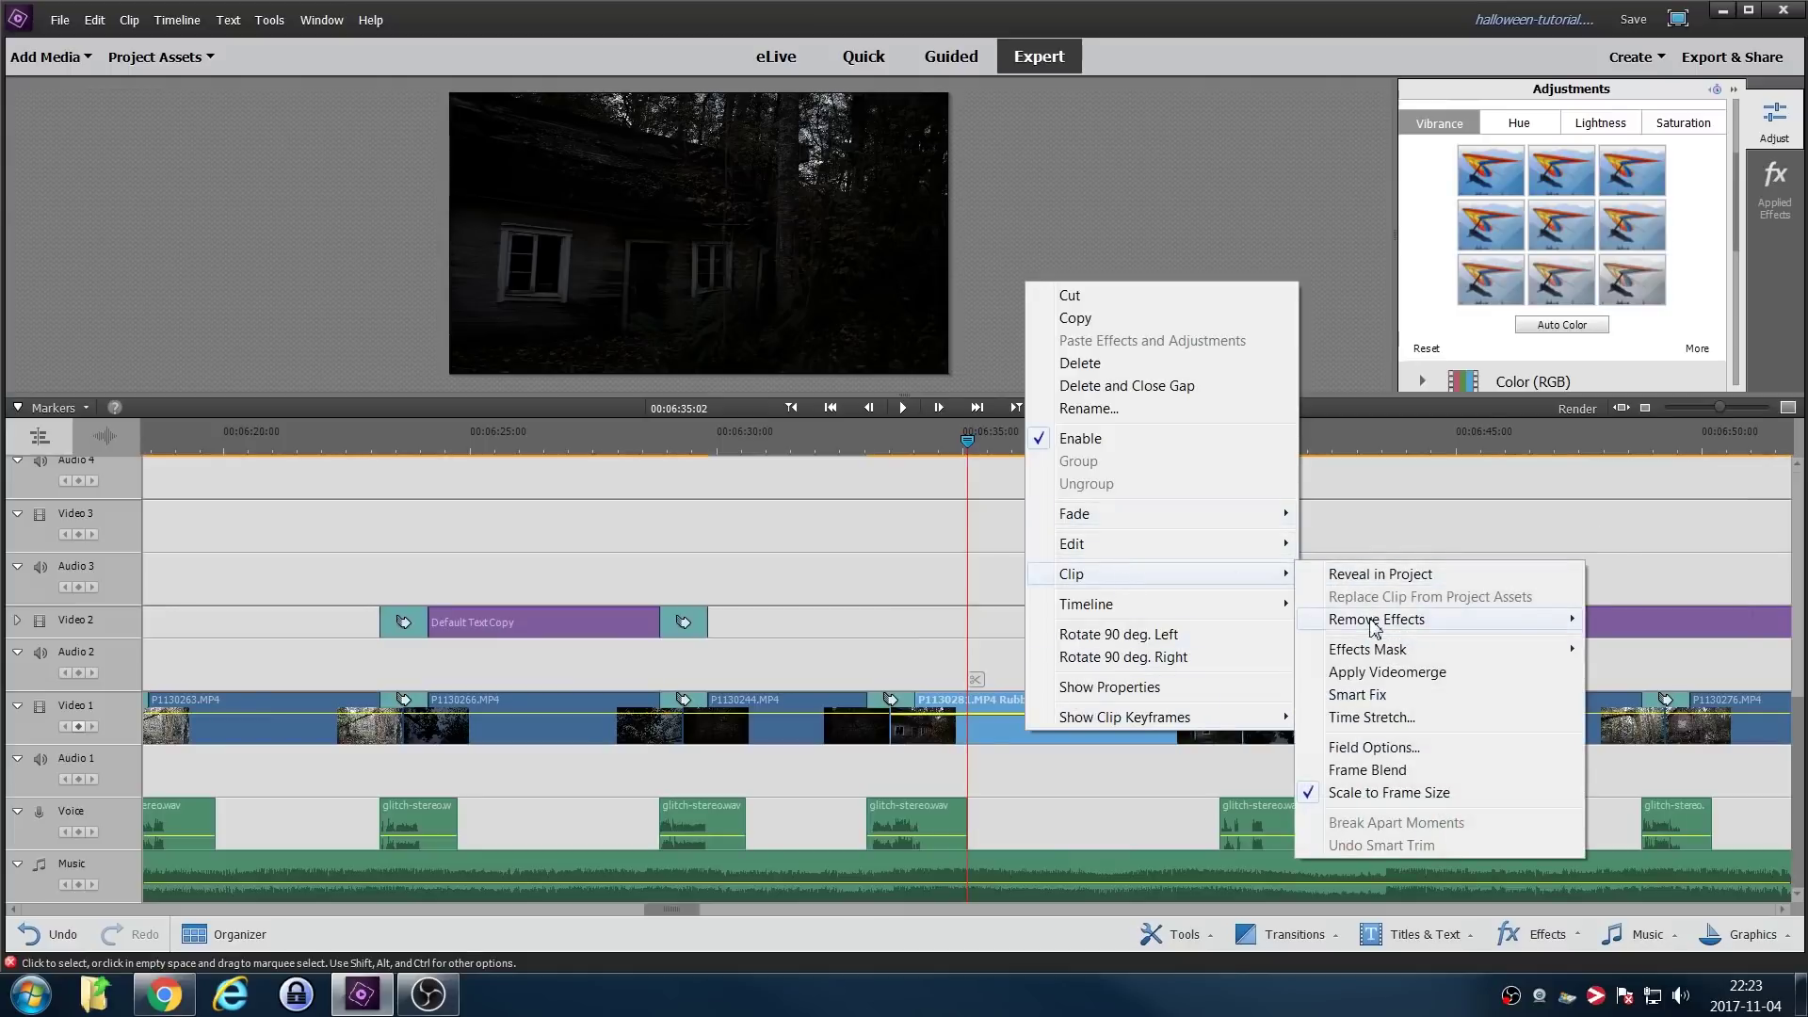
pyautogui.moveTo(1395, 625)
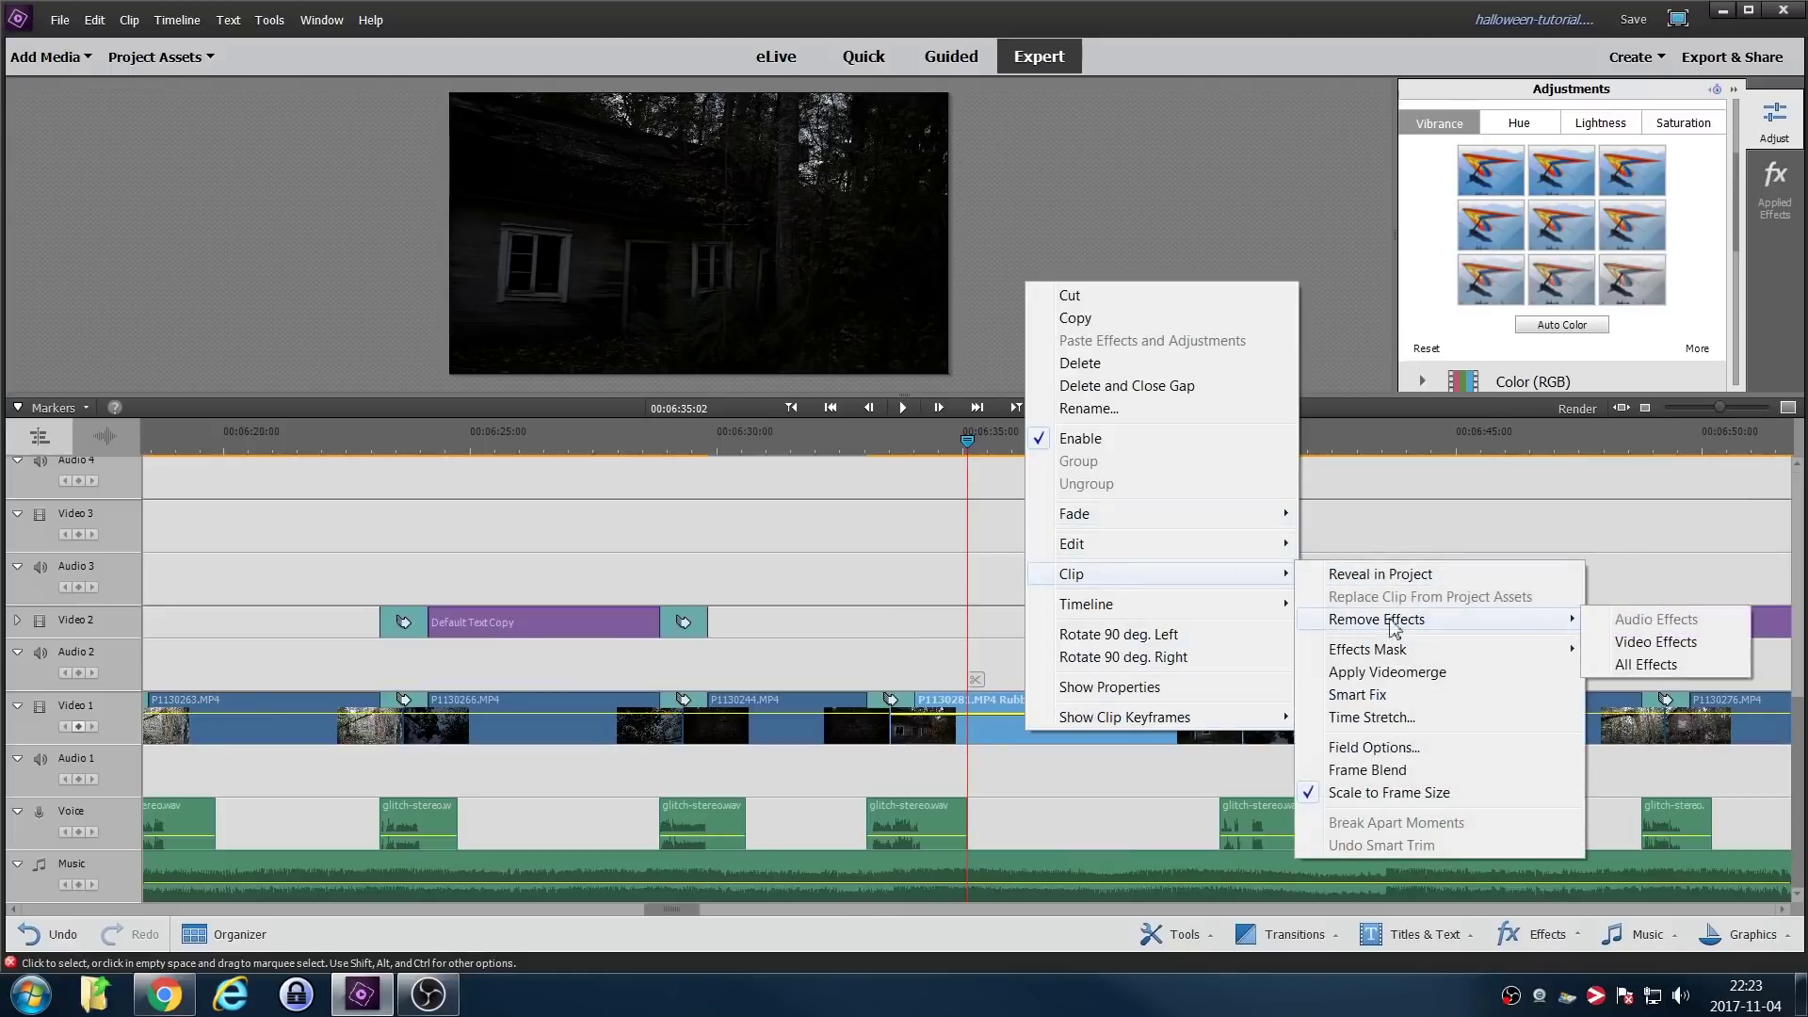
pyautogui.click(1651, 645)
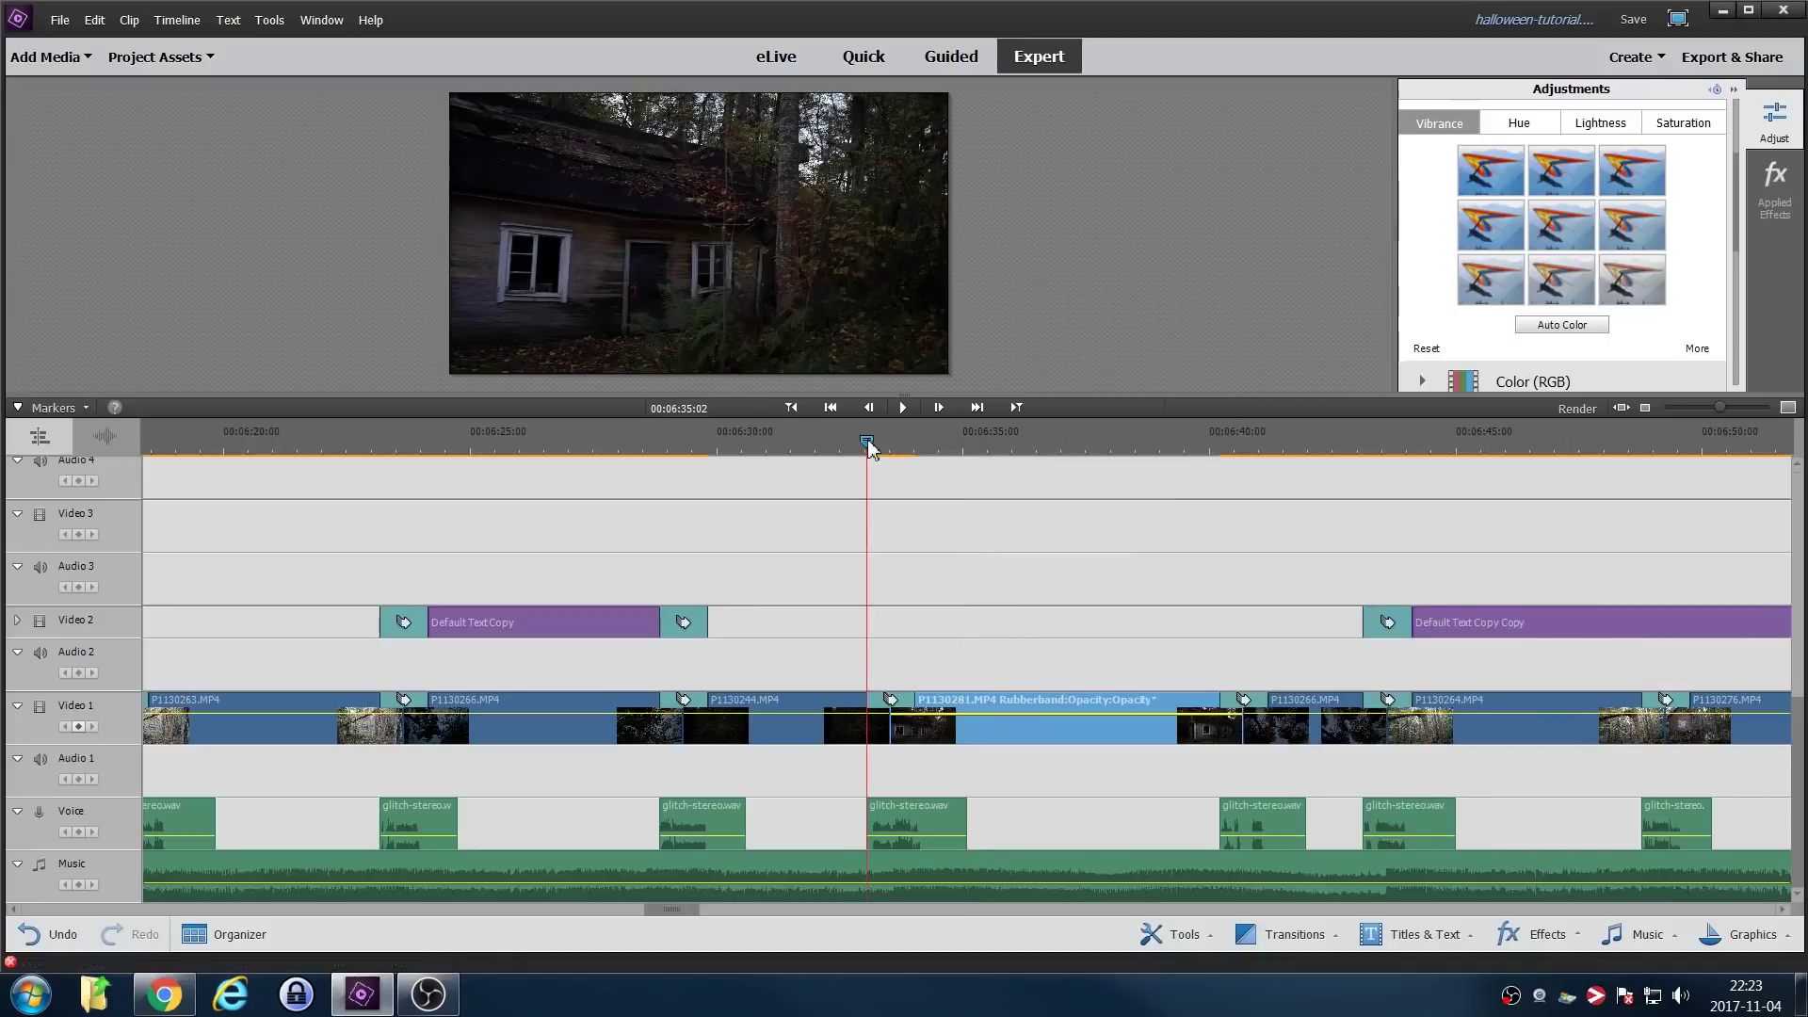
# Preview P1130281.MP4 from its start without effects, then undo.
pyautogui.click(869, 447)
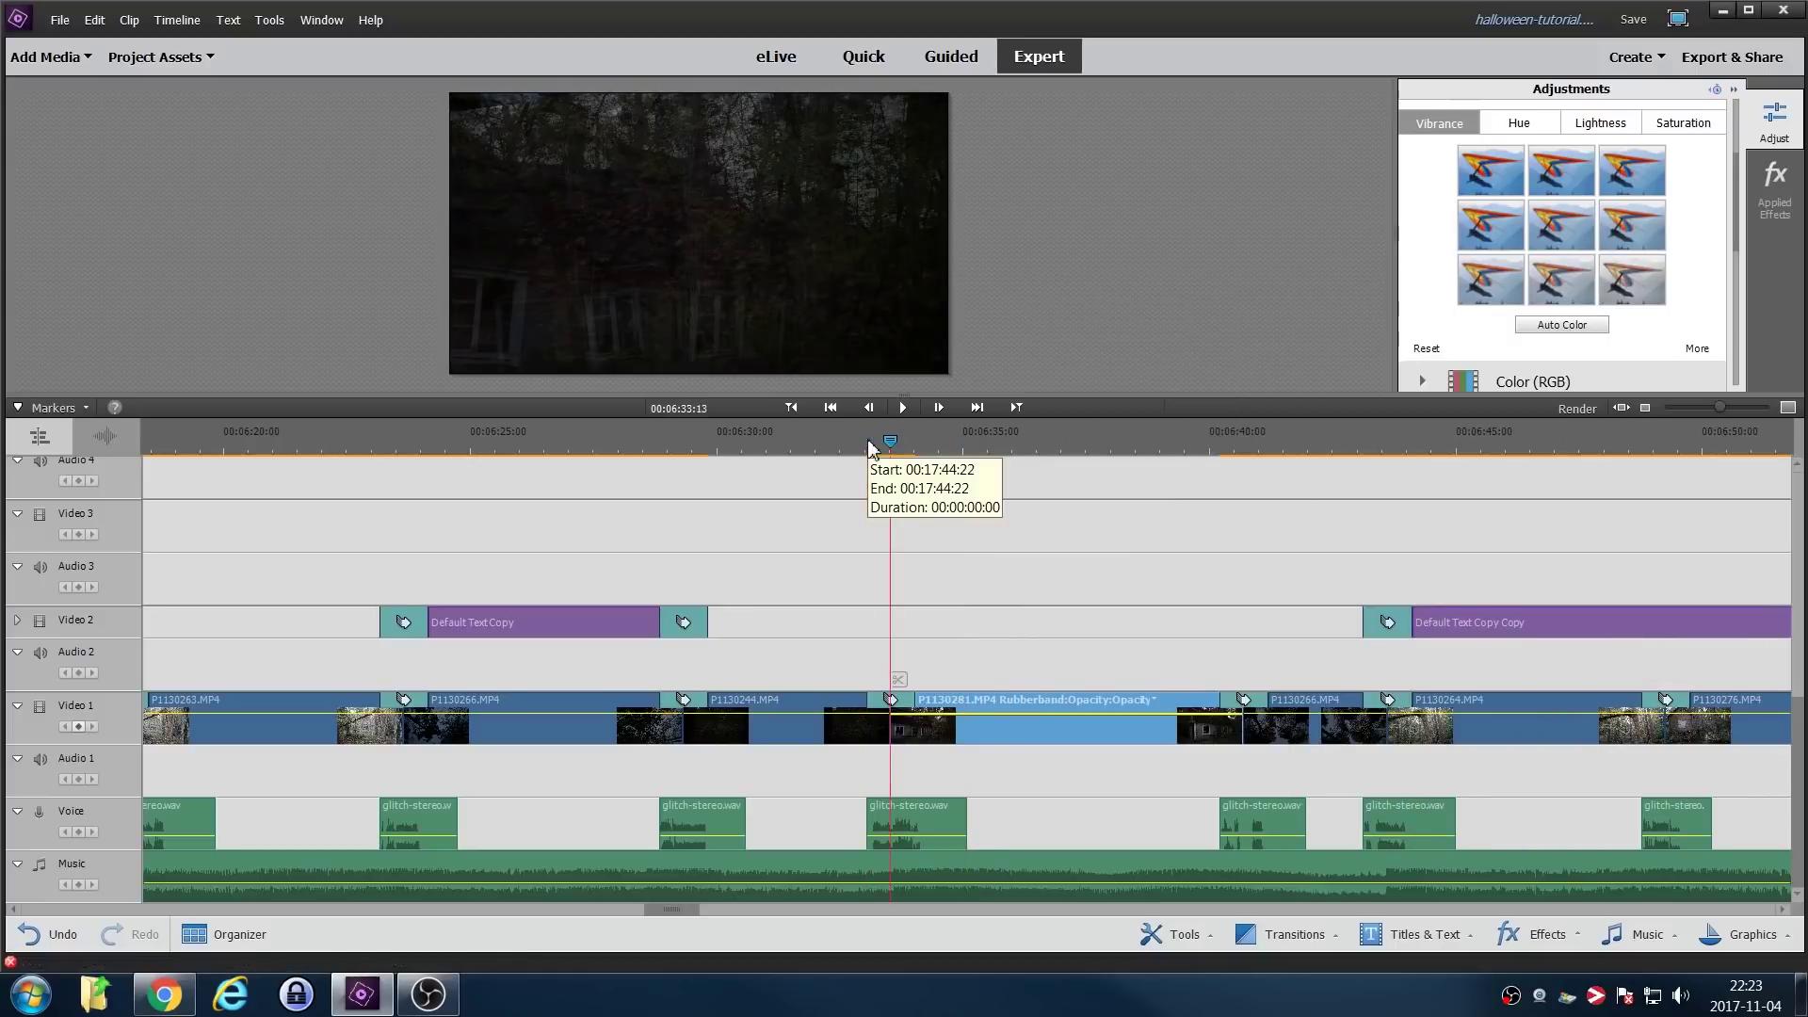
pyautogui.press('space')
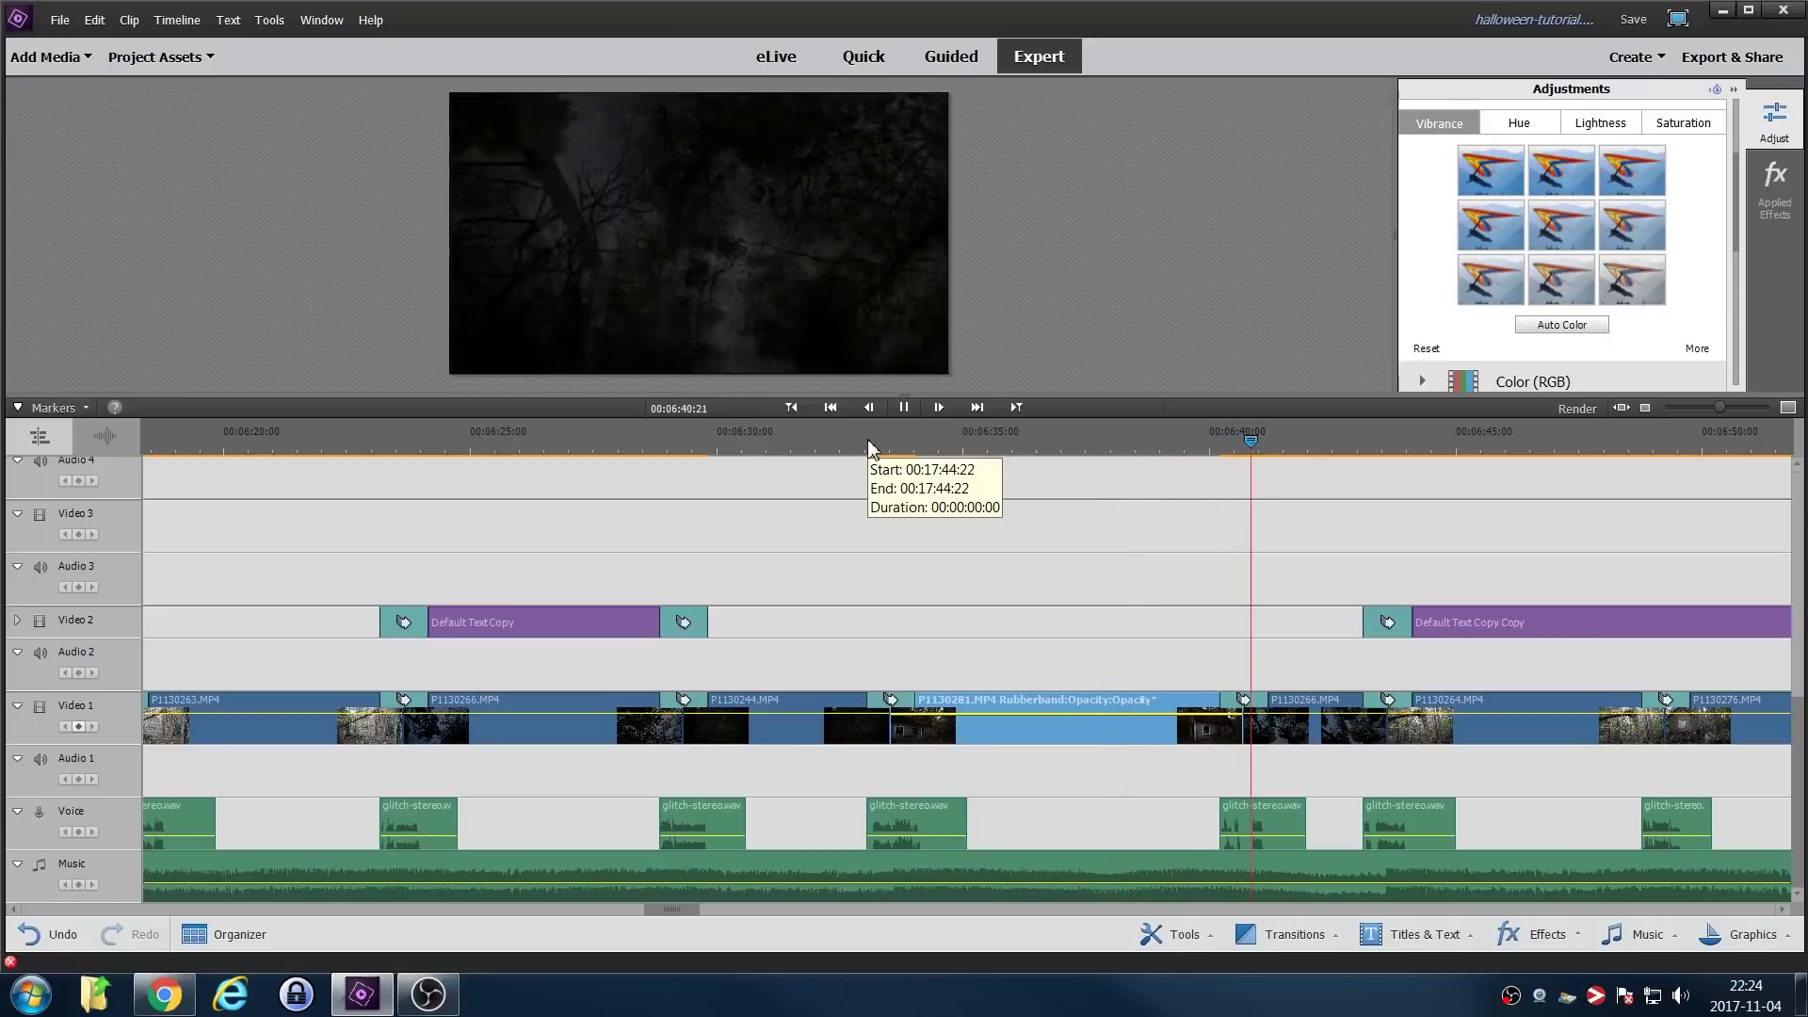
pyautogui.hotkey('ctrl', 'z')
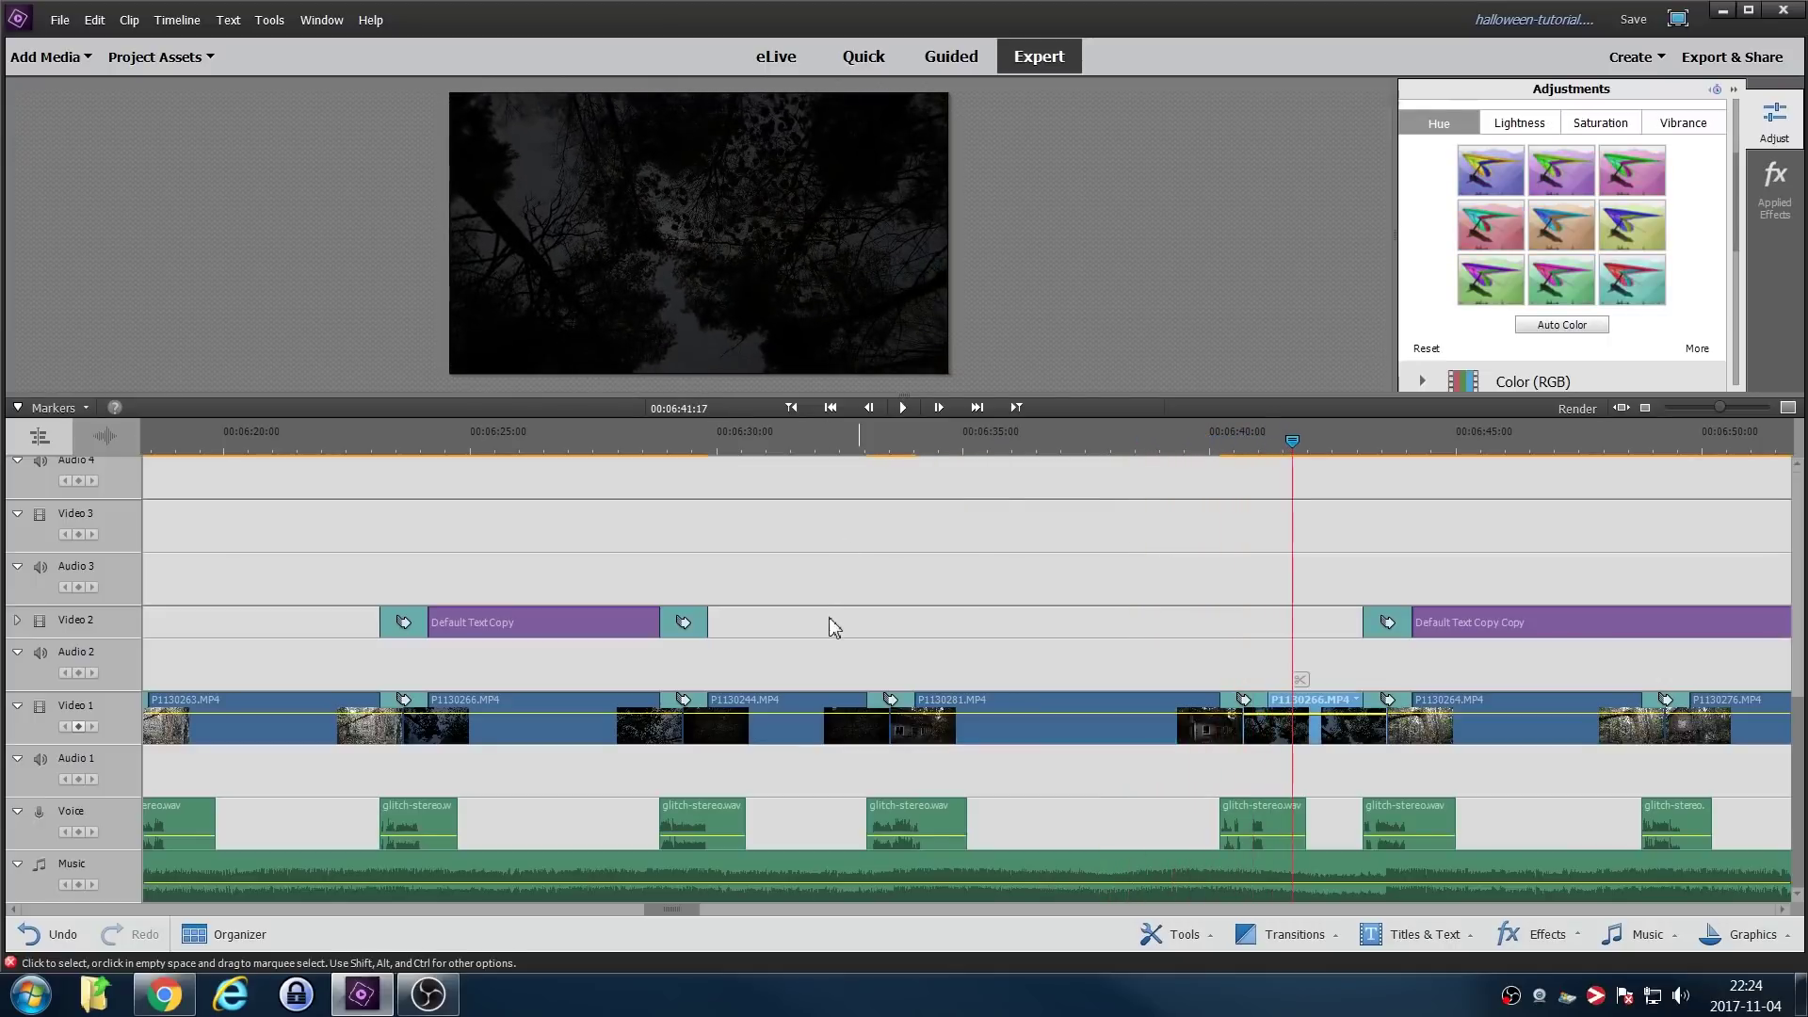
# Park the playhead inside P1130281.MP4 and save the halloween-tutorial project.
pyautogui.click(937, 440)
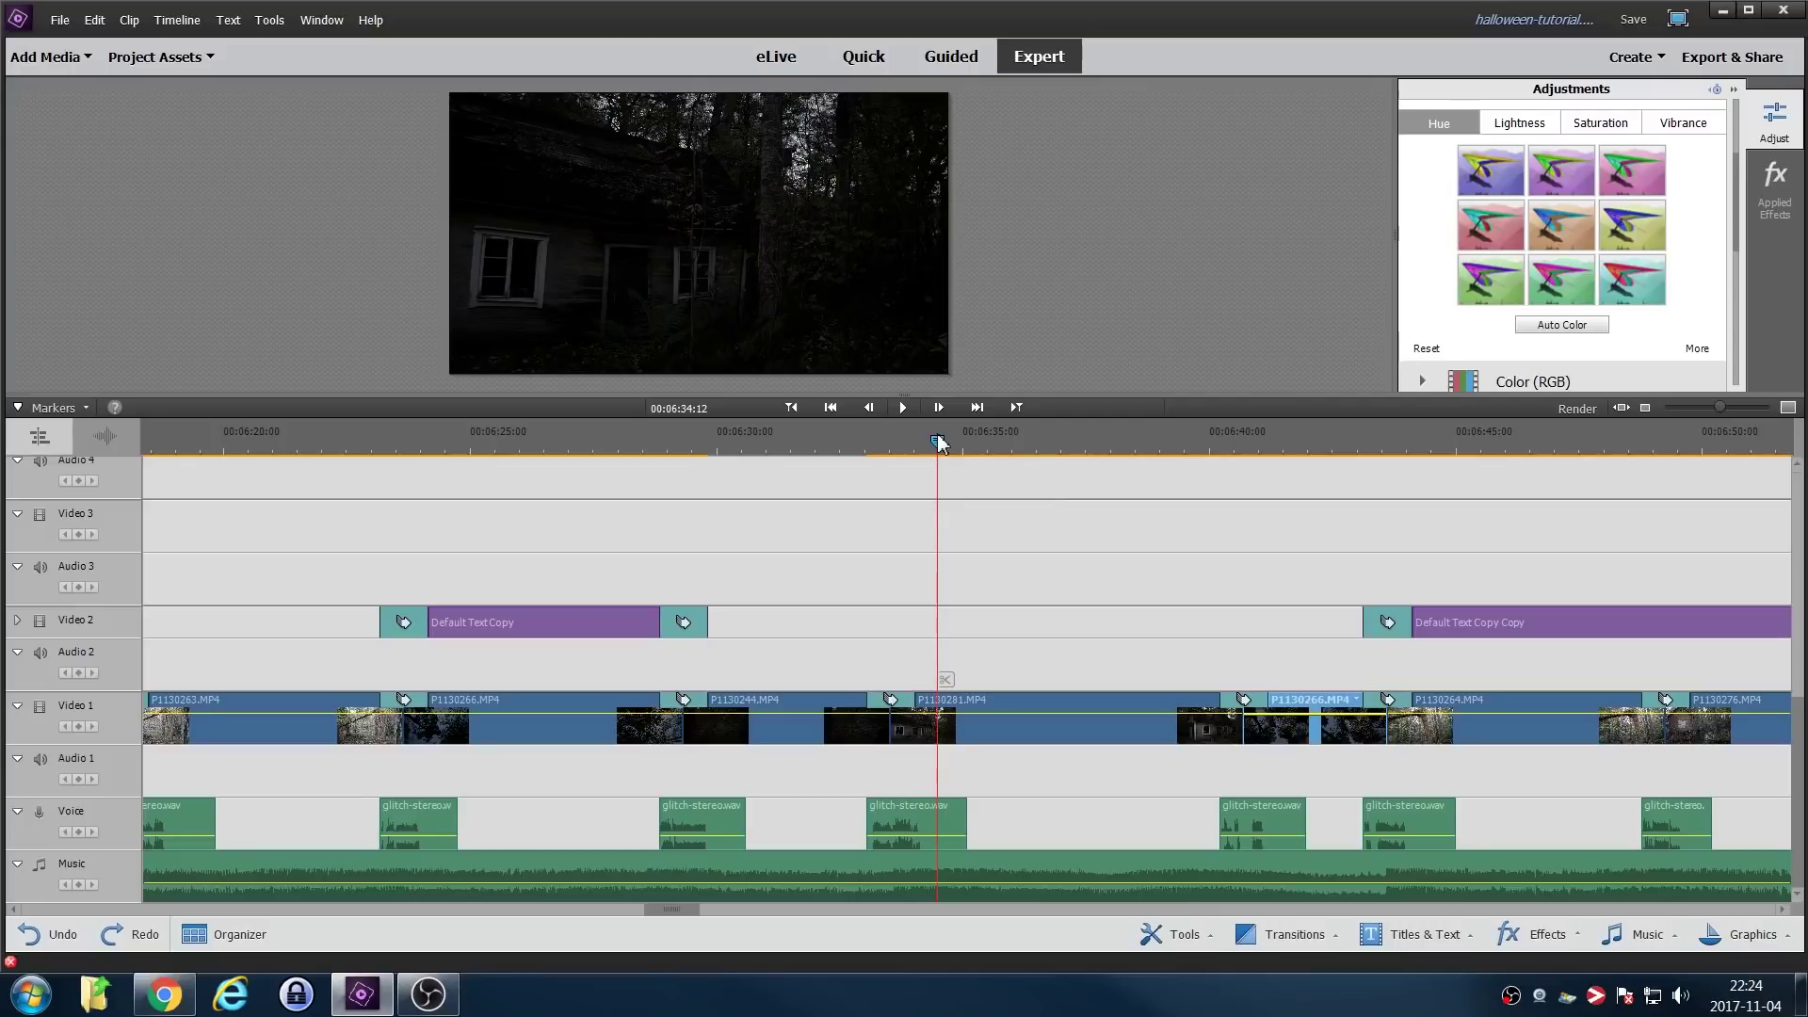
pyautogui.hotkey('ctrl', 's')
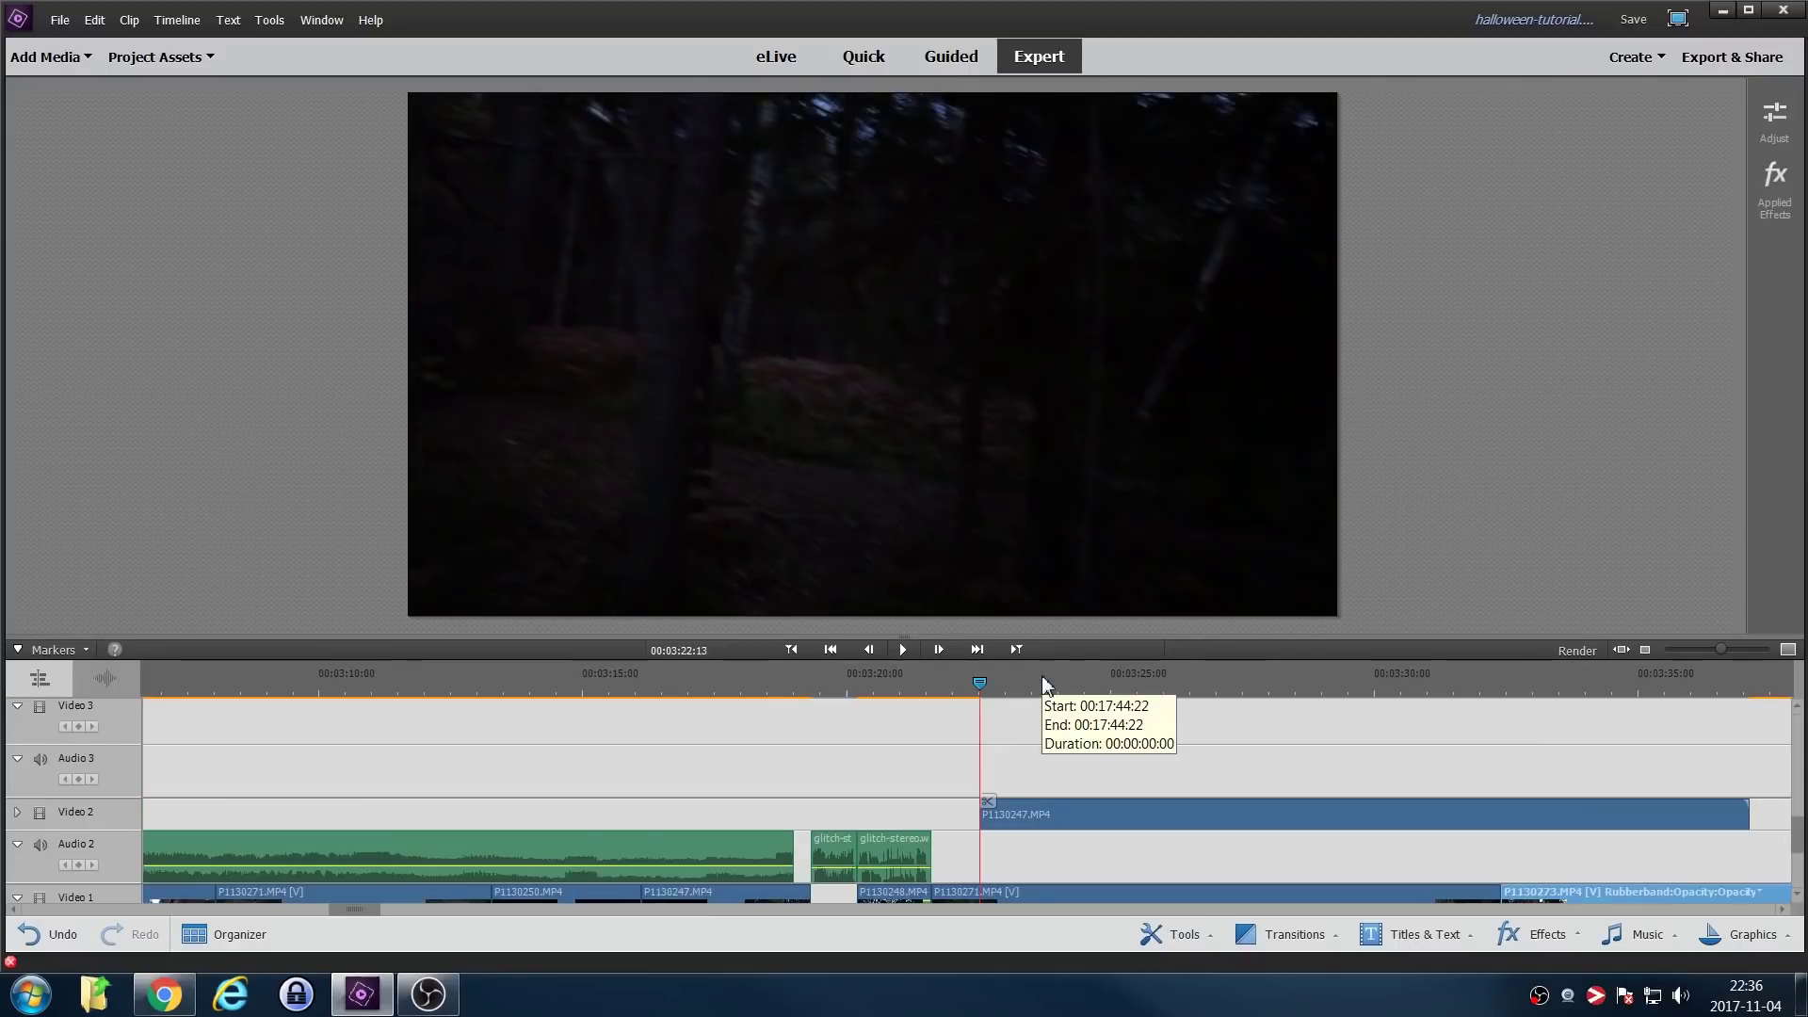
pyautogui.press('space')
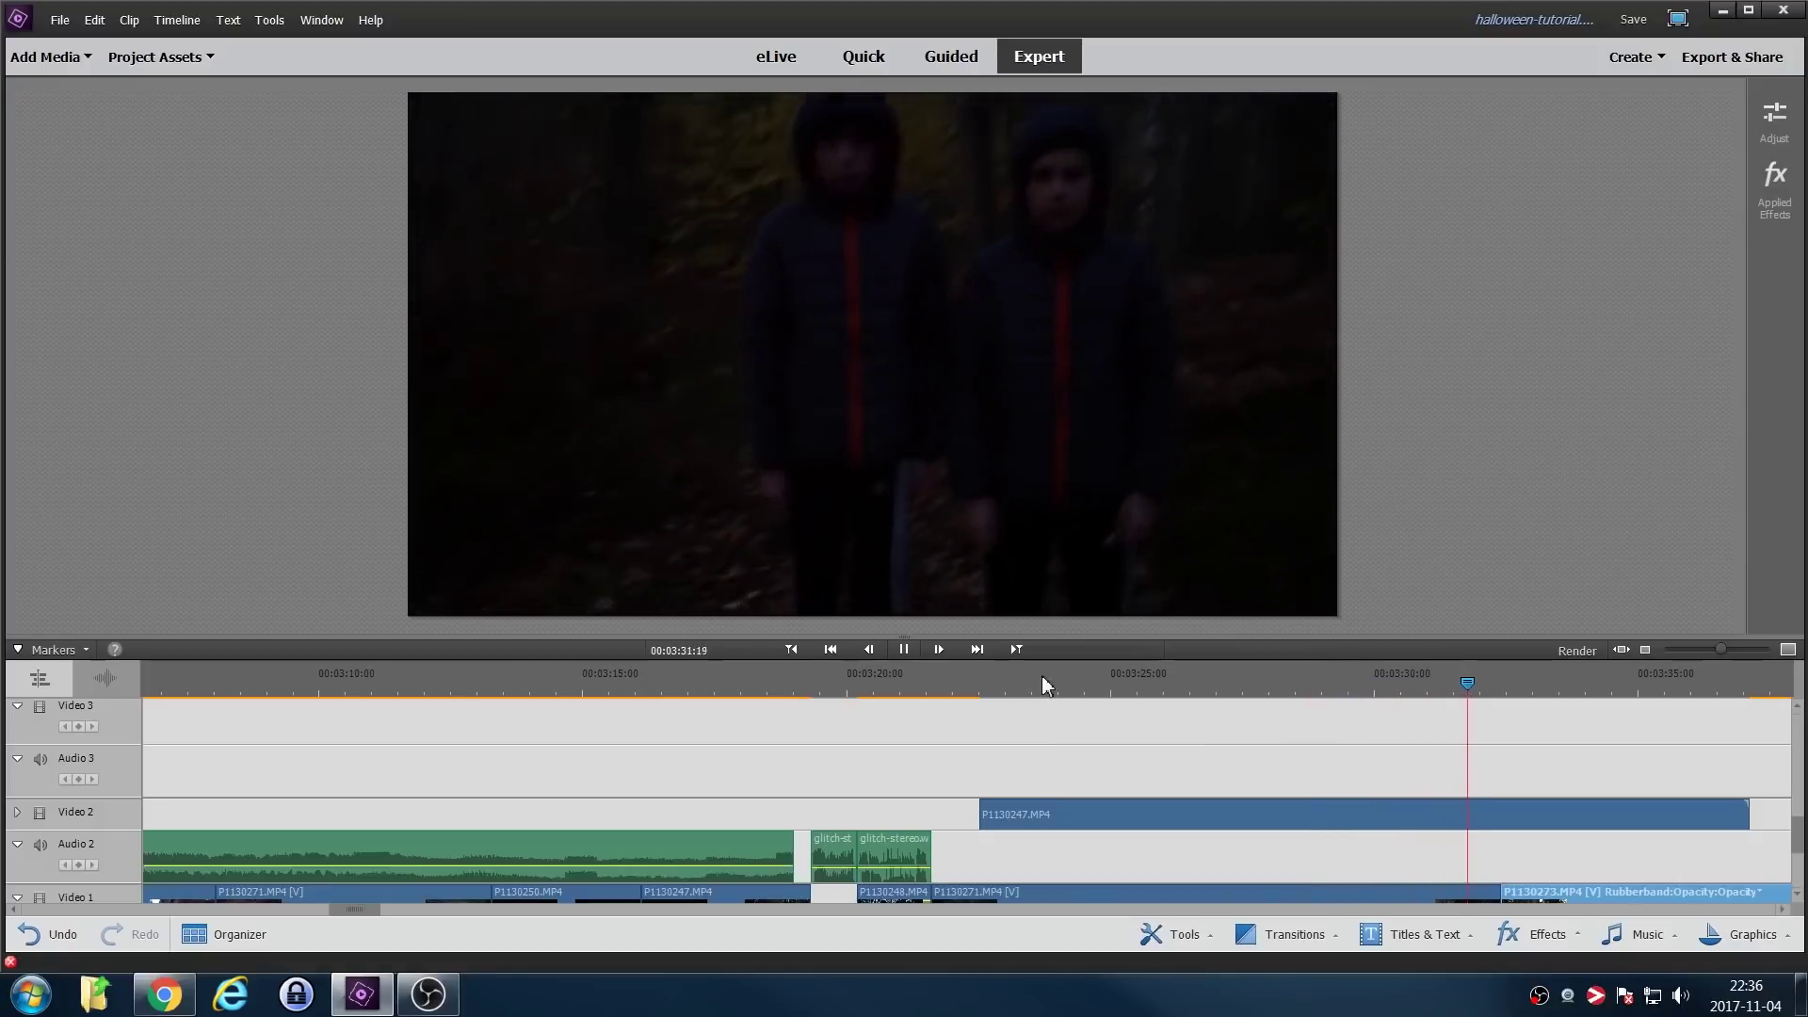
pyautogui.press('space')
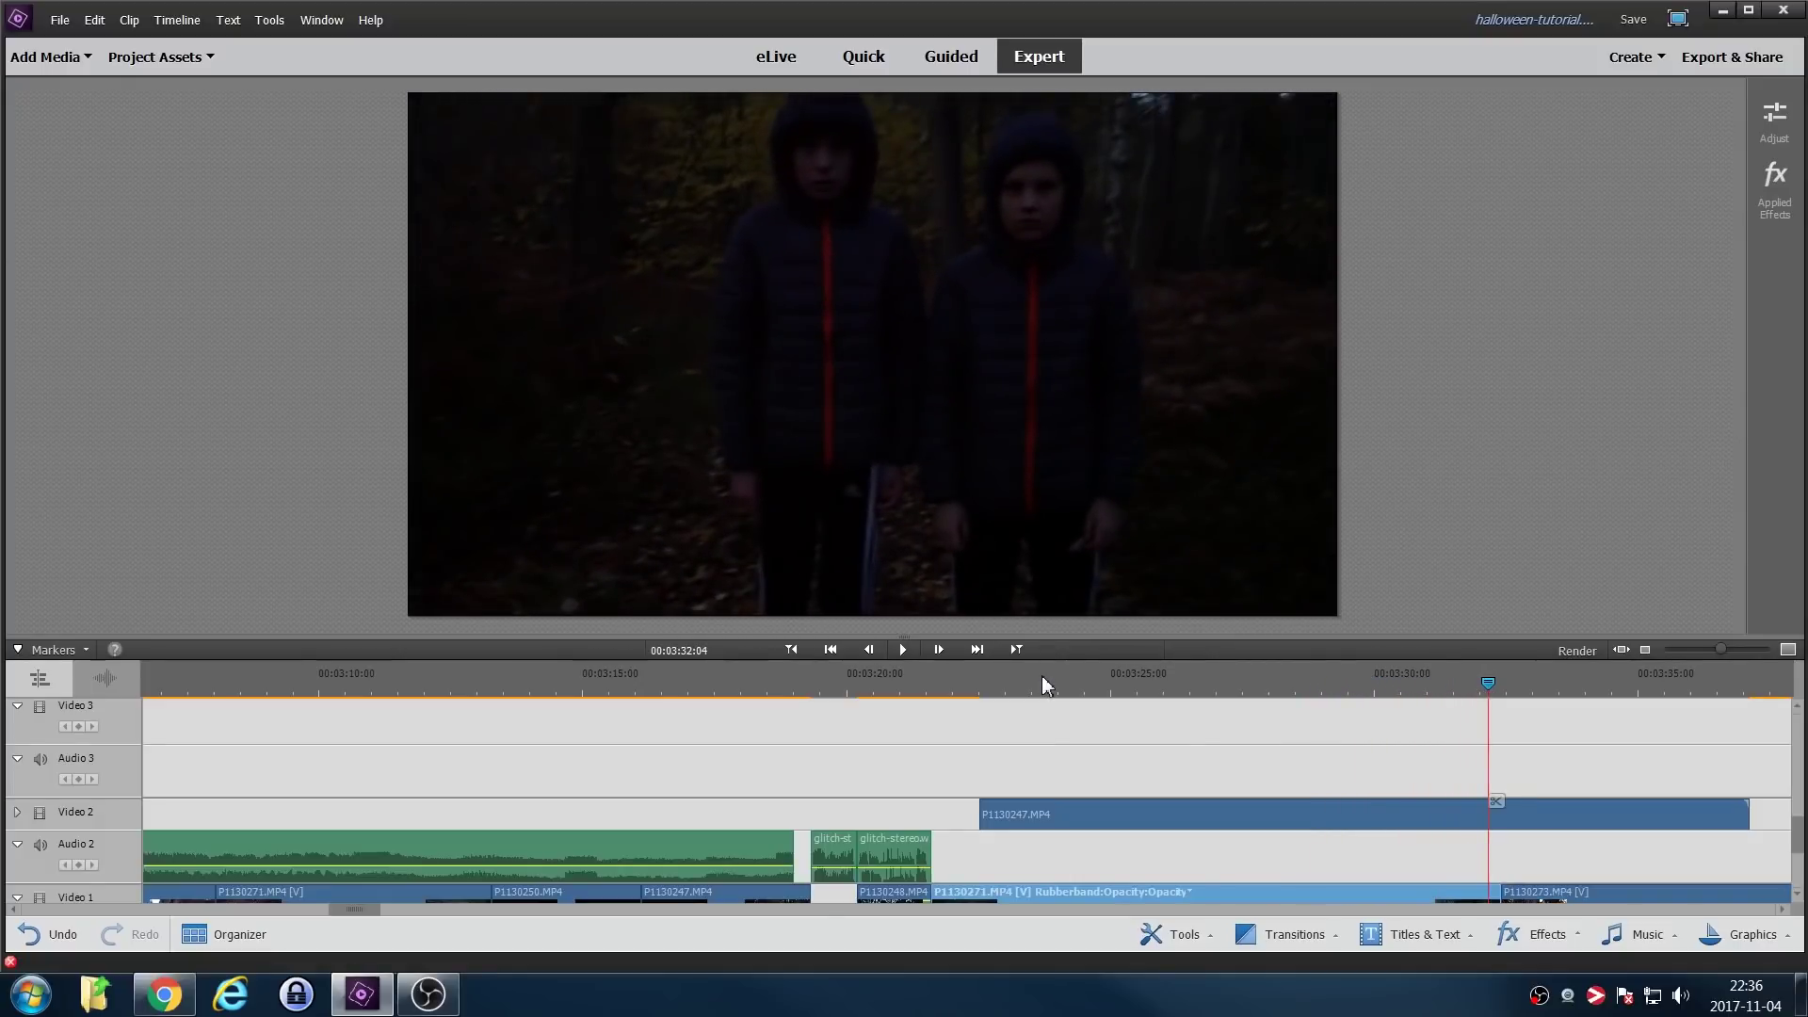